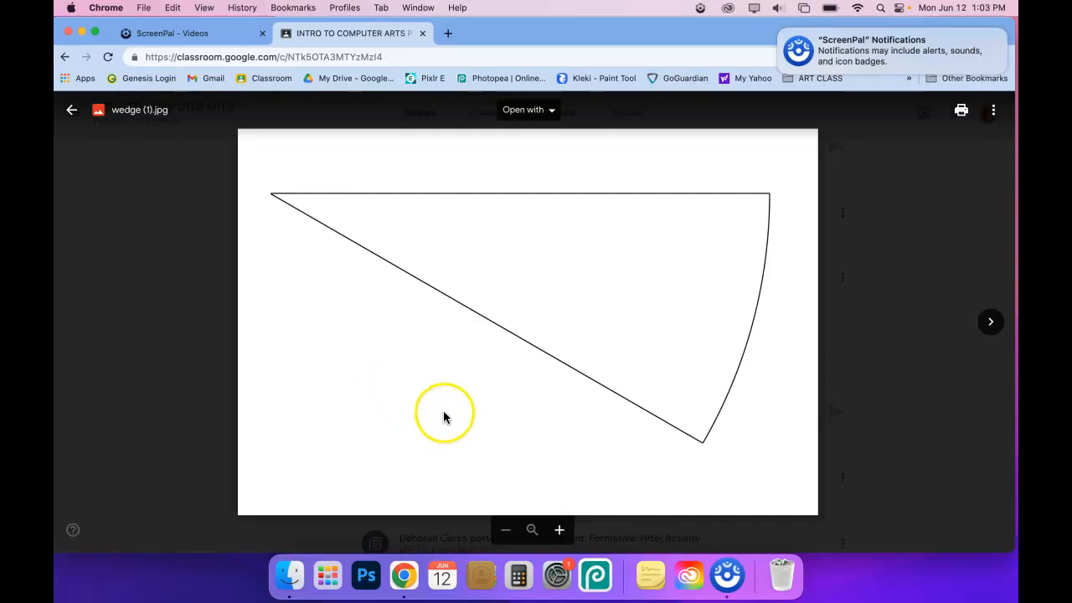
- Look at the wedge (1).jpg attachment in its own Drive view, then return to Classroom and view template.jpg
{"action": "left_click", "coordinate": [996, 112]}
{"action": "left_click", "coordinate": [932, 177]}
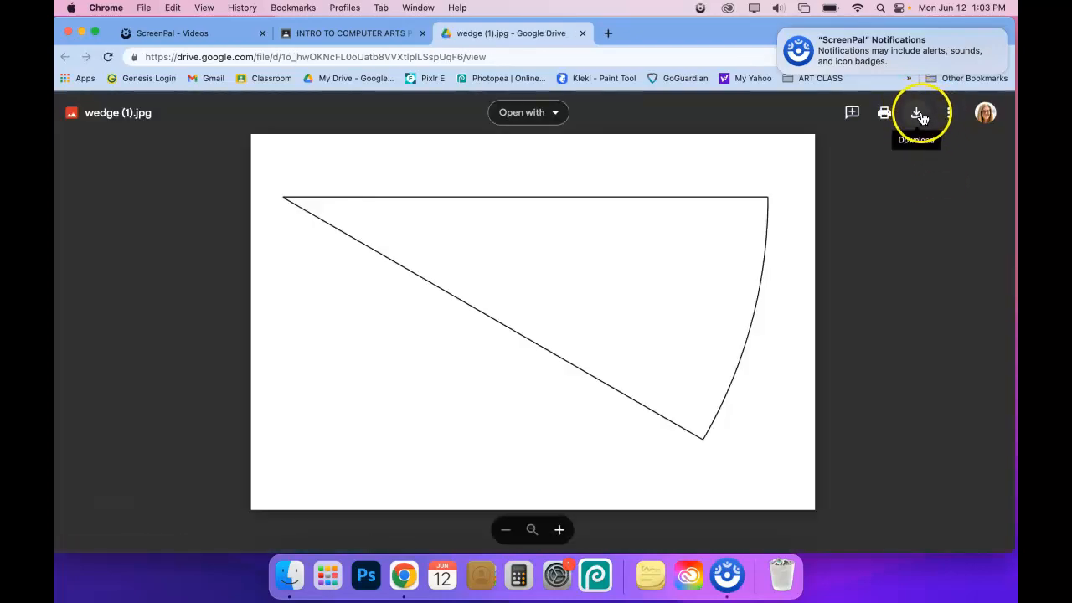
{"action": "left_click", "coordinate": [584, 34]}
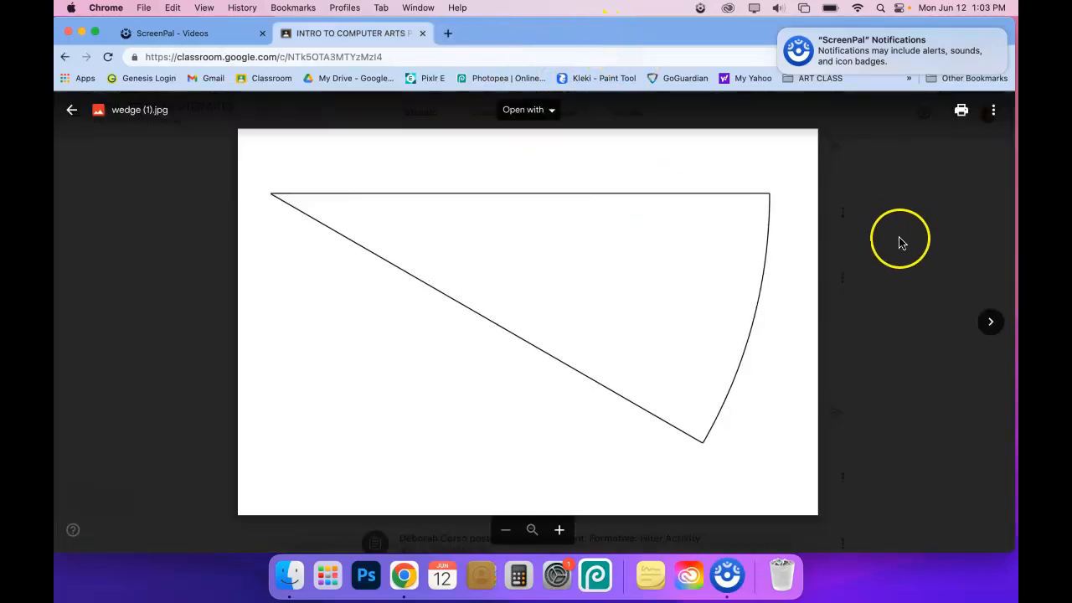
{"action": "left_click", "coordinate": [990, 323]}
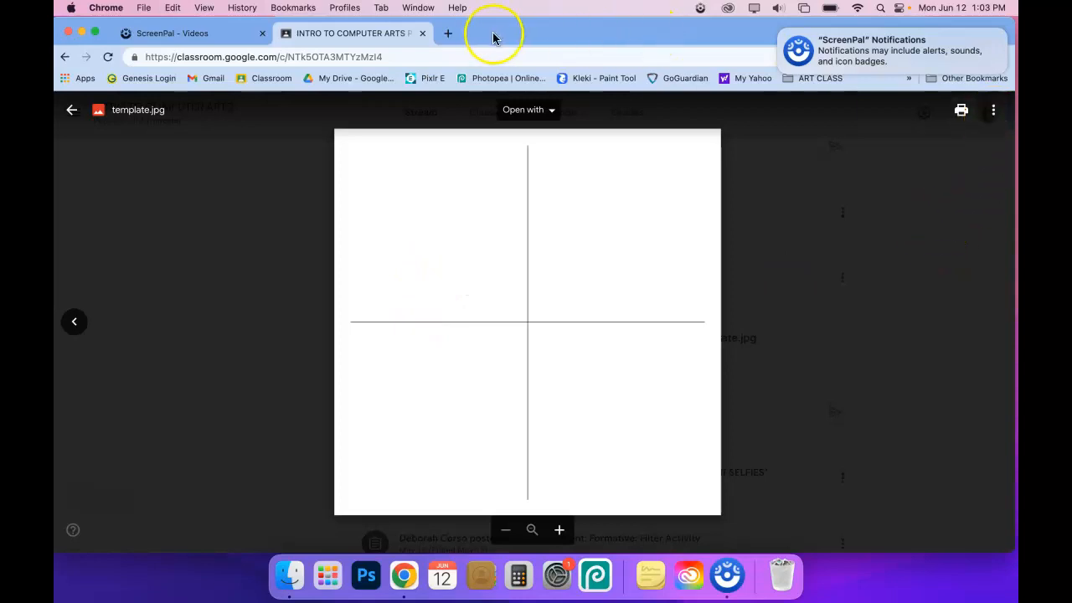
- Switch to Photopea and open wedge.jpg from the wedge folder on the desktop
{"action": "left_click", "coordinate": [447, 33]}
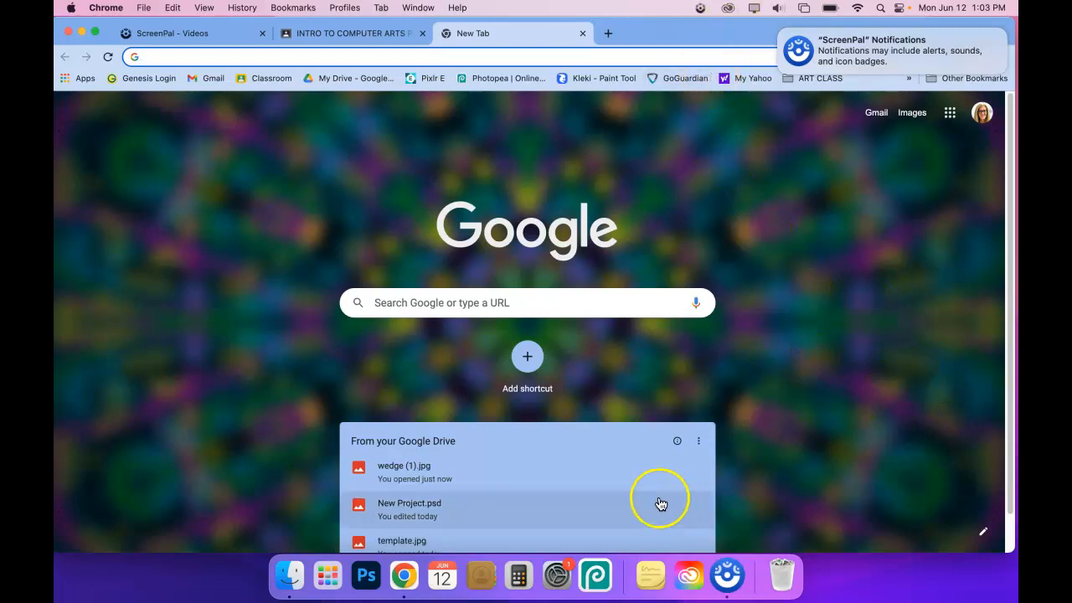
{"action": "left_click", "coordinate": [595, 574]}
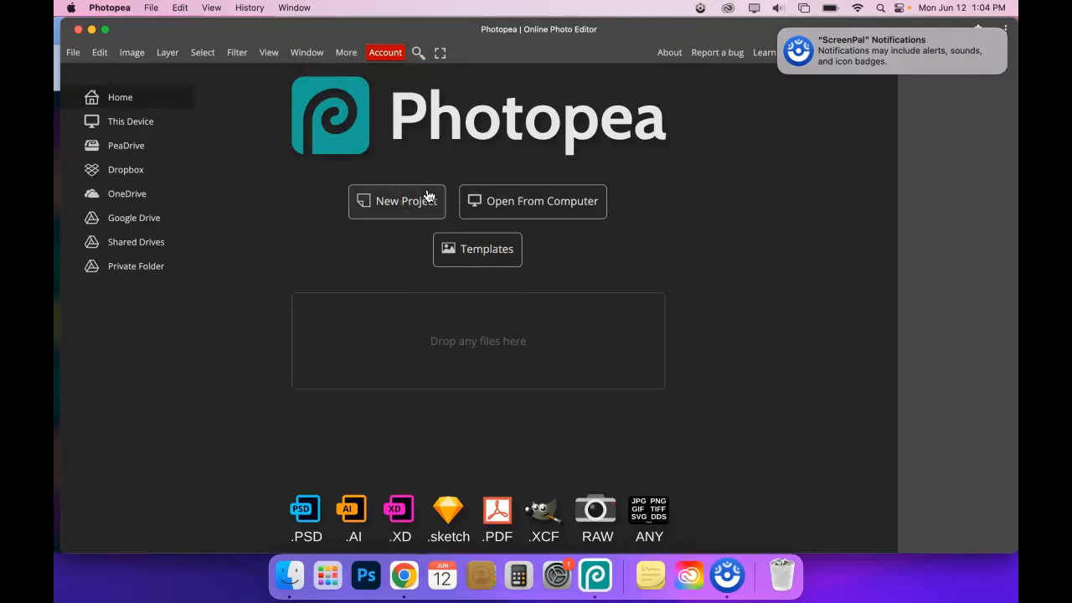
{"action": "left_click", "coordinate": [533, 205]}
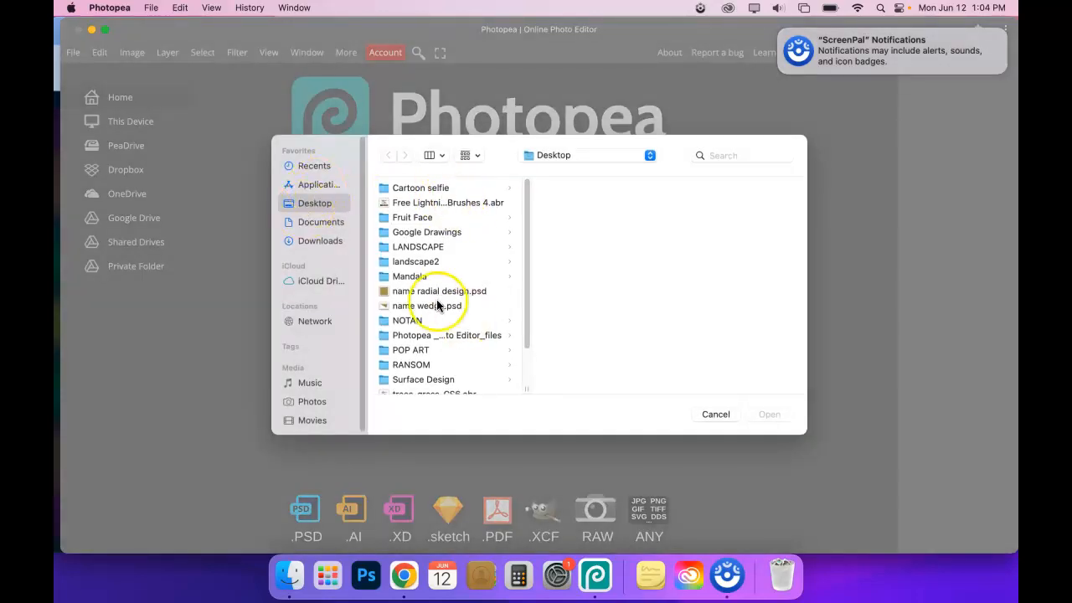
{"action": "scroll", "coordinate": [452, 310], "scroll_direction": "down", "scroll_amount": 3}
{"action": "left_click", "coordinate": [409, 379]}
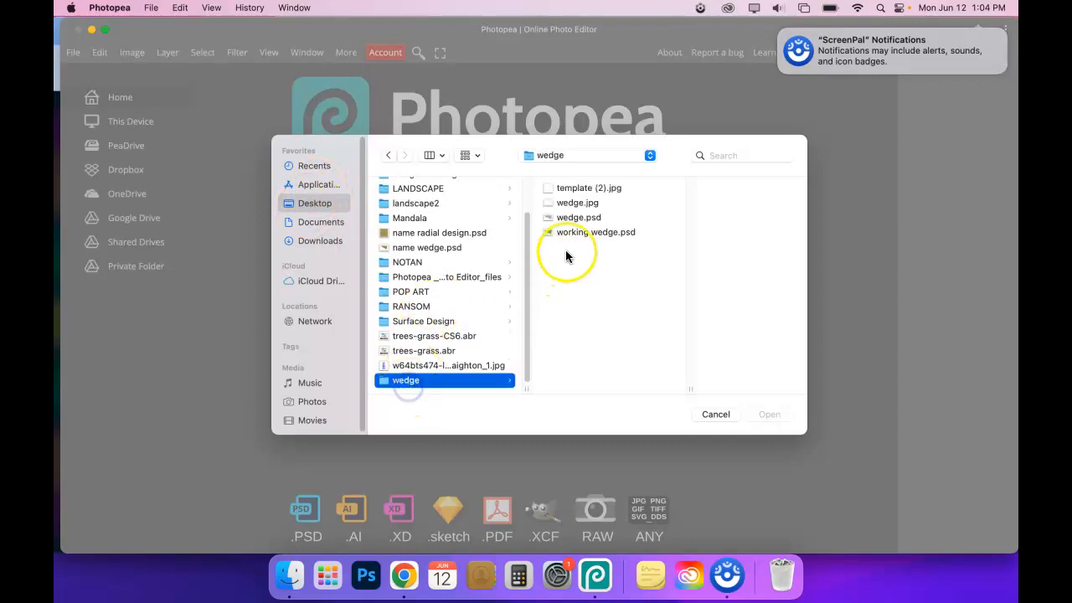
{"action": "double_click", "coordinate": [567, 214]}
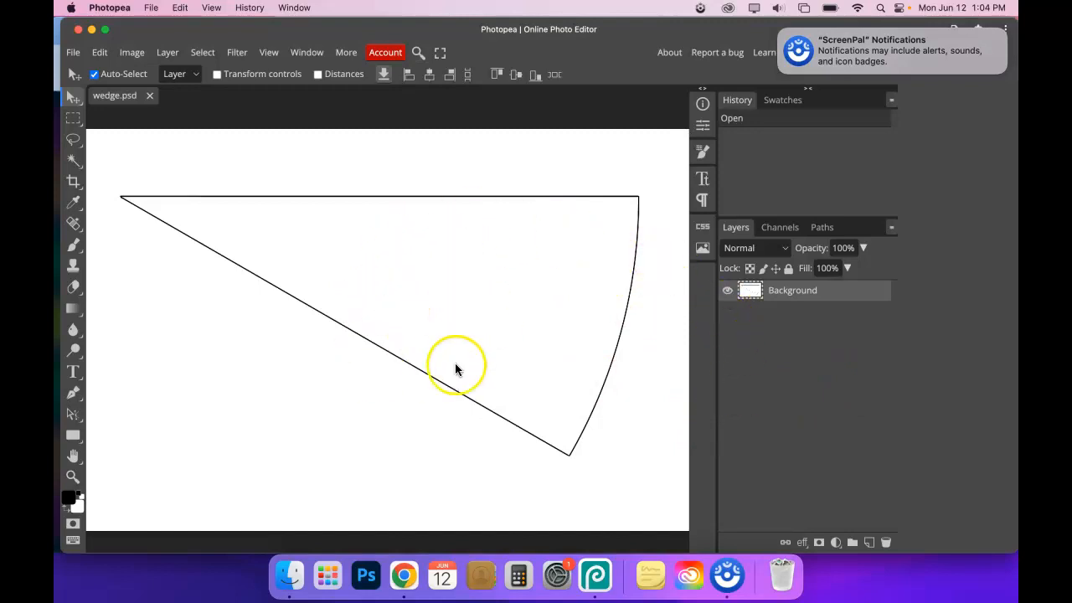
- Add three new empty layers above the wedge background
{"action": "left_click", "coordinate": [868, 544]}
{"action": "left_click", "coordinate": [868, 544]}
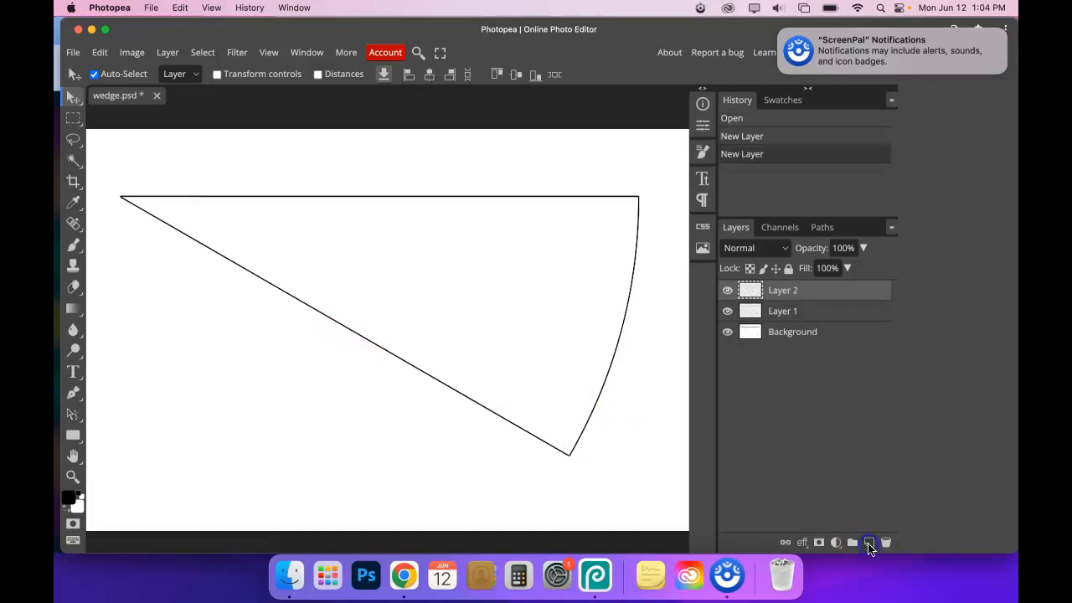
{"action": "left_click", "coordinate": [868, 543]}
- Rename the three empty layers, from lowest to highest, as color, word and shape
{"action": "left_click", "coordinate": [779, 335]}
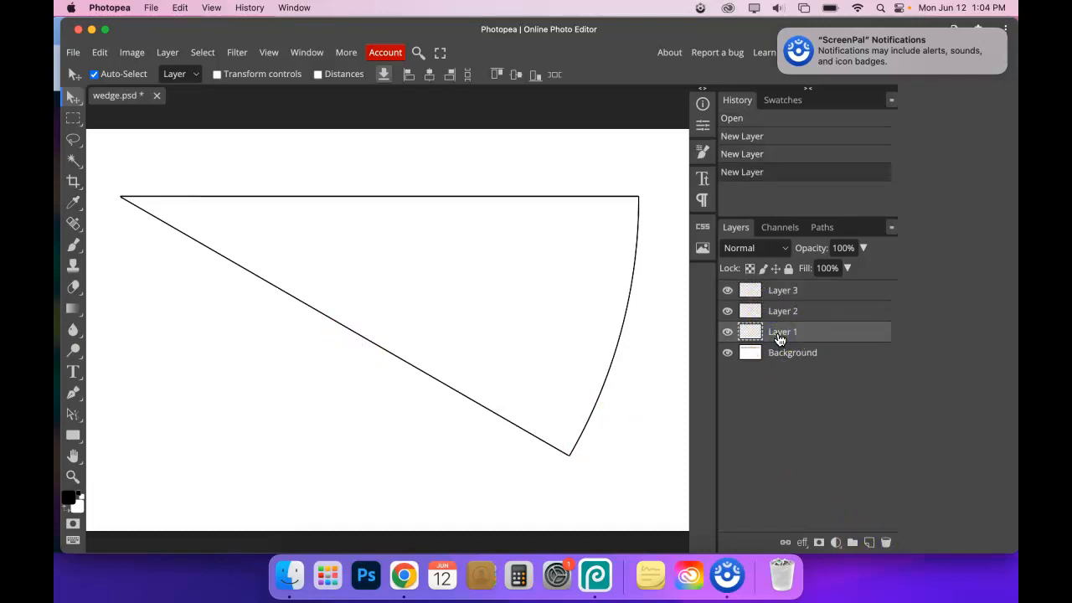
{"action": "double_click", "coordinate": [778, 333]}
{"action": "key", "text": "Return"}
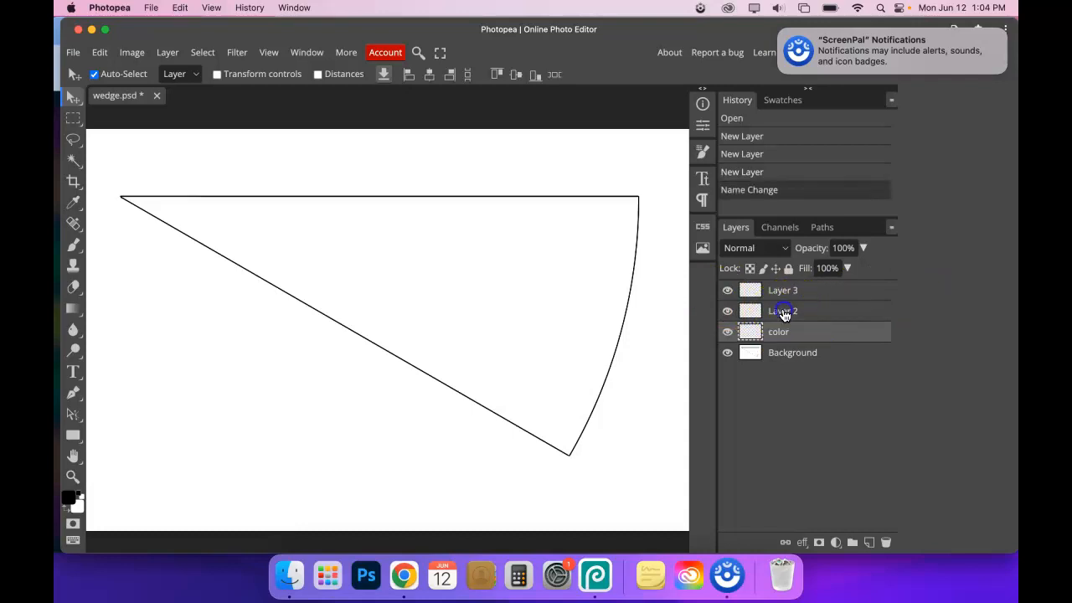
{"action": "left_click", "coordinate": [783, 311]}
{"action": "double_click", "coordinate": [786, 313]}
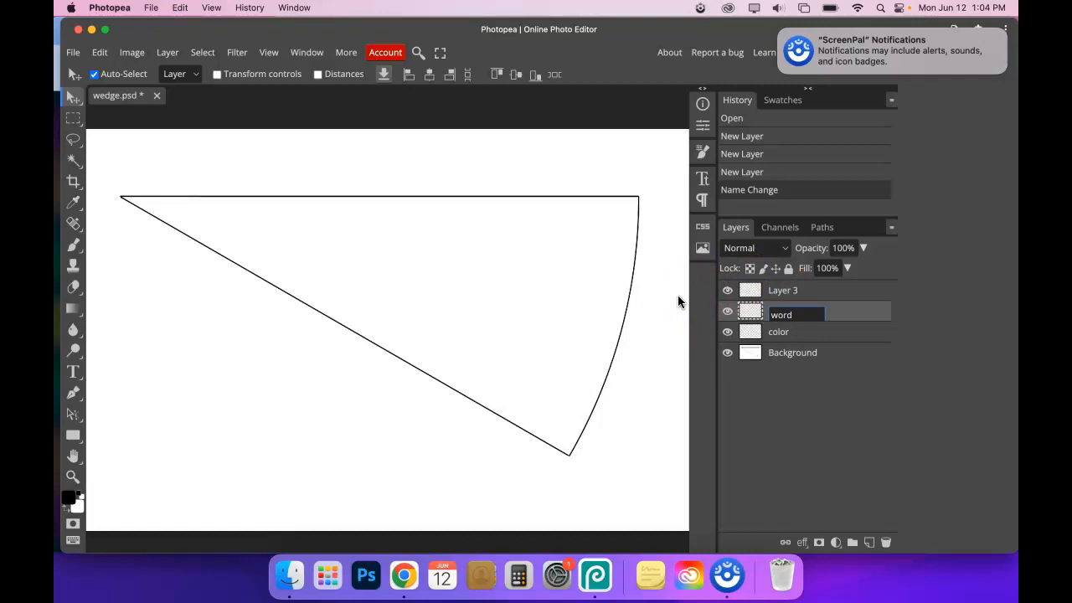
{"action": "left_click", "coordinate": [784, 295]}
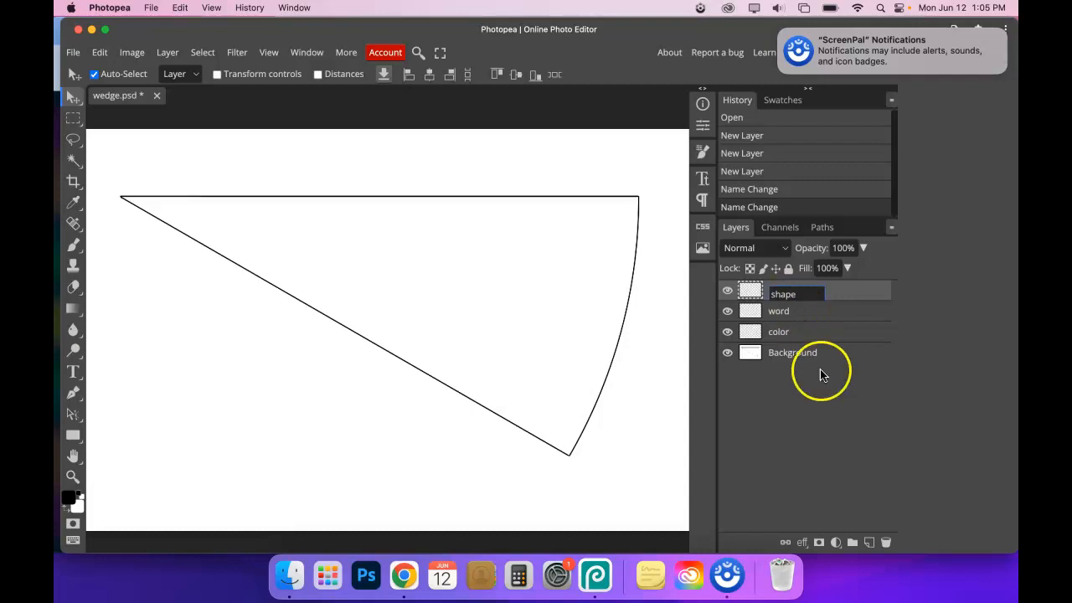
{"action": "left_click", "coordinate": [754, 391]}
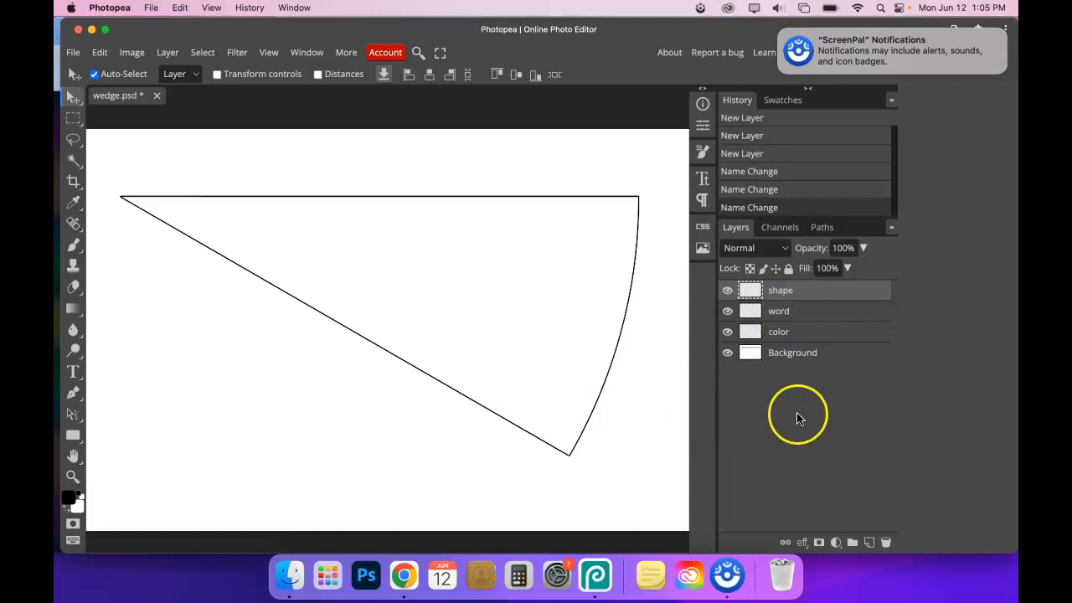
- Open the finished example wedge.psd from the wedge folder
{"action": "left_click", "coordinate": [73, 52]}
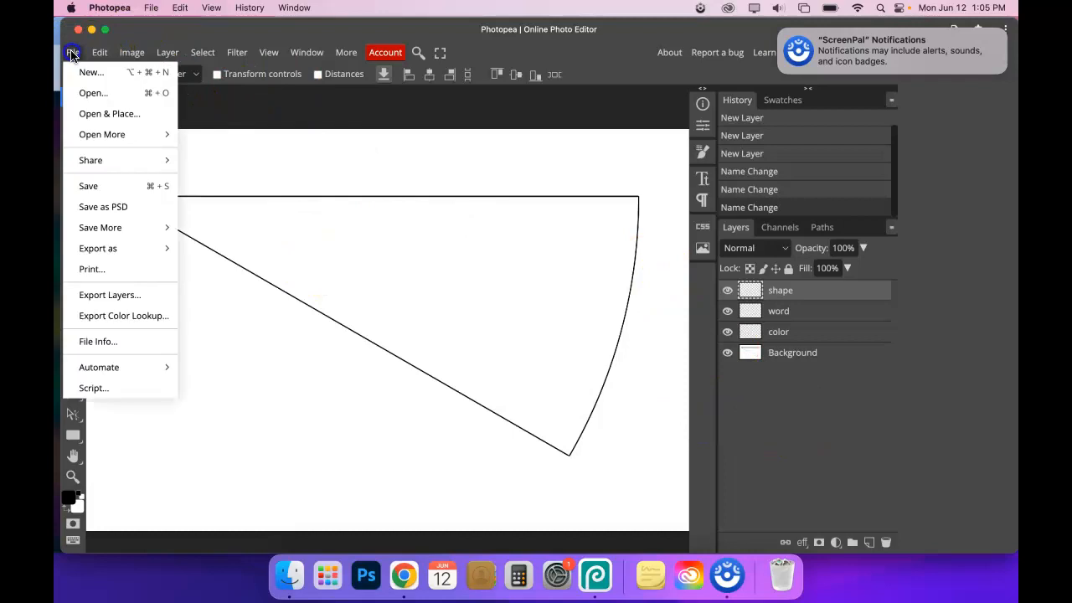
{"action": "left_click", "coordinate": [83, 92]}
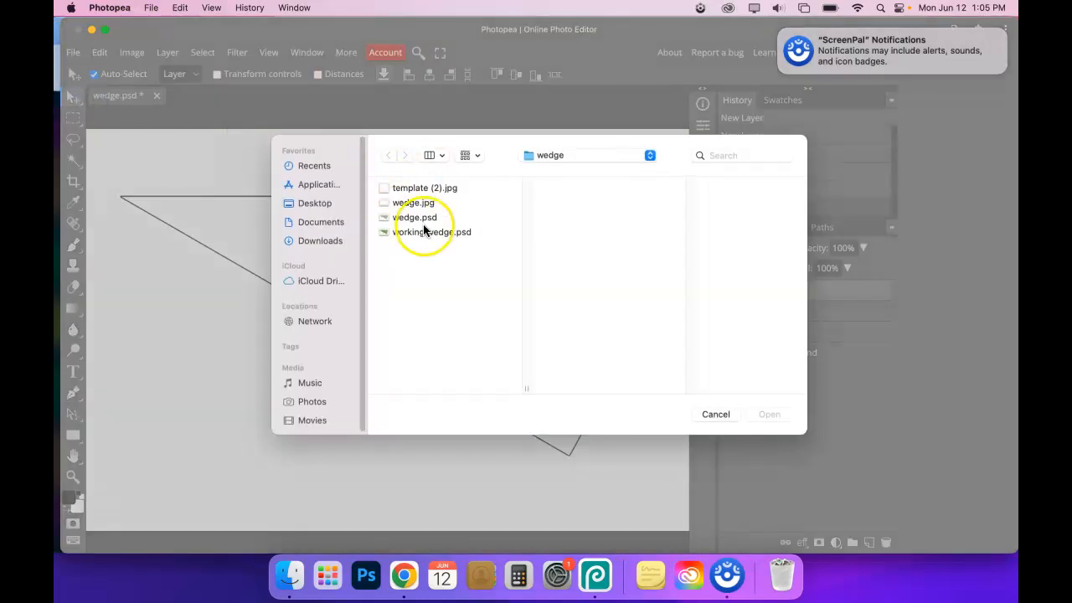
{"action": "double_click", "coordinate": [408, 217]}
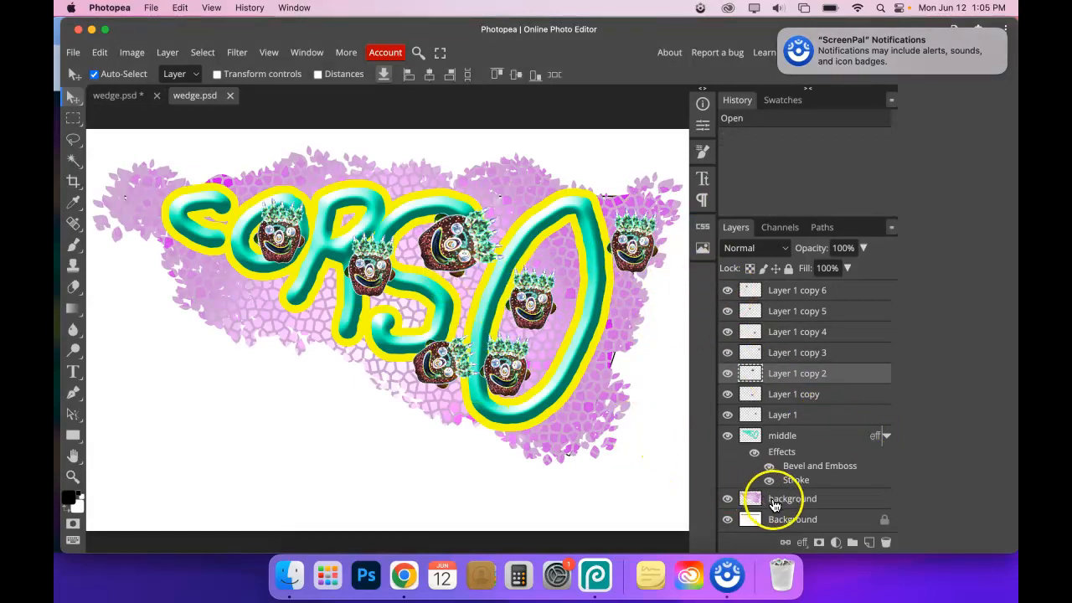
- Hide and reshow the pink background layer to examine what it contributes to the example wedge
{"action": "left_click", "coordinate": [727, 499]}
{"action": "left_click", "coordinate": [727, 499]}
{"action": "left_click", "coordinate": [727, 499]}
{"action": "left_click", "coordinate": [727, 499]}
{"action": "left_click", "coordinate": [726, 499]}
{"action": "left_click", "coordinate": [726, 499]}
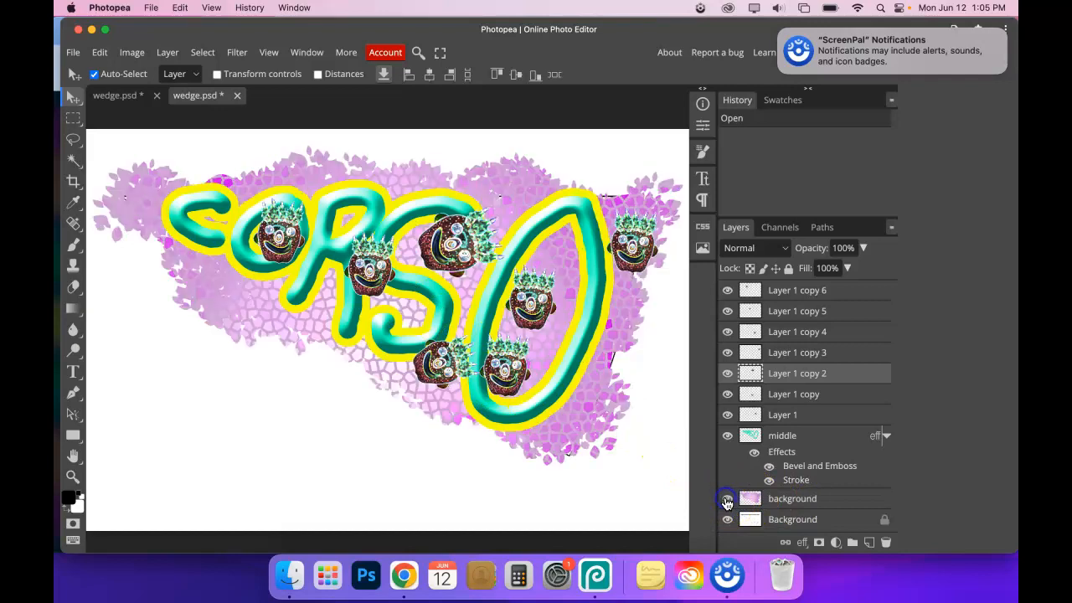
- Hide and reshow the middle layer to examine the lettering on the example wedge
{"action": "left_click", "coordinate": [727, 436]}
{"action": "left_click", "coordinate": [727, 436]}
{"action": "left_click", "coordinate": [727, 436]}
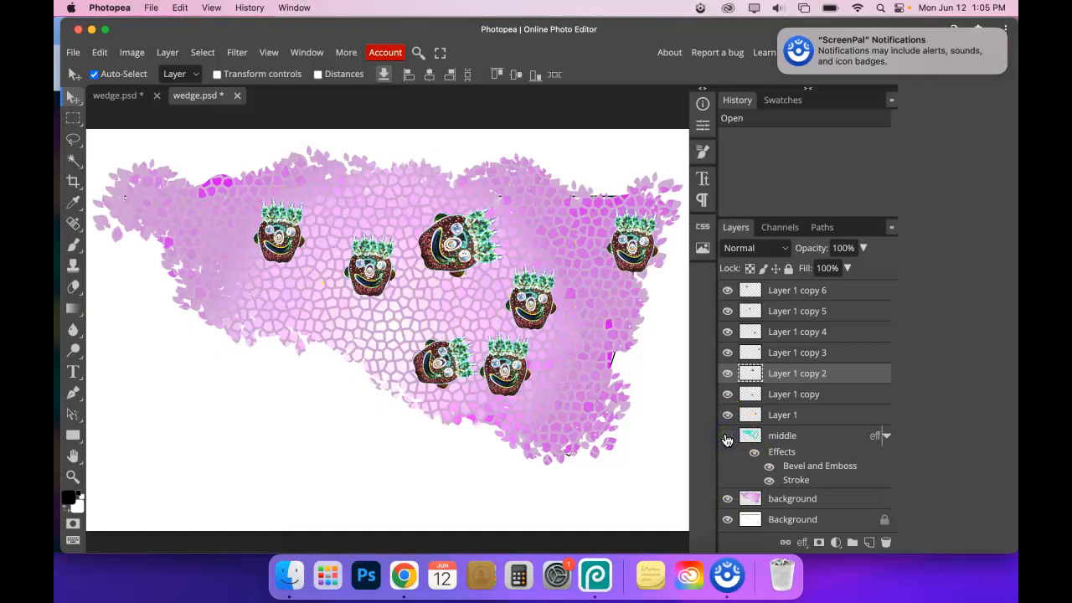
{"action": "left_click", "coordinate": [726, 435]}
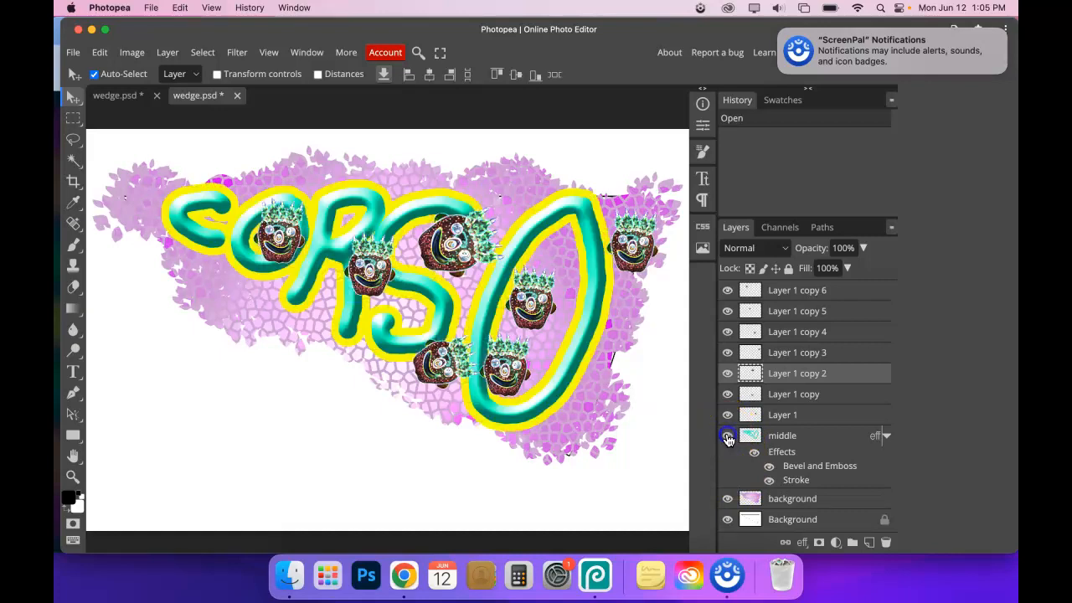
{"action": "left_click", "coordinate": [727, 436]}
{"action": "left_click", "coordinate": [727, 435]}
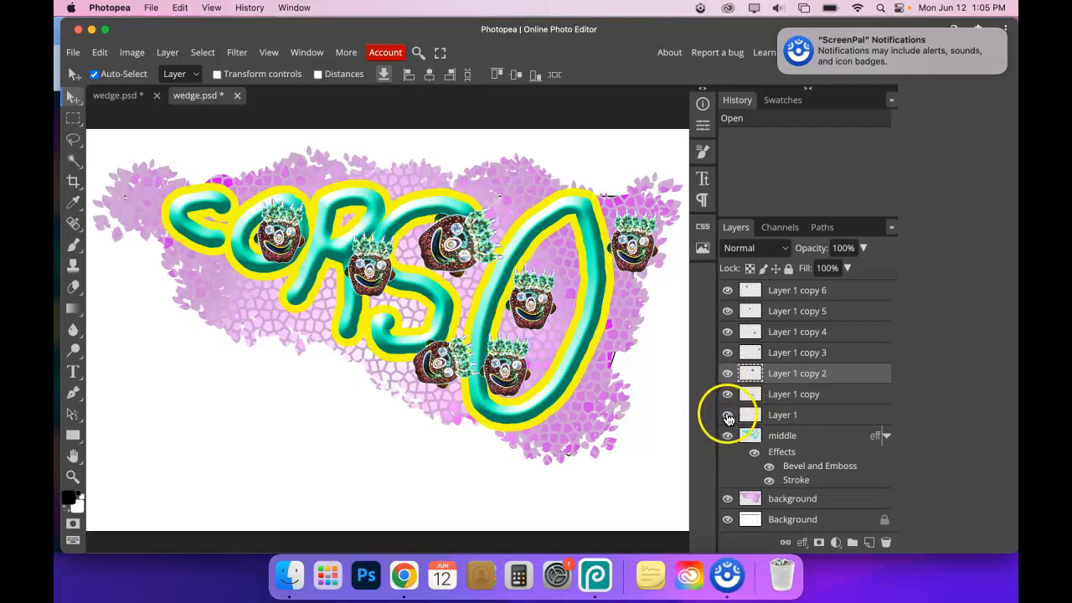
- Hide and reshow several of the Layer 1 copies to examine which crowned face each one holds
{"action": "left_click", "coordinate": [728, 290]}
{"action": "left_click", "coordinate": [728, 291]}
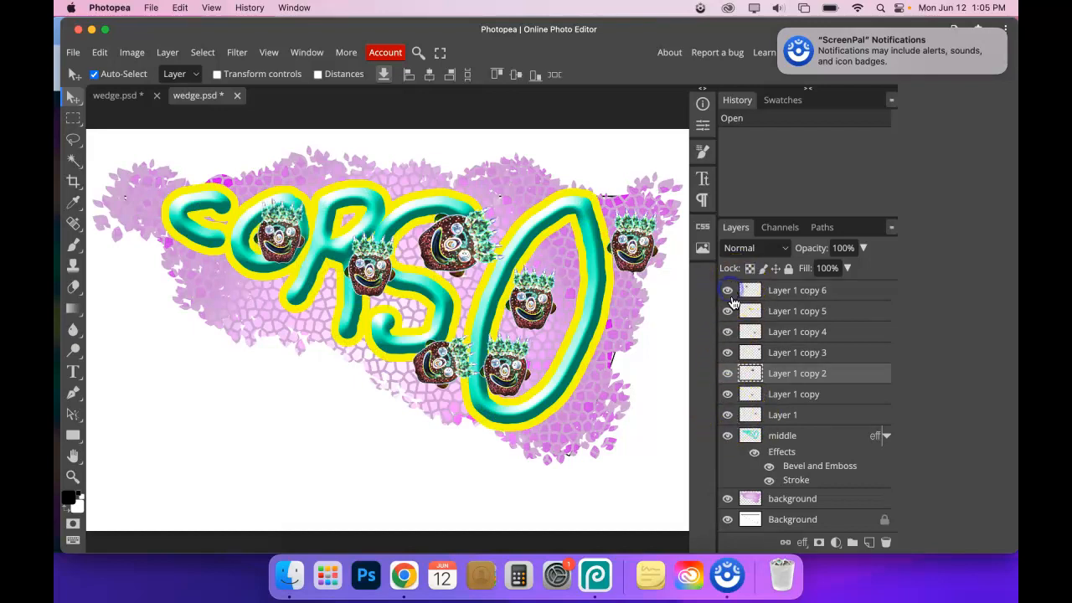
{"action": "left_click", "coordinate": [728, 311]}
{"action": "left_click", "coordinate": [728, 311]}
{"action": "left_click", "coordinate": [728, 311]}
{"action": "left_click", "coordinate": [727, 312]}
{"action": "left_click", "coordinate": [727, 393]}
{"action": "left_click", "coordinate": [727, 394]}
{"action": "left_click", "coordinate": [727, 373]}
{"action": "left_click", "coordinate": [727, 352]}
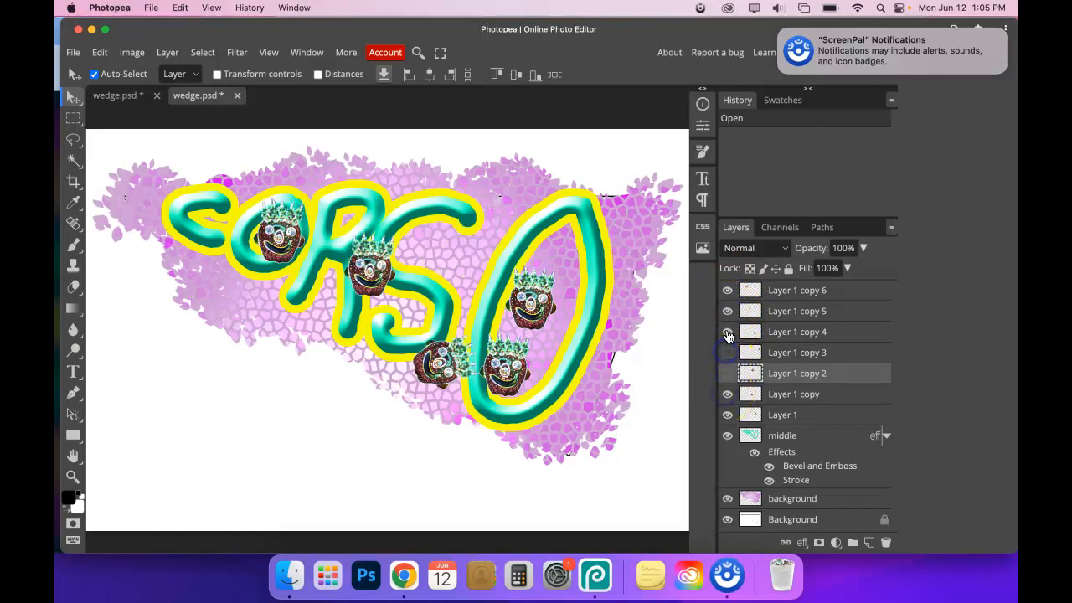
{"action": "left_click", "coordinate": [727, 332]}
{"action": "left_click", "coordinate": [728, 353]}
{"action": "left_click", "coordinate": [727, 373]}
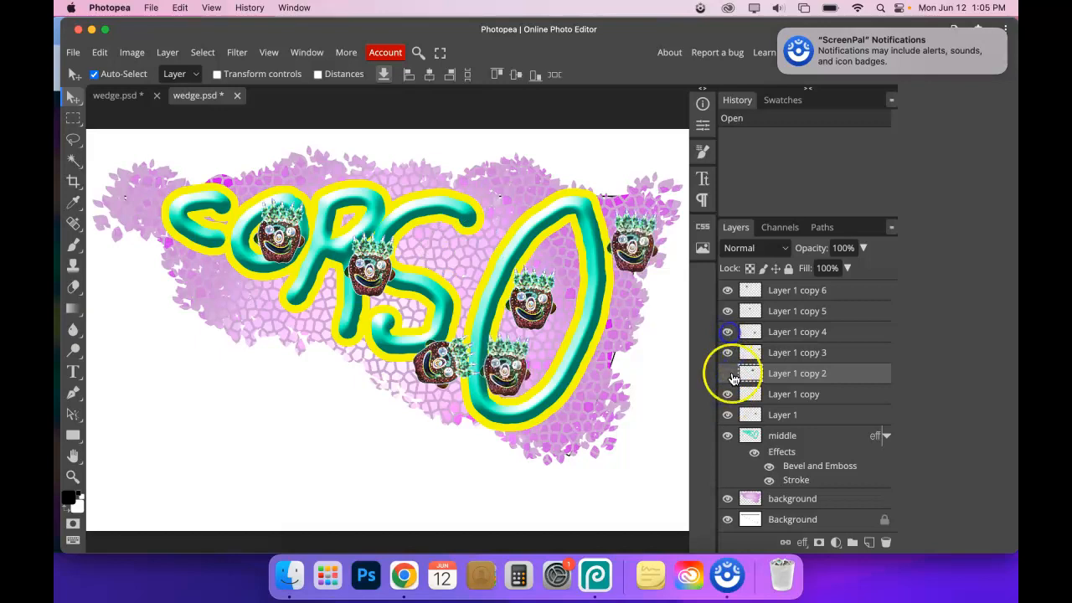
{"action": "left_click", "coordinate": [728, 331]}
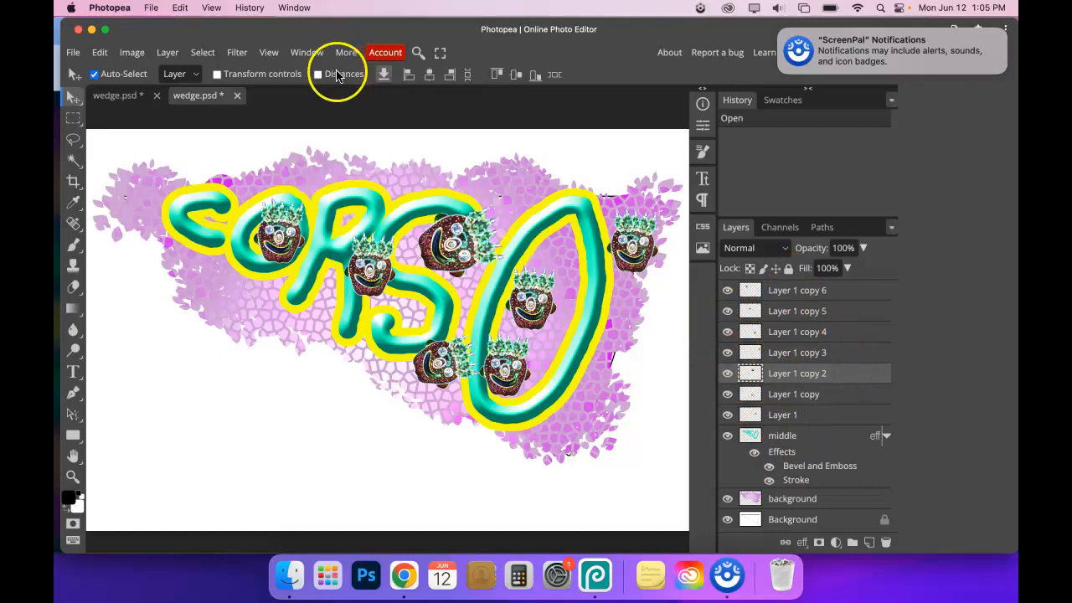
- Open working wedge.psd from the wedge folder
{"action": "left_click", "coordinate": [73, 52]}
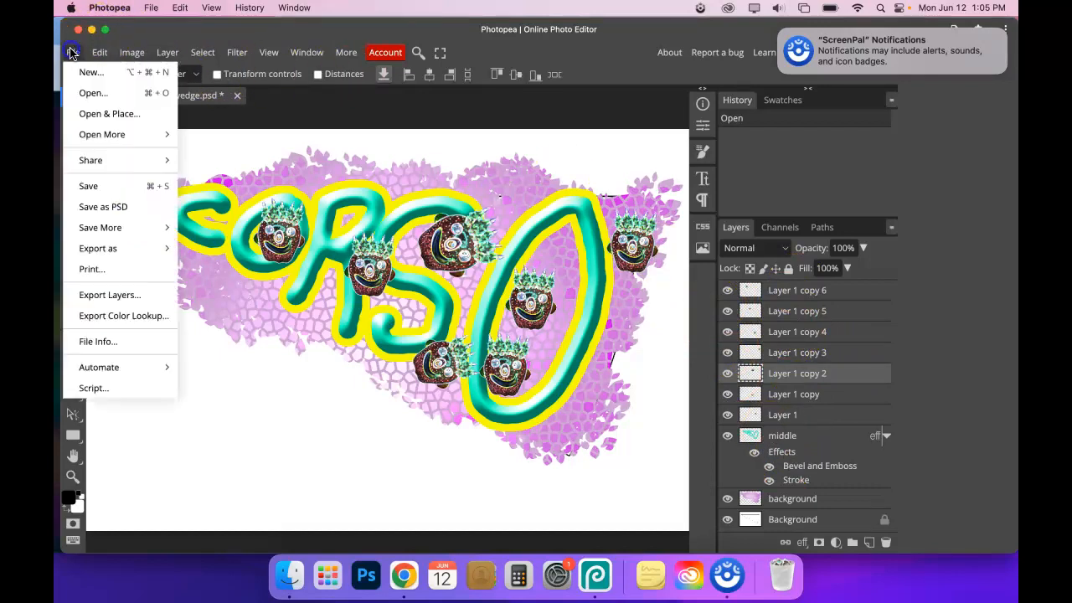
{"action": "left_click", "coordinate": [91, 92]}
{"action": "left_click", "coordinate": [397, 233]}
{"action": "double_click", "coordinate": [397, 234]}
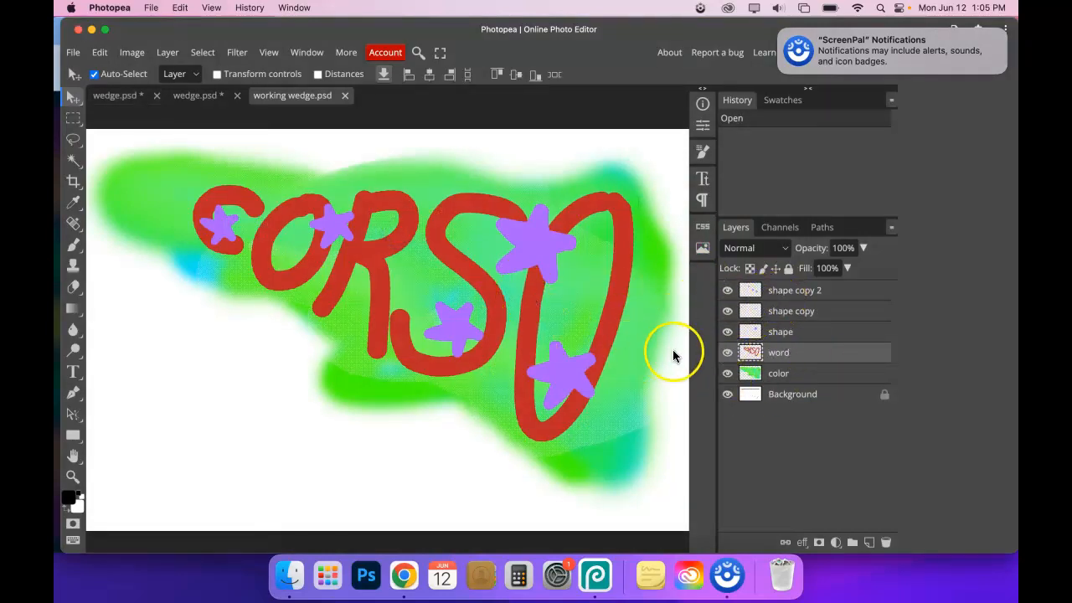
- Hide and reshow the color, word and shape layers in turn to examine what each one holds
{"action": "left_click", "coordinate": [727, 374]}
{"action": "left_click", "coordinate": [727, 373]}
{"action": "left_click", "coordinate": [728, 375]}
{"action": "left_click", "coordinate": [728, 375]}
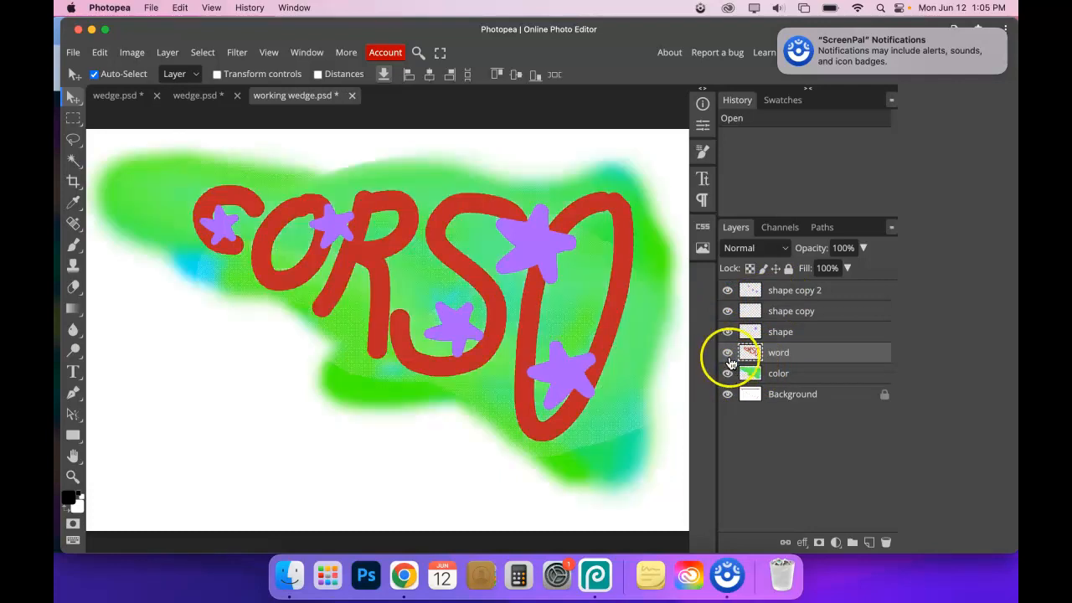
{"action": "left_click", "coordinate": [727, 352]}
{"action": "left_click", "coordinate": [727, 352]}
{"action": "left_click", "coordinate": [727, 352]}
{"action": "left_click", "coordinate": [727, 353]}
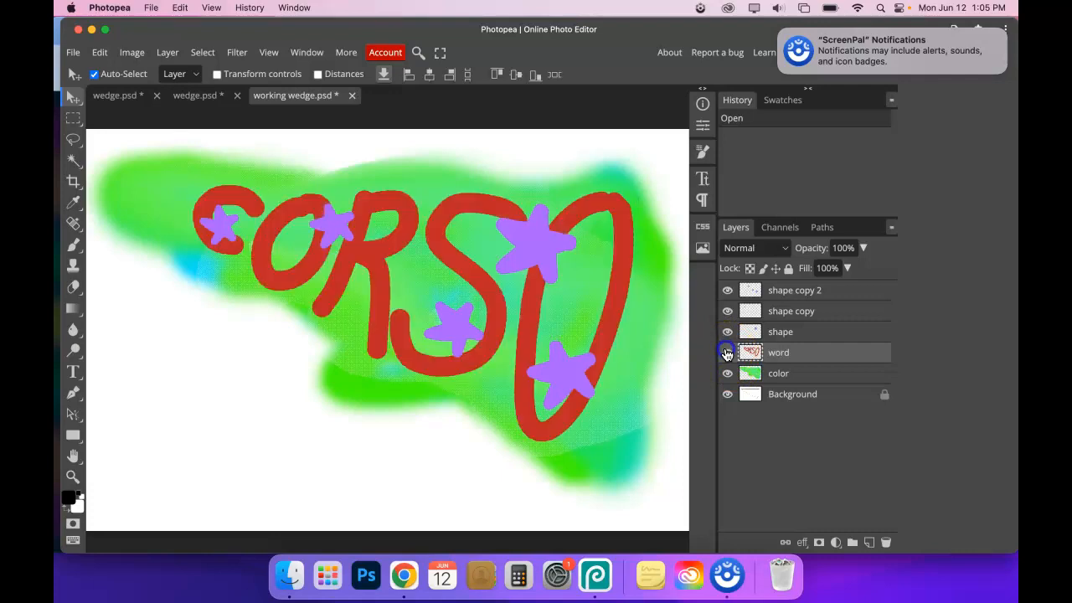
{"action": "left_click", "coordinate": [728, 331]}
{"action": "left_click", "coordinate": [728, 331]}
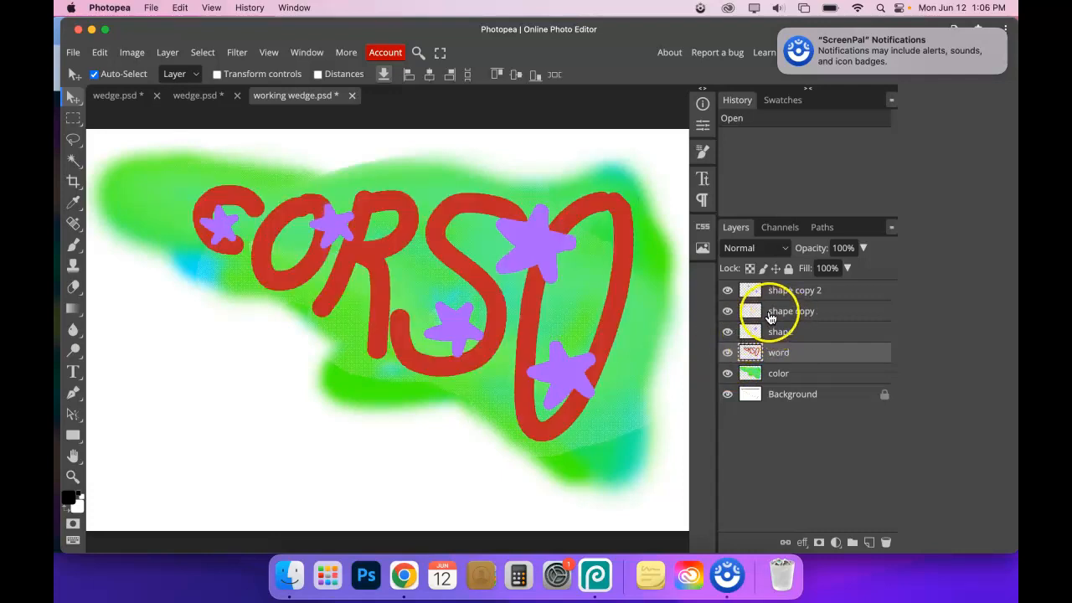
- Duplicate the shape layer with the large purple star and move the copy left onto the letter S
{"action": "left_click", "coordinate": [531, 241]}
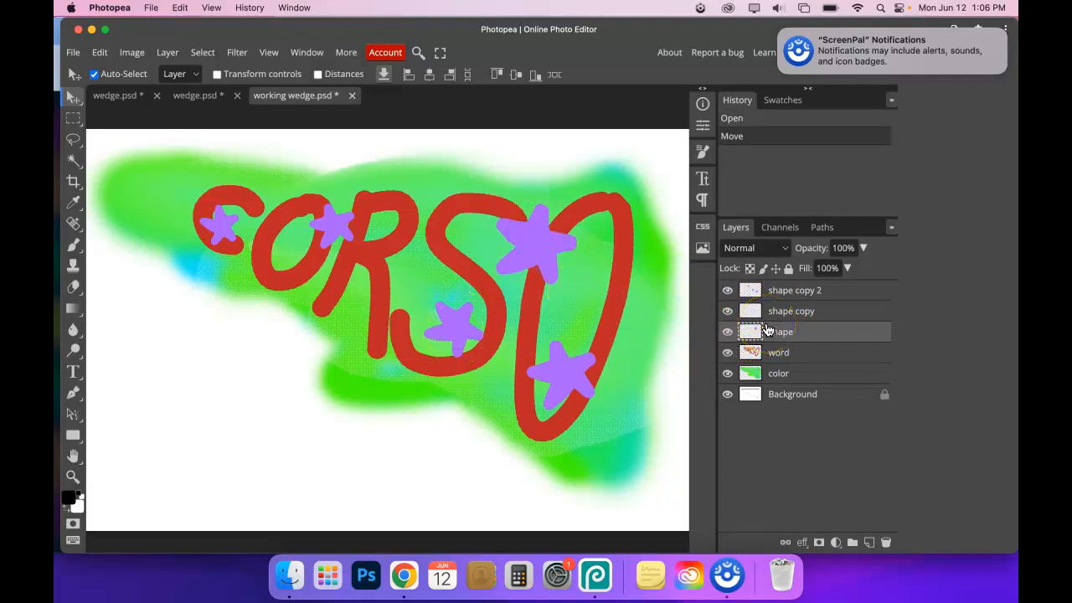
{"action": "key", "text": "super+j"}
{"action": "left_click_drag", "start_coordinate": [515, 240], "coordinate": [425, 235]}
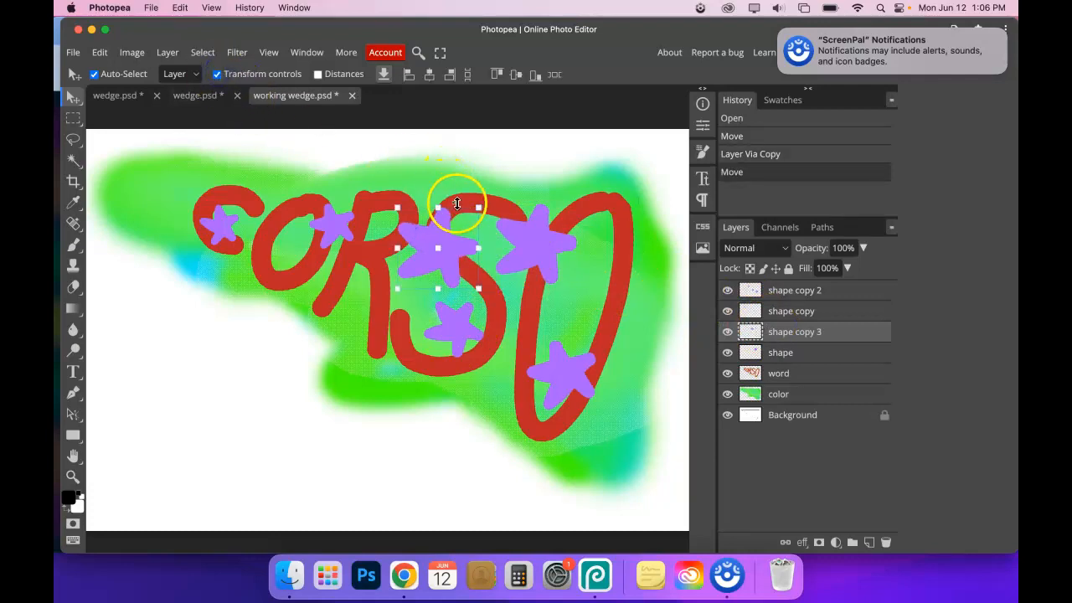
- Scale the copied star to about 63%, rotate it to about -62°, and place it on the upper-left curve of the S
{"action": "left_click_drag", "start_coordinate": [477, 207], "coordinate": [354, 244]}
{"action": "left_click_drag", "start_coordinate": [377, 279], "coordinate": [361, 284]}
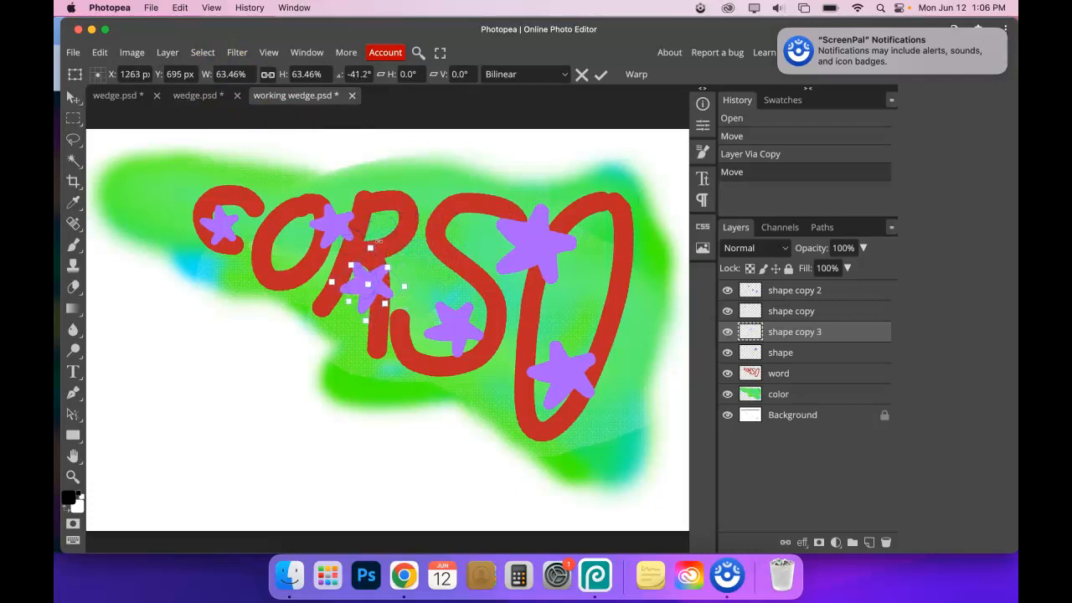
{"action": "left_click_drag", "start_coordinate": [377, 240], "coordinate": [360, 232]}
{"action": "left_click_drag", "start_coordinate": [516, 260], "coordinate": [584, 240]}
{"action": "left_click_drag", "start_coordinate": [526, 316], "coordinate": [472, 329]}
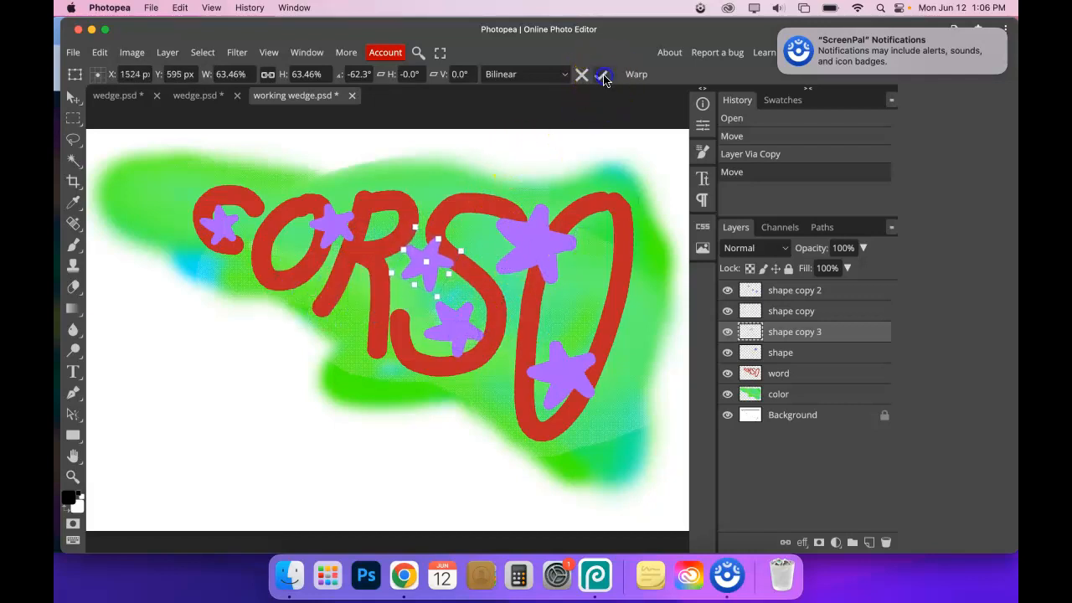
{"action": "left_click", "coordinate": [601, 74]}
- Move the stars on the shape copy 2 layer slightly to the left
{"action": "left_click", "coordinate": [447, 333]}
{"action": "mouse_move", "coordinate": [446, 331]}
{"action": "left_mouse_down"}
{"action": "mouse_move", "coordinate": [453, 338]}
{"action": "mouse_move", "coordinate": [436, 330]}
{"action": "left_mouse_up"}
{"action": "left_click", "coordinate": [550, 383]}
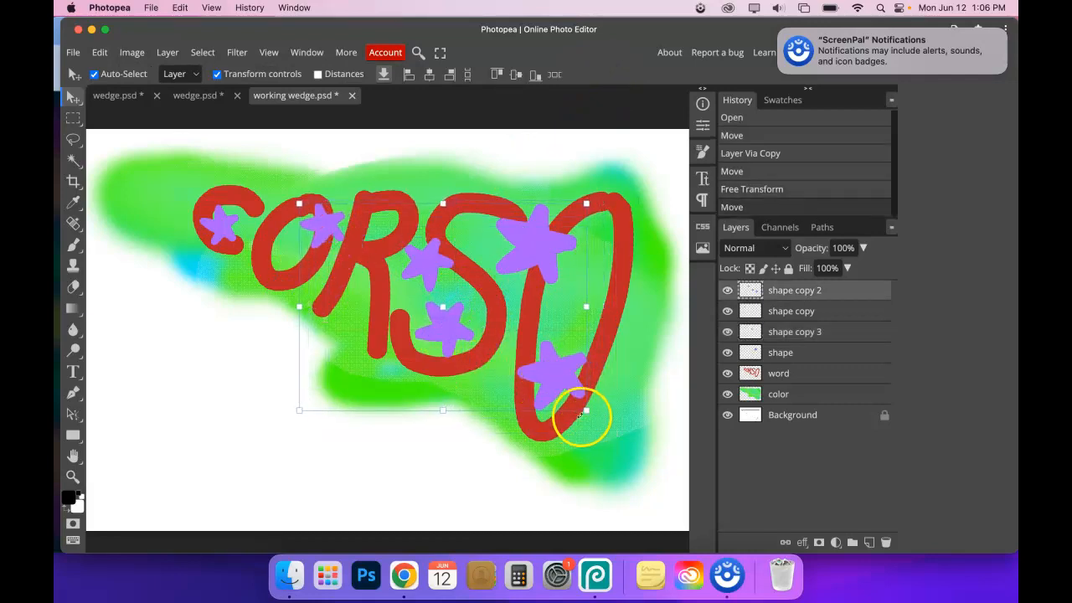
- Scale the stars on the shape copy 2 layer up to about 110%
{"action": "mouse_move", "coordinate": [586, 411]}
{"action": "left_mouse_down"}
{"action": "mouse_move", "coordinate": [615, 426]}
{"action": "mouse_move", "coordinate": [598, 421]}
{"action": "left_mouse_up"}
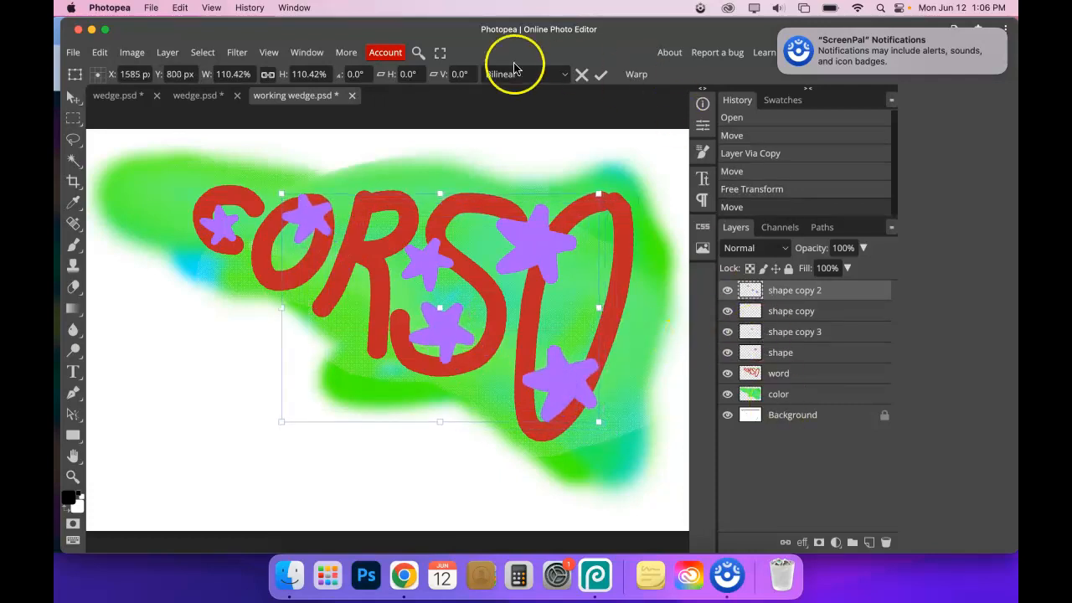
- Switch to the blank wedge.psd document and paint overlapping strokes in pure red across the wedge on the color layer
{"action": "left_click", "coordinate": [193, 97]}
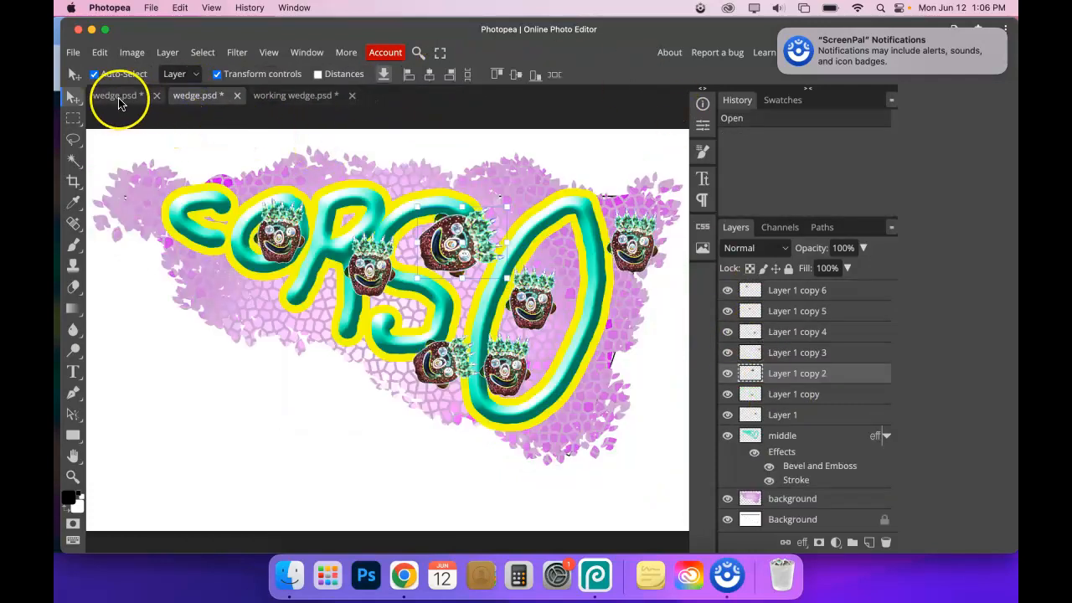
{"action": "left_click", "coordinate": [120, 96]}
{"action": "left_click", "coordinate": [779, 332]}
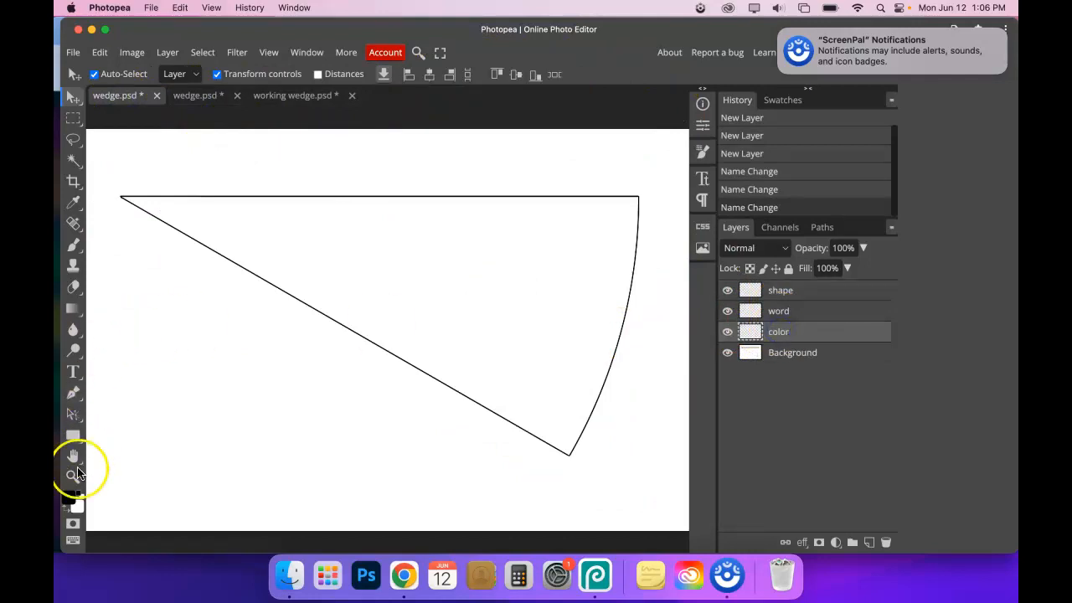
{"action": "left_click", "coordinate": [67, 500]}
{"action": "left_click_drag", "start_coordinate": [237, 311], "coordinate": [345, 173]}
{"action": "left_click", "coordinate": [449, 184]}
{"action": "left_click", "coordinate": [73, 244]}
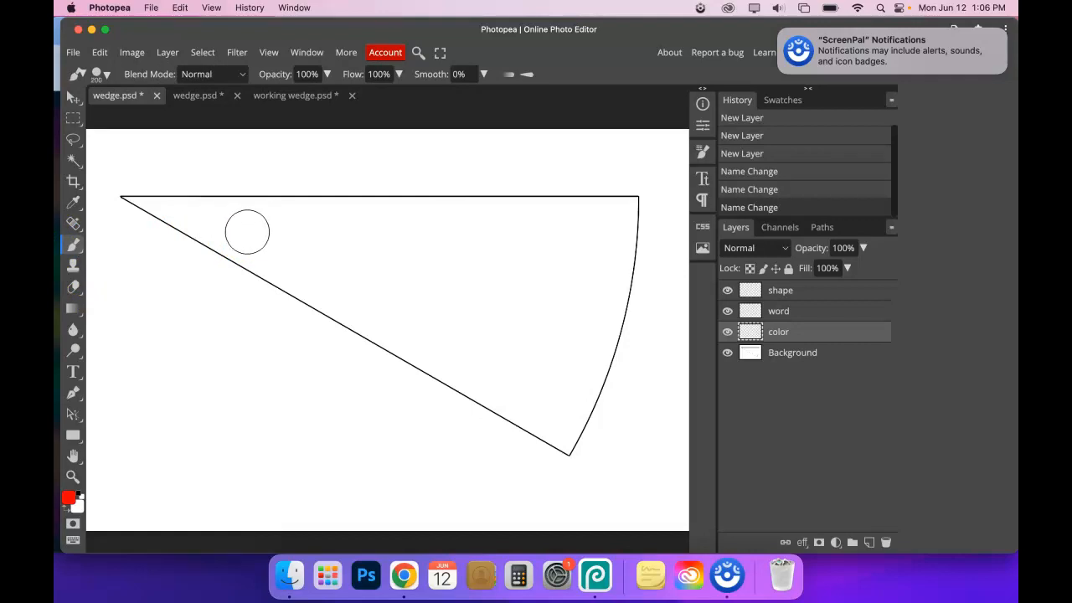
{"action": "mouse_move", "coordinate": [215, 204]}
{"action": "left_mouse_down"}
{"action": "mouse_move", "coordinate": [202, 226]}
{"action": "mouse_move", "coordinate": [335, 245]}
{"action": "mouse_move", "coordinate": [421, 300]}
{"action": "mouse_move", "coordinate": [502, 286]}
{"action": "mouse_move", "coordinate": [561, 240]}
{"action": "mouse_move", "coordinate": [396, 245]}
{"action": "mouse_move", "coordinate": [479, 343]}
{"action": "mouse_move", "coordinate": [571, 285]}
{"action": "mouse_move", "coordinate": [555, 288]}
{"action": "mouse_move", "coordinate": [527, 397]}
{"action": "mouse_move", "coordinate": [453, 376]}
{"action": "left_mouse_up"}
- Change the foreground color from red to a bright golden yellow
{"action": "left_click", "coordinate": [65, 504]}
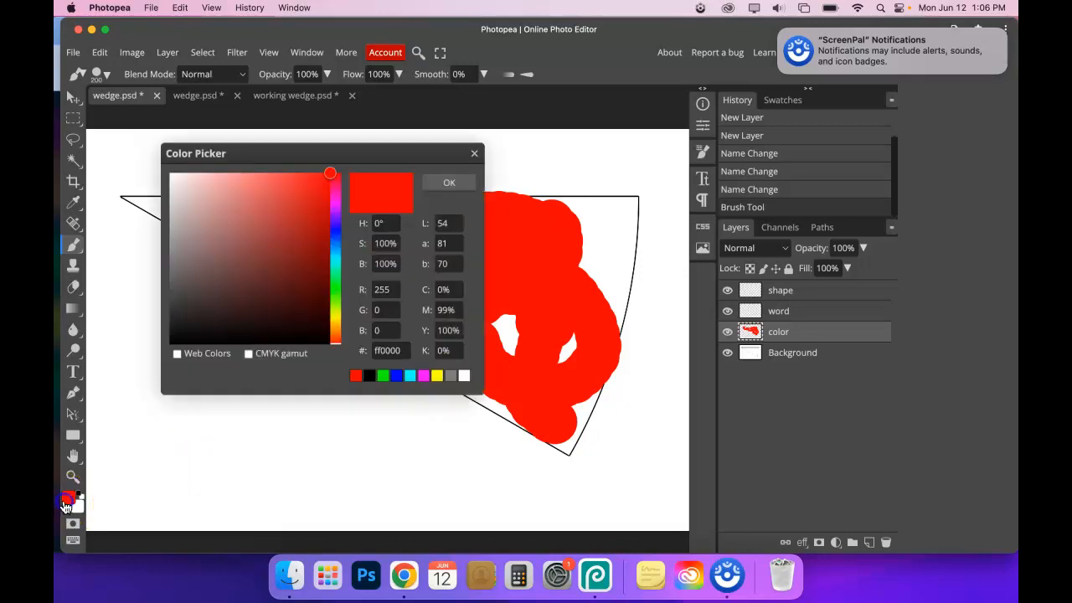
{"action": "left_click_drag", "start_coordinate": [325, 304], "coordinate": [335, 324]}
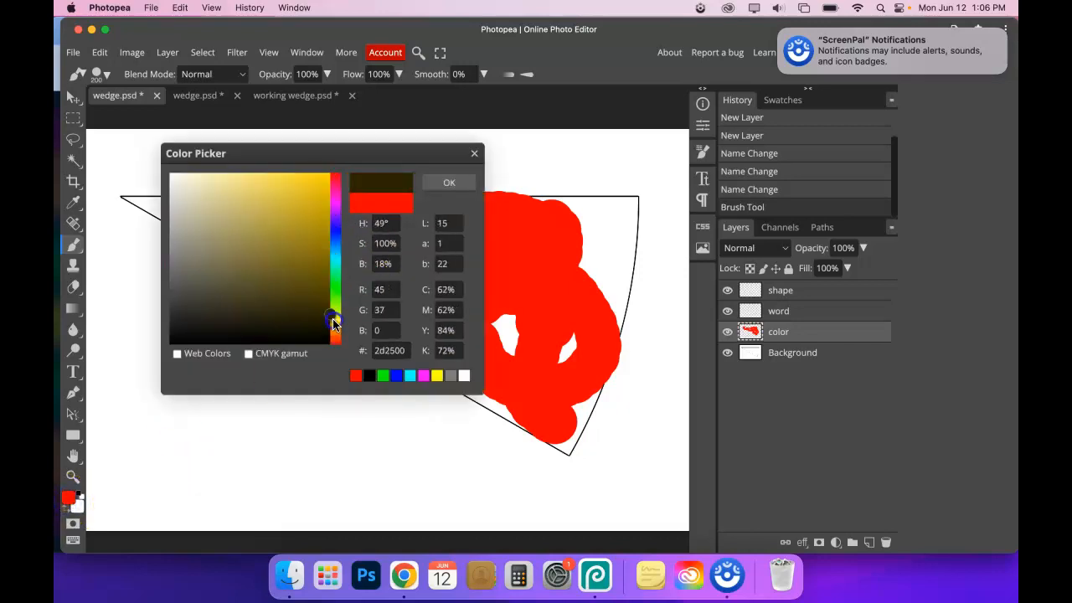
{"action": "left_click_drag", "start_coordinate": [312, 241], "coordinate": [407, 179]}
{"action": "left_click", "coordinate": [443, 181]}
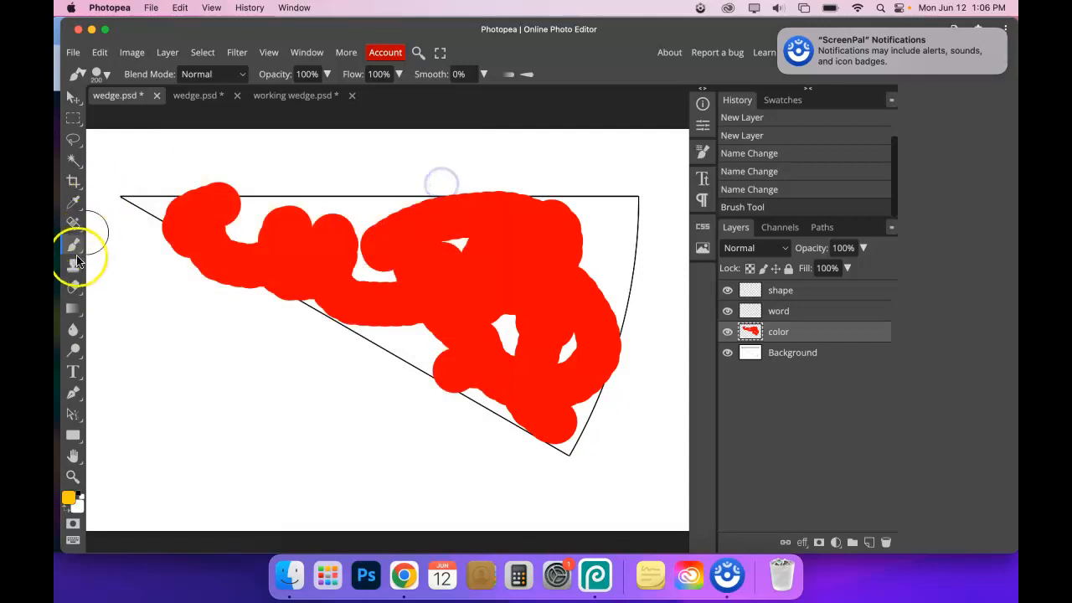
- Blur a few spots of the red paint on the color layer with the Blur Tool at 50% strength
{"action": "left_click", "coordinate": [72, 248]}
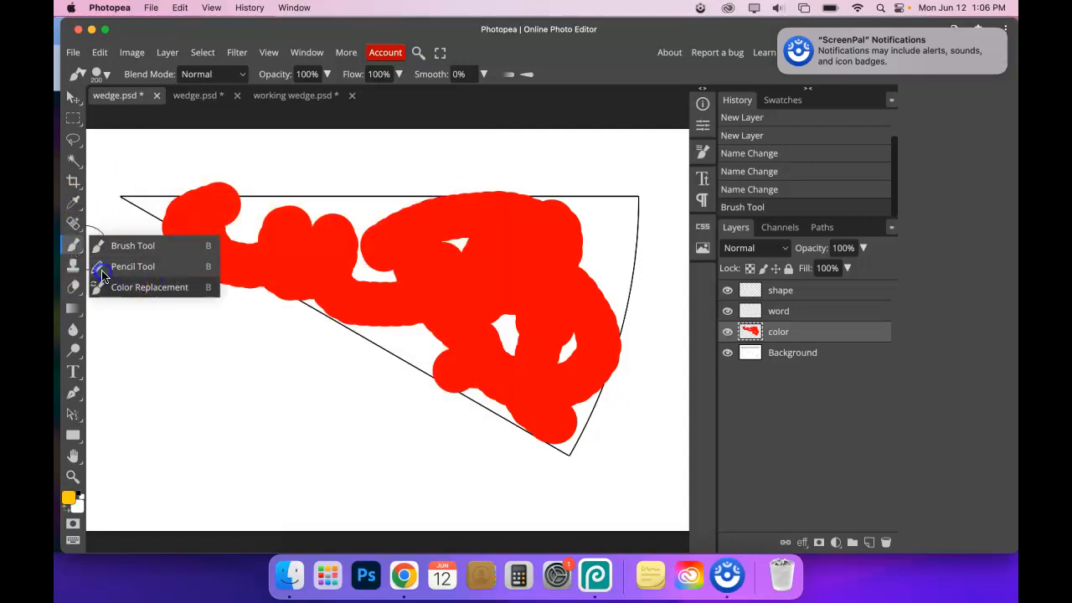
{"action": "left_click", "coordinate": [72, 330]}
{"action": "left_click", "coordinate": [127, 330]}
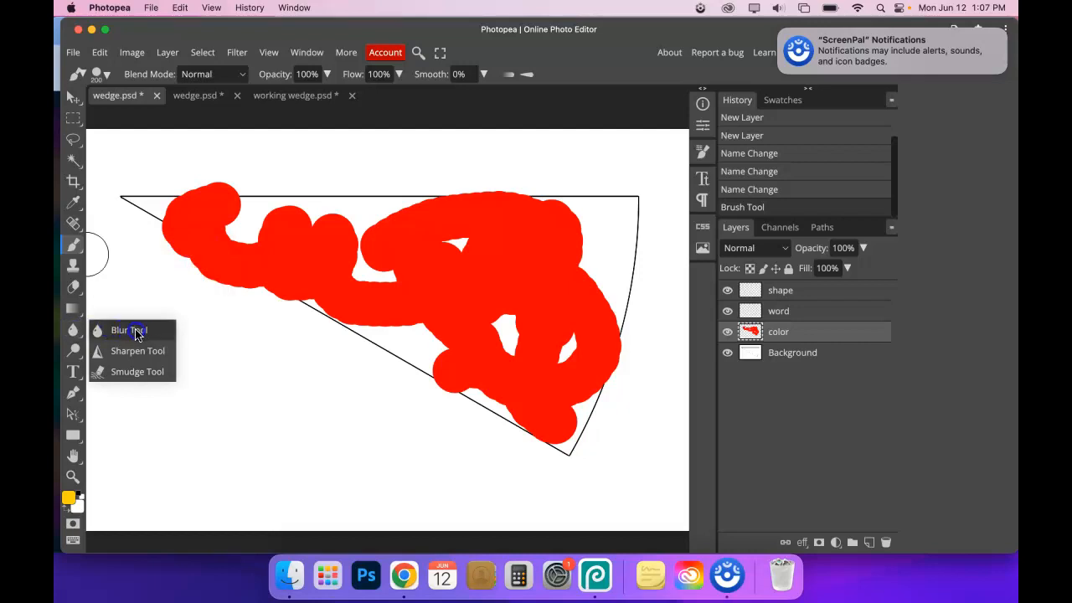
{"action": "left_click", "coordinate": [76, 328]}
{"action": "left_click", "coordinate": [258, 231]}
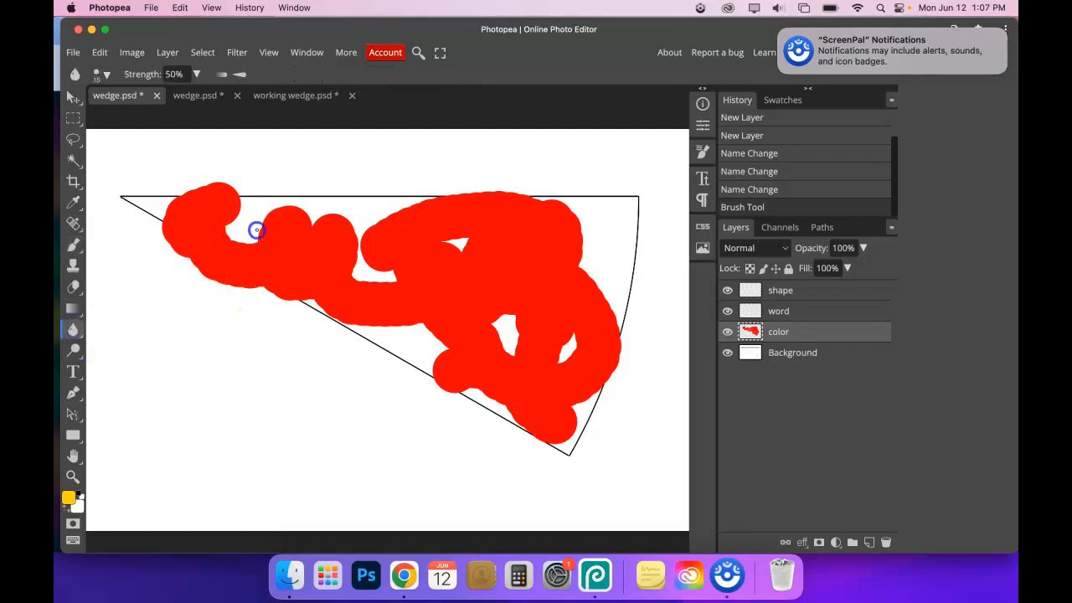
{"action": "left_click", "coordinate": [344, 246]}
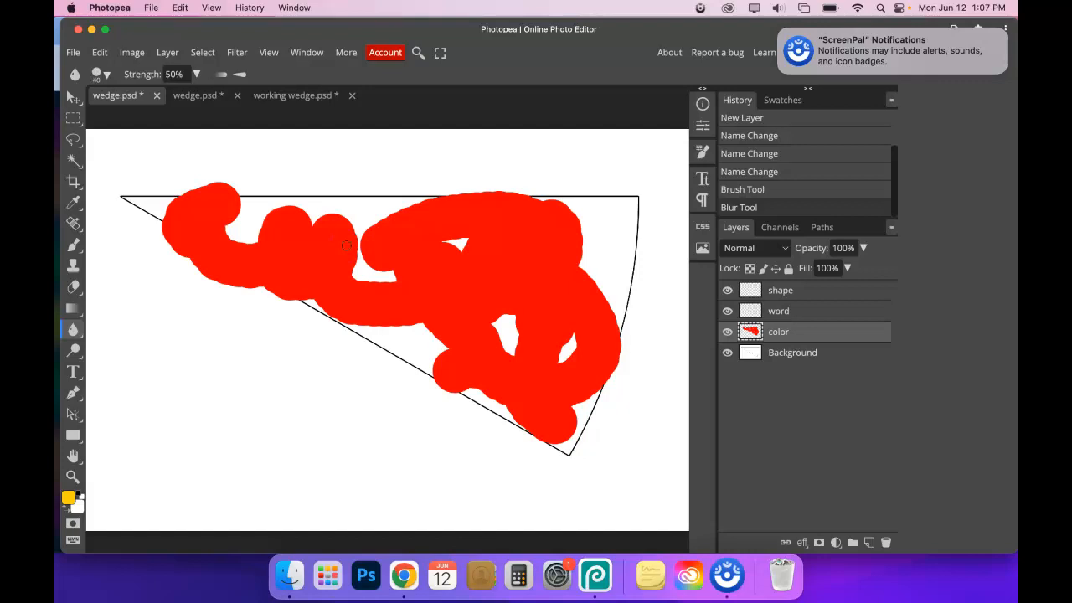
{"action": "scroll", "coordinate": [209, 285], "scroll_direction": "down", "scroll_amount": 2}
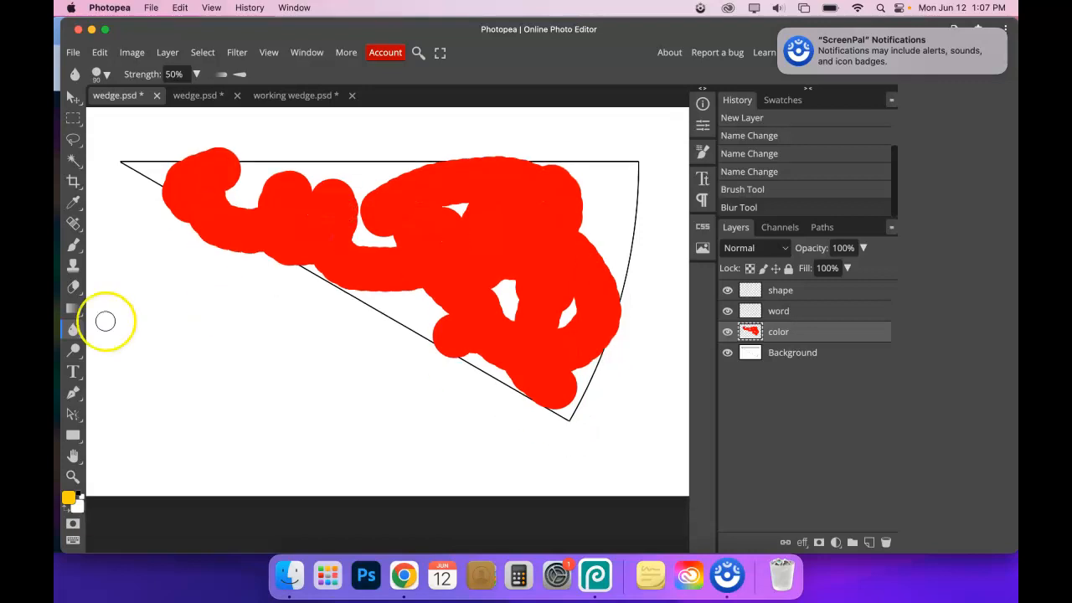
- Brush golden yellow strokes and dots over the red paint and along the wedge's edges on the color layer, using brush size 200
{"action": "left_click", "coordinate": [73, 246]}
{"action": "mouse_move", "coordinate": [219, 173]}
{"action": "left_mouse_down"}
{"action": "mouse_move", "coordinate": [389, 190]}
{"action": "mouse_move", "coordinate": [511, 228]}
{"action": "mouse_move", "coordinate": [594, 217]}
{"action": "mouse_move", "coordinate": [595, 203]}
{"action": "mouse_move", "coordinate": [594, 246]}
{"action": "left_mouse_up"}
{"action": "left_click_drag", "start_coordinate": [592, 251], "coordinate": [532, 260]}
{"action": "left_click_drag", "start_coordinate": [507, 299], "coordinate": [464, 254]}
{"action": "left_click", "coordinate": [412, 235]}
{"action": "left_click", "coordinate": [361, 242]}
{"action": "left_click_drag", "start_coordinate": [360, 241], "coordinate": [333, 218]}
{"action": "left_click_drag", "start_coordinate": [385, 309], "coordinate": [448, 318]}
{"action": "left_click", "coordinate": [498, 354]}
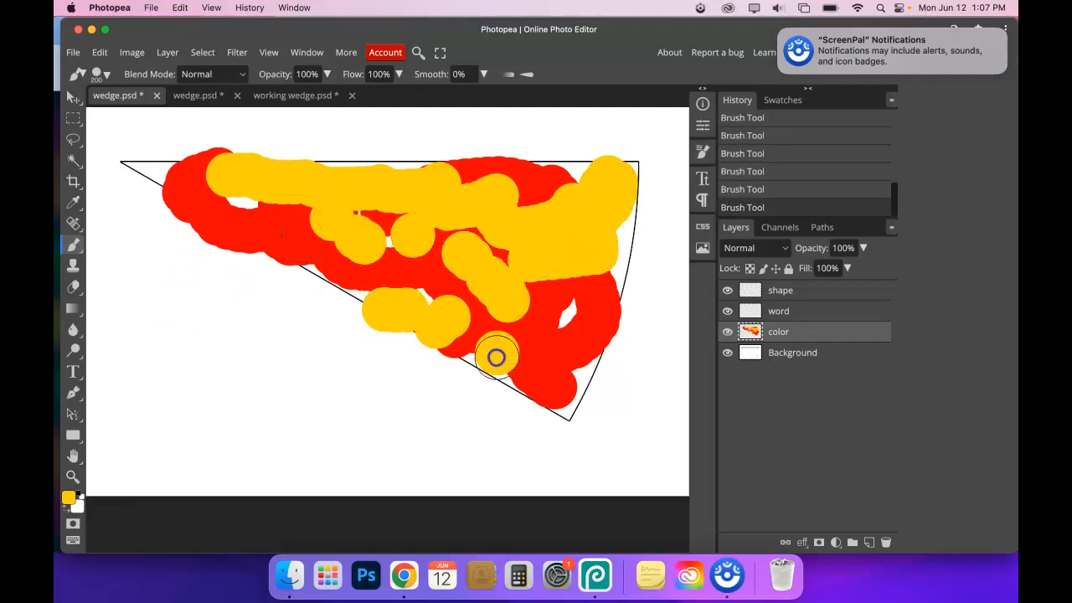
{"action": "left_click_drag", "start_coordinate": [540, 376], "coordinate": [572, 369]}
{"action": "left_click", "coordinate": [578, 324]}
{"action": "left_click_drag", "start_coordinate": [615, 284], "coordinate": [634, 275]}
{"action": "left_click", "coordinate": [650, 223]}
{"action": "mouse_move", "coordinate": [626, 198]}
{"action": "left_mouse_down"}
{"action": "mouse_move", "coordinate": [592, 165]}
{"action": "mouse_move", "coordinate": [477, 168]}
{"action": "left_mouse_up"}
{"action": "left_click", "coordinate": [356, 165]}
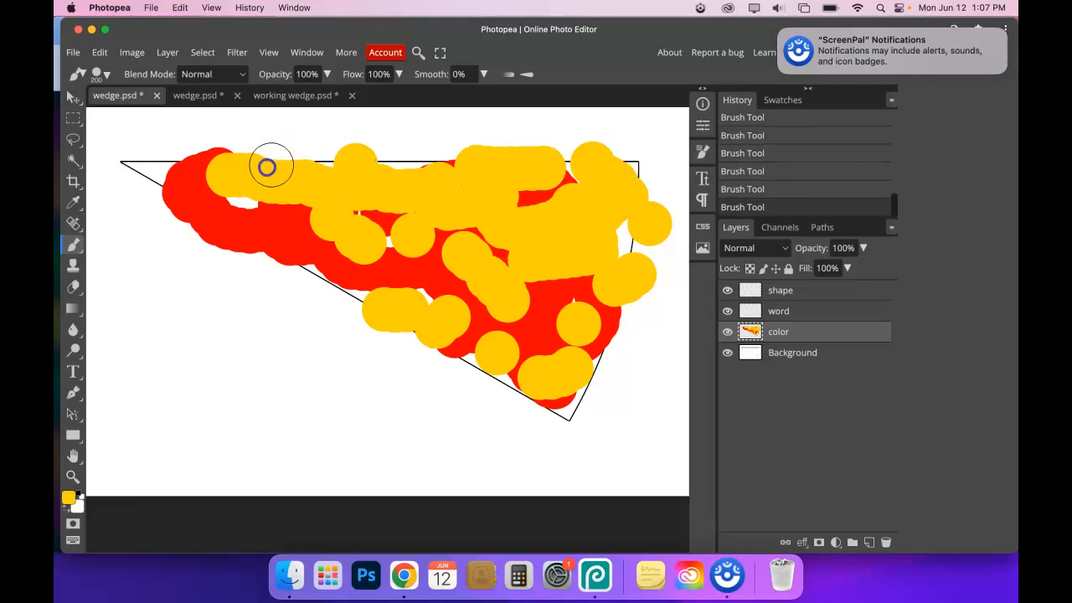
{"action": "left_click_drag", "start_coordinate": [270, 165], "coordinate": [216, 169]}
{"action": "left_click", "coordinate": [181, 172]}
{"action": "left_click", "coordinate": [131, 168]}
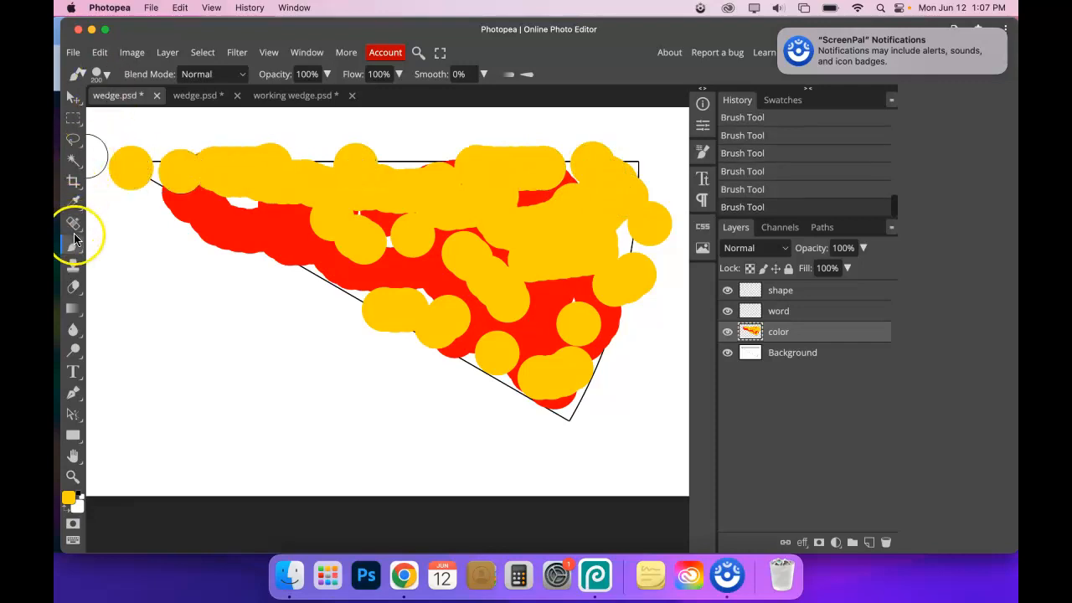
- Blend the red and yellow paint into swirls across the wedge with the Smudge Tool at 50% strength
{"action": "left_click", "coordinate": [73, 329]}
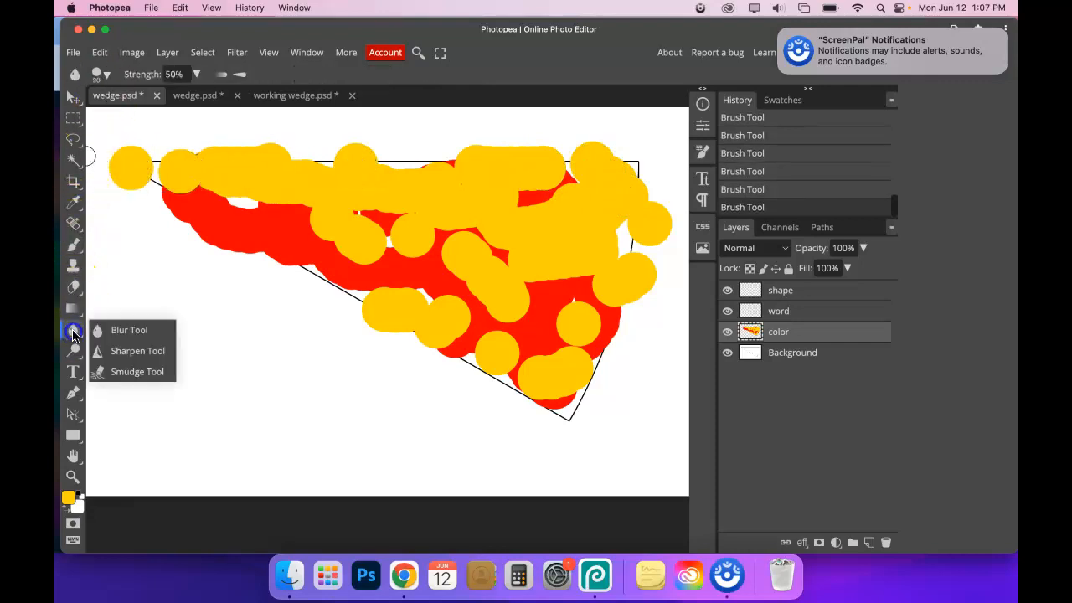
{"action": "left_click", "coordinate": [121, 371]}
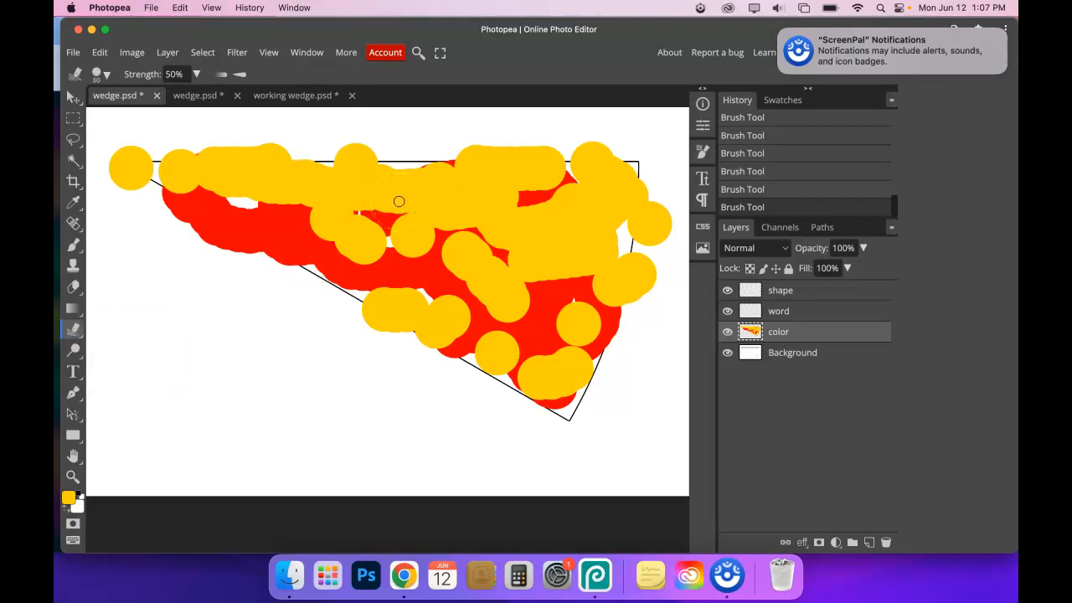
{"action": "mouse_move", "coordinate": [381, 211]}
{"action": "left_mouse_down"}
{"action": "mouse_move", "coordinate": [325, 197]}
{"action": "mouse_move", "coordinate": [292, 217]}
{"action": "mouse_move", "coordinate": [302, 212]}
{"action": "mouse_move", "coordinate": [227, 192]}
{"action": "left_mouse_up"}
{"action": "mouse_move", "coordinate": [168, 144]}
{"action": "left_mouse_down"}
{"action": "mouse_move", "coordinate": [138, 140]}
{"action": "mouse_move", "coordinate": [120, 166]}
{"action": "mouse_move", "coordinate": [195, 189]}
{"action": "mouse_move", "coordinate": [121, 167]}
{"action": "mouse_move", "coordinate": [152, 167]}
{"action": "mouse_move", "coordinate": [111, 148]}
{"action": "mouse_move", "coordinate": [166, 165]}
{"action": "mouse_move", "coordinate": [117, 161]}
{"action": "left_mouse_up"}
{"action": "mouse_move", "coordinate": [319, 151]}
{"action": "left_mouse_down"}
{"action": "mouse_move", "coordinate": [348, 179]}
{"action": "mouse_move", "coordinate": [390, 149]}
{"action": "left_mouse_up"}
{"action": "mouse_move", "coordinate": [580, 174]}
{"action": "left_mouse_down"}
{"action": "mouse_move", "coordinate": [605, 182]}
{"action": "mouse_move", "coordinate": [628, 165]}
{"action": "mouse_move", "coordinate": [604, 203]}
{"action": "mouse_move", "coordinate": [663, 187]}
{"action": "mouse_move", "coordinate": [662, 224]}
{"action": "mouse_move", "coordinate": [625, 236]}
{"action": "mouse_move", "coordinate": [643, 253]}
{"action": "mouse_move", "coordinate": [643, 280]}
{"action": "mouse_move", "coordinate": [606, 313]}
{"action": "mouse_move", "coordinate": [581, 283]}
{"action": "mouse_move", "coordinate": [591, 357]}
{"action": "mouse_move", "coordinate": [568, 306]}
{"action": "mouse_move", "coordinate": [567, 383]}
{"action": "mouse_move", "coordinate": [554, 425]}
{"action": "mouse_move", "coordinate": [546, 389]}
{"action": "mouse_move", "coordinate": [567, 421]}
{"action": "mouse_move", "coordinate": [551, 373]}
{"action": "mouse_move", "coordinate": [572, 398]}
{"action": "mouse_move", "coordinate": [602, 384]}
{"action": "mouse_move", "coordinate": [606, 355]}
{"action": "mouse_move", "coordinate": [531, 360]}
{"action": "mouse_move", "coordinate": [510, 371]}
{"action": "mouse_move", "coordinate": [507, 387]}
{"action": "mouse_move", "coordinate": [476, 345]}
{"action": "mouse_move", "coordinate": [434, 367]}
{"action": "mouse_move", "coordinate": [434, 275]}
{"action": "mouse_move", "coordinate": [404, 277]}
{"action": "mouse_move", "coordinate": [394, 301]}
{"action": "mouse_move", "coordinate": [364, 300]}
{"action": "mouse_move", "coordinate": [296, 270]}
{"action": "mouse_move", "coordinate": [420, 232]}
{"action": "mouse_move", "coordinate": [383, 253]}
{"action": "mouse_move", "coordinate": [440, 279]}
{"action": "mouse_move", "coordinate": [419, 253]}
{"action": "mouse_move", "coordinate": [498, 260]}
{"action": "mouse_move", "coordinate": [555, 301]}
{"action": "mouse_move", "coordinate": [559, 333]}
{"action": "mouse_move", "coordinate": [576, 341]}
{"action": "mouse_move", "coordinate": [555, 190]}
{"action": "mouse_move", "coordinate": [526, 196]}
{"action": "mouse_move", "coordinate": [462, 182]}
{"action": "left_mouse_up"}
{"action": "mouse_move", "coordinate": [319, 168]}
{"action": "left_mouse_down"}
{"action": "mouse_move", "coordinate": [278, 203]}
{"action": "mouse_move", "coordinate": [274, 225]}
{"action": "mouse_move", "coordinate": [319, 205]}
{"action": "mouse_move", "coordinate": [281, 292]}
{"action": "mouse_move", "coordinate": [246, 176]}
{"action": "mouse_move", "coordinate": [262, 196]}
{"action": "left_mouse_up"}
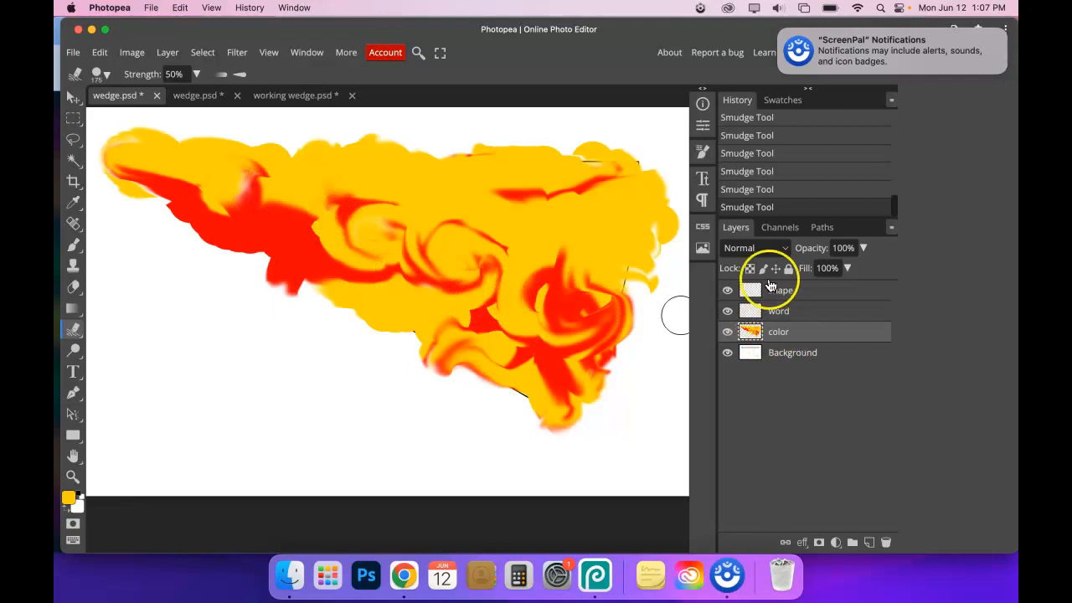
- Select the word layer and set up a brush of size 60 in teal (0ee3c3)
{"action": "left_click", "coordinate": [803, 312]}
{"action": "left_click_drag", "start_coordinate": [305, 389], "coordinate": [124, 478]}
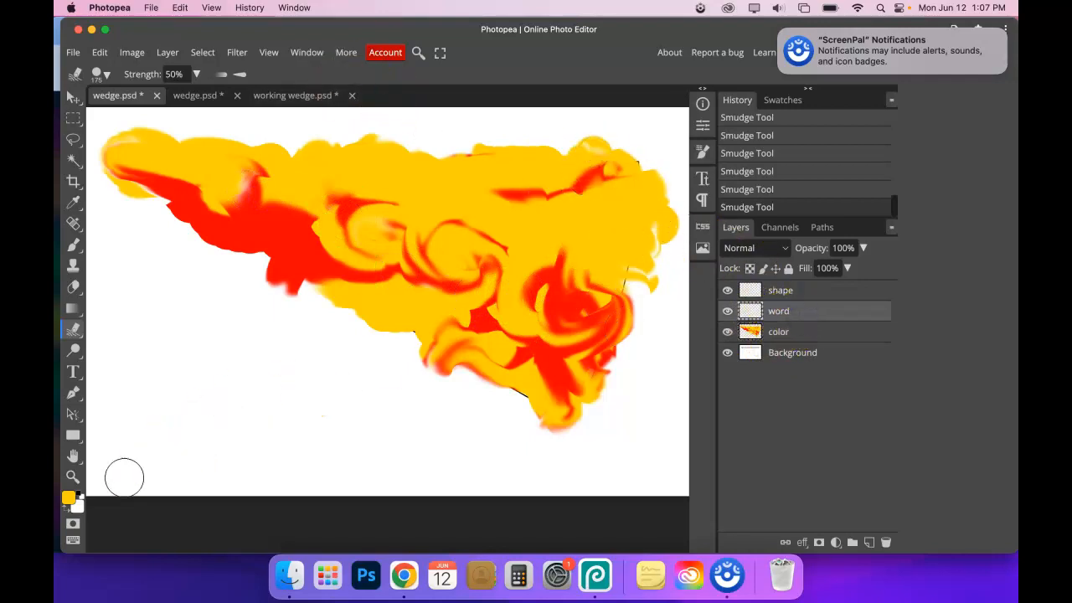
{"action": "left_click", "coordinate": [66, 498]}
{"action": "left_click_drag", "start_coordinate": [323, 180], "coordinate": [335, 264]}
{"action": "left_click", "coordinate": [337, 270]}
{"action": "left_click", "coordinate": [429, 177]}
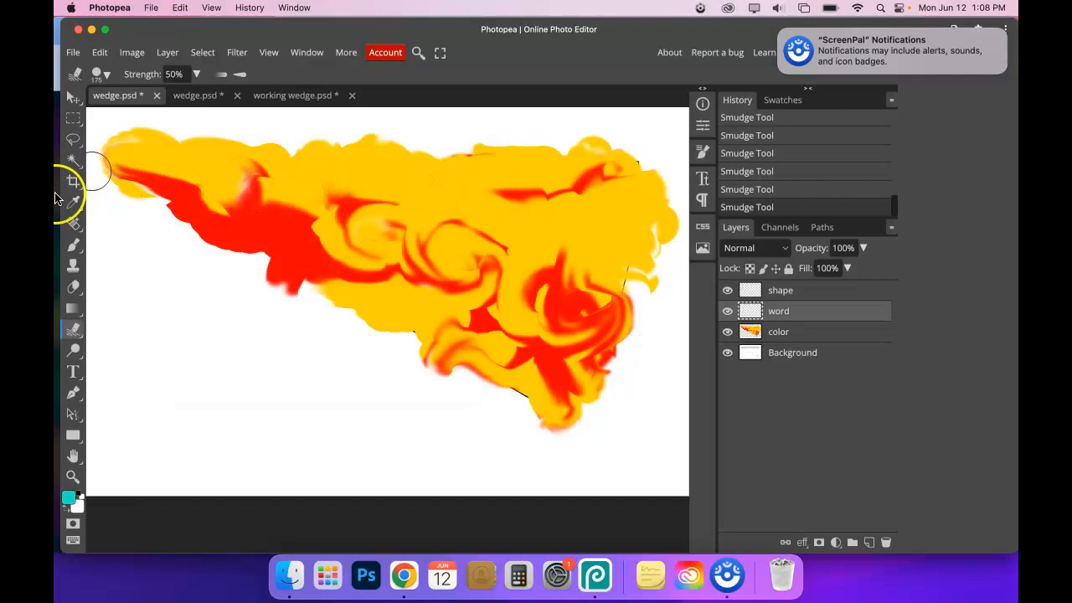
{"action": "left_click", "coordinate": [67, 248]}
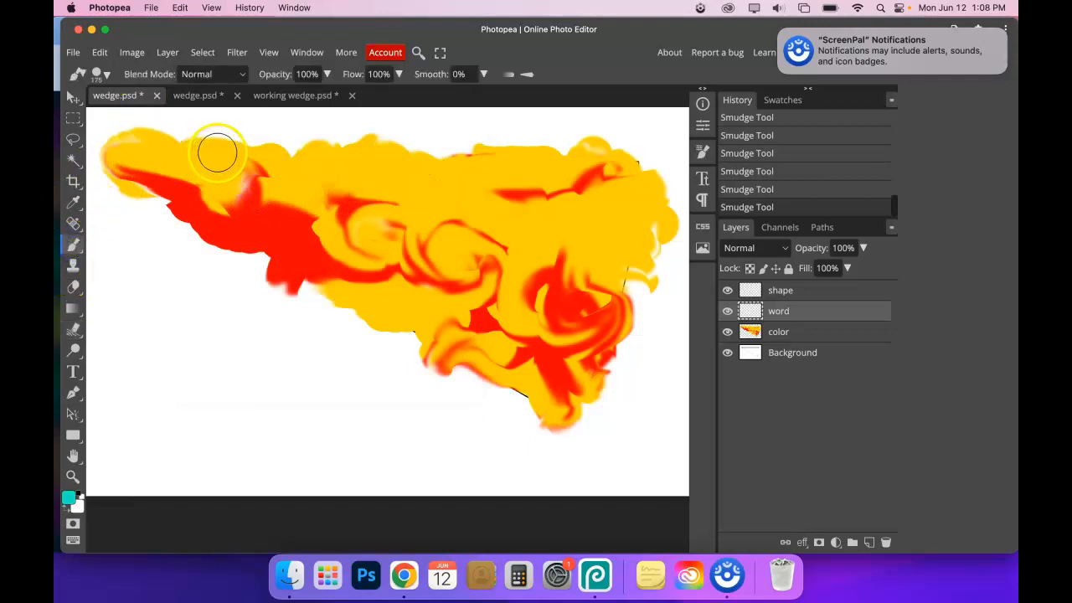
{"action": "left_click_drag", "start_coordinate": [240, 182], "coordinate": [222, 210]}
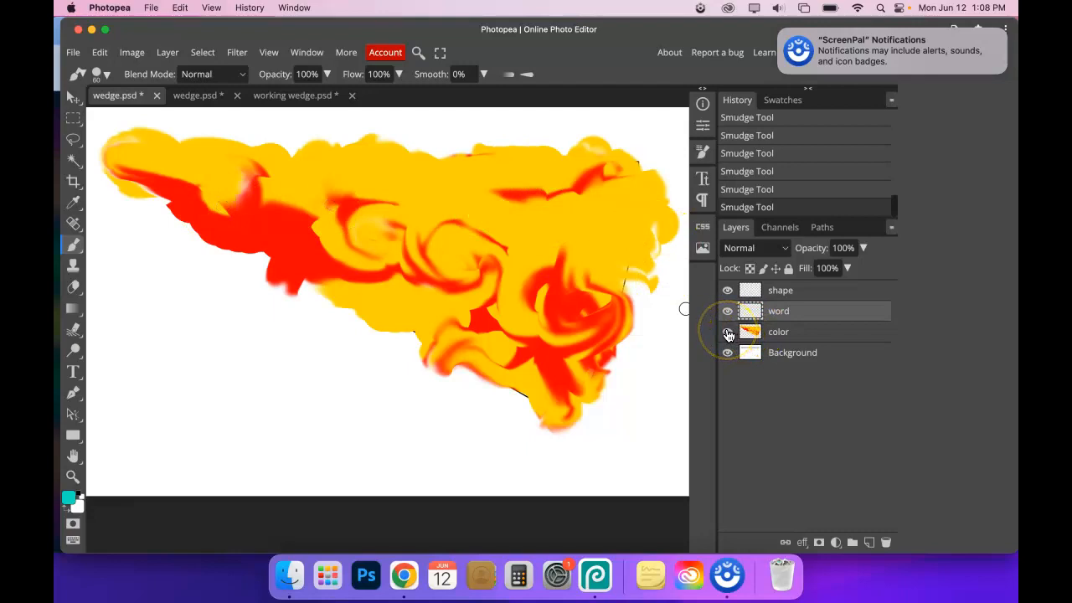
- Hide the color layer and hand-letter the word ART in teal inside the wedge outline on the word layer
{"action": "left_click", "coordinate": [727, 335]}
{"action": "left_click_drag", "start_coordinate": [177, 202], "coordinate": [183, 201]}
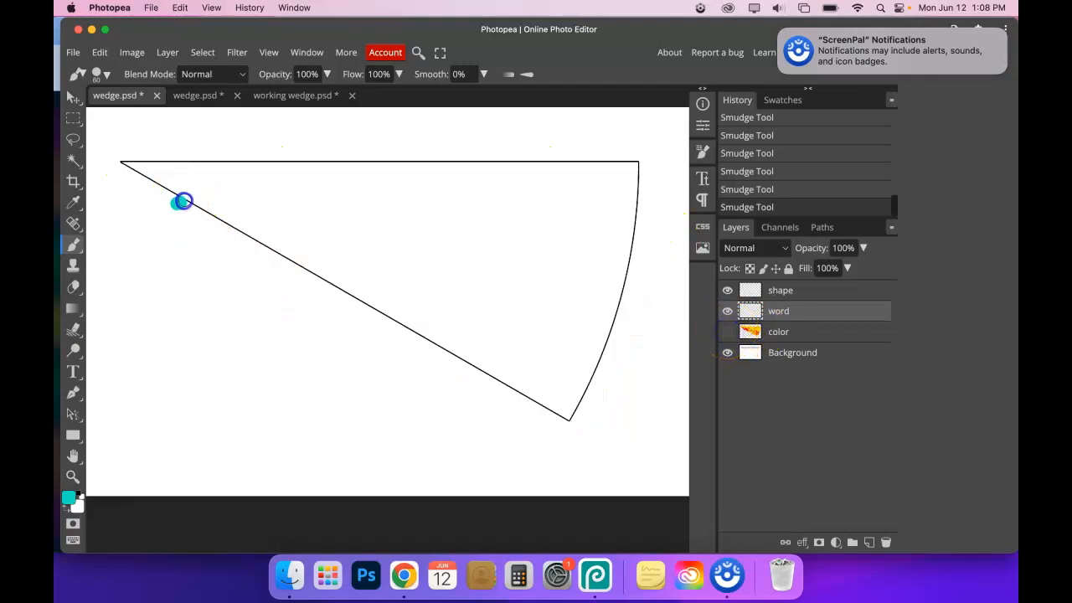
{"action": "left_click_drag", "start_coordinate": [277, 182], "coordinate": [268, 266]}
{"action": "left_click_drag", "start_coordinate": [222, 186], "coordinate": [261, 201]}
{"action": "left_click_drag", "start_coordinate": [323, 160], "coordinate": [319, 214]}
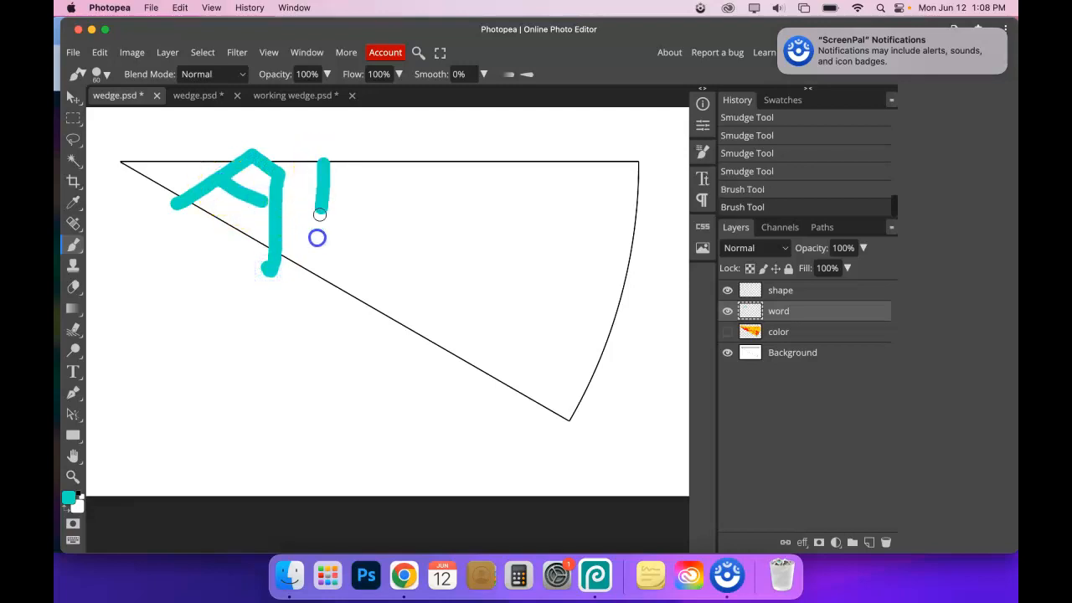
{"action": "left_click_drag", "start_coordinate": [312, 273], "coordinate": [313, 273]}
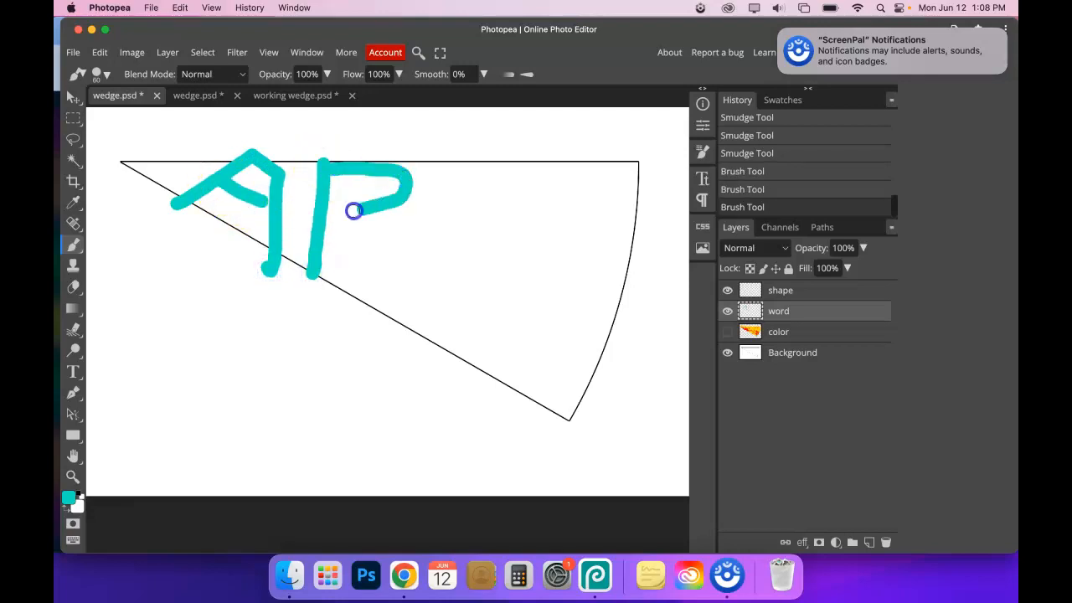
{"action": "left_click_drag", "start_coordinate": [361, 243], "coordinate": [383, 329]}
{"action": "left_click_drag", "start_coordinate": [432, 164], "coordinate": [479, 163]}
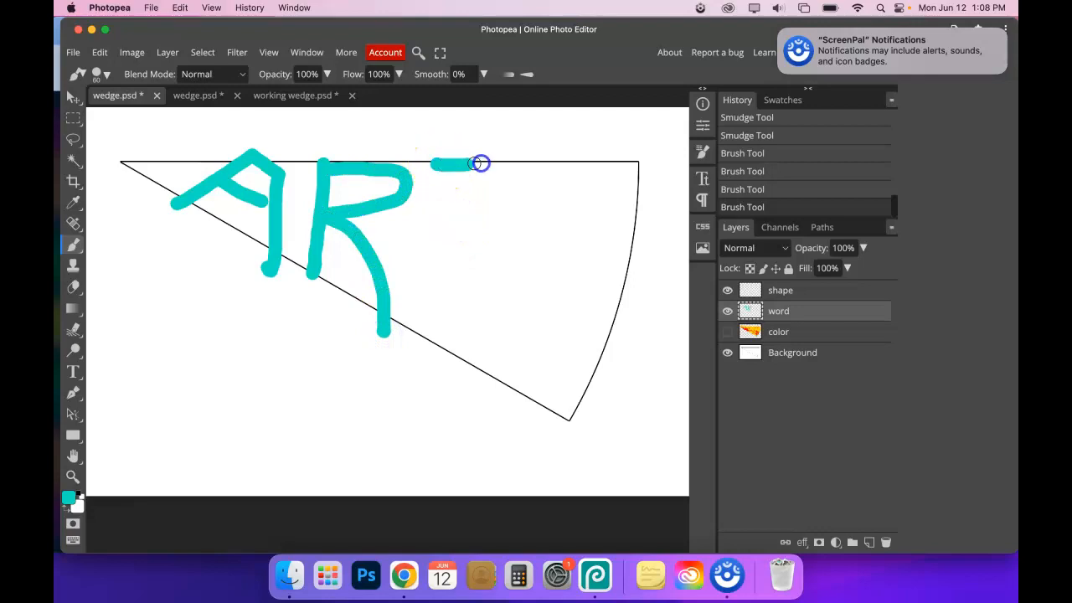
{"action": "left_click_drag", "start_coordinate": [588, 170], "coordinate": [588, 170]}
{"action": "left_click_drag", "start_coordinate": [512, 164], "coordinate": [481, 374]}
- Paint a looping squiggle below the wedge and thicken the strokes of the letters A, R and T
{"action": "mouse_move", "coordinate": [368, 358]}
{"action": "left_mouse_down"}
{"action": "mouse_move", "coordinate": [183, 340]}
{"action": "mouse_move", "coordinate": [212, 354]}
{"action": "left_mouse_up"}
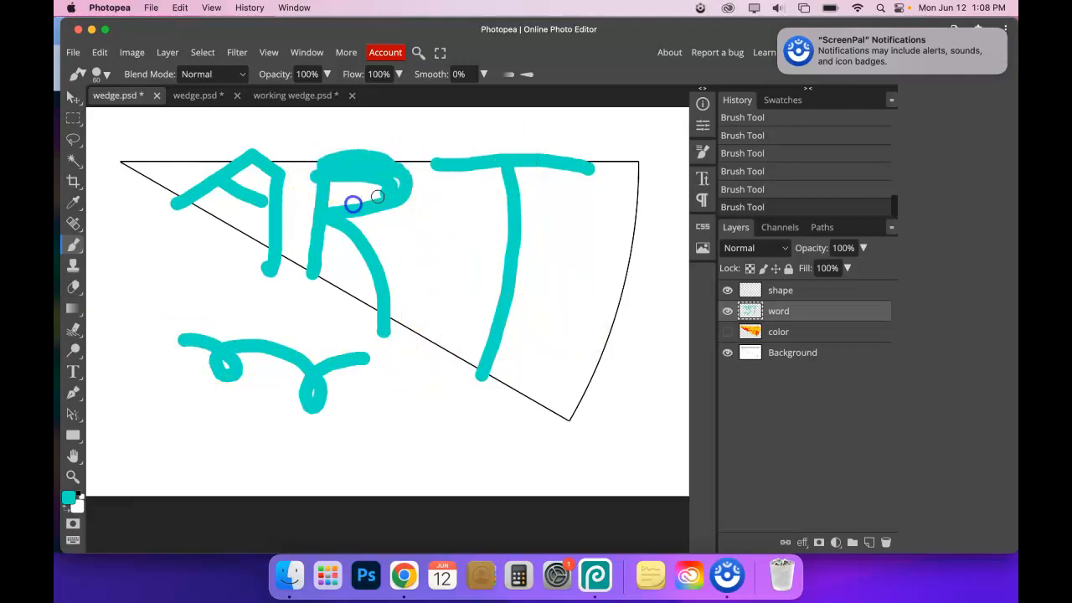
{"action": "left_click_drag", "start_coordinate": [282, 155], "coordinate": [272, 262]}
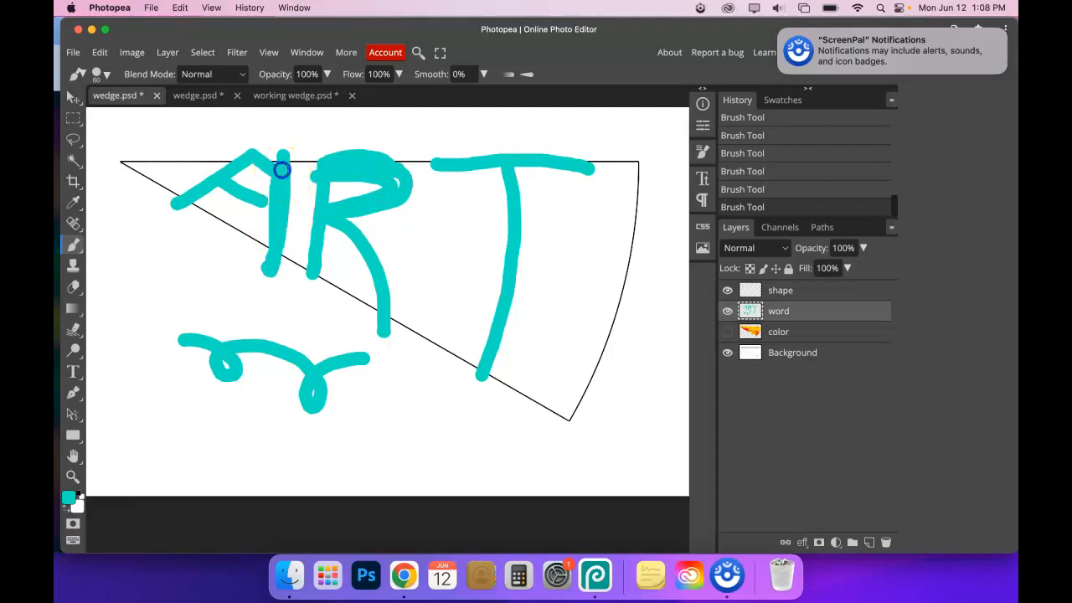
{"action": "mouse_move", "coordinate": [487, 165]}
{"action": "left_mouse_down"}
{"action": "mouse_move", "coordinate": [490, 210]}
{"action": "mouse_move", "coordinate": [461, 337]}
{"action": "mouse_move", "coordinate": [472, 350]}
{"action": "mouse_move", "coordinate": [493, 307]}
{"action": "mouse_move", "coordinate": [479, 341]}
{"action": "mouse_move", "coordinate": [461, 318]}
{"action": "left_mouse_up"}
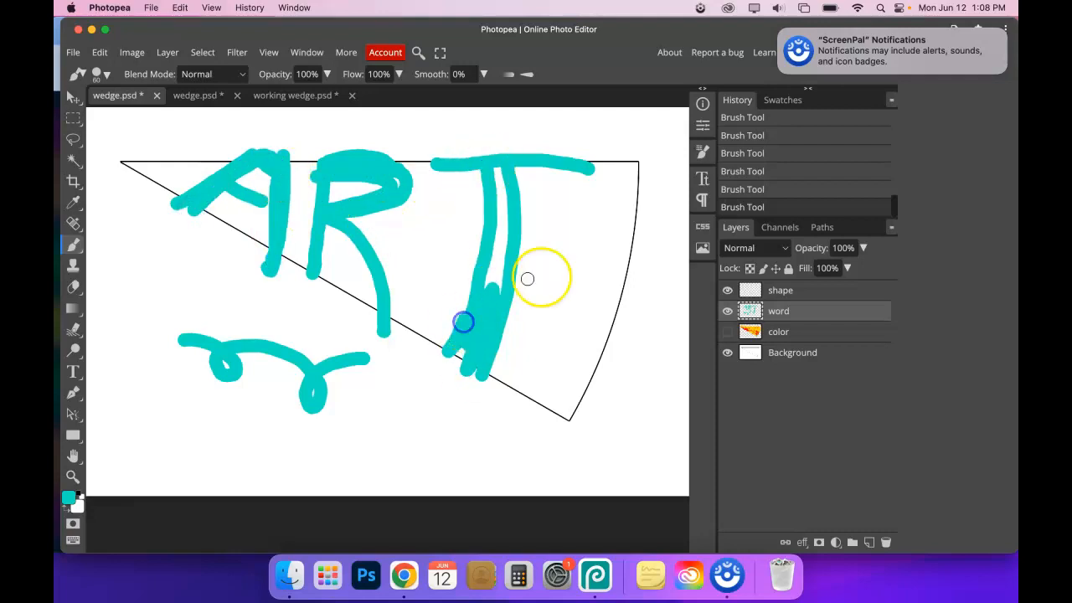
- Make the color layer visible again and select the shape layer for painting
{"action": "left_click", "coordinate": [787, 290]}
{"action": "left_click", "coordinate": [728, 293]}
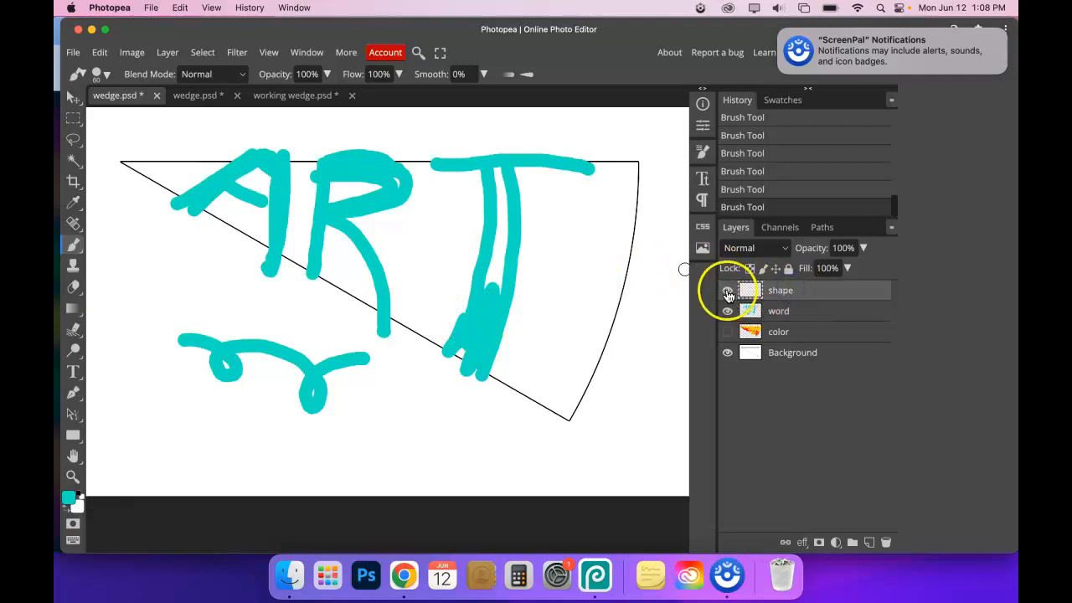
{"action": "left_click", "coordinate": [727, 333]}
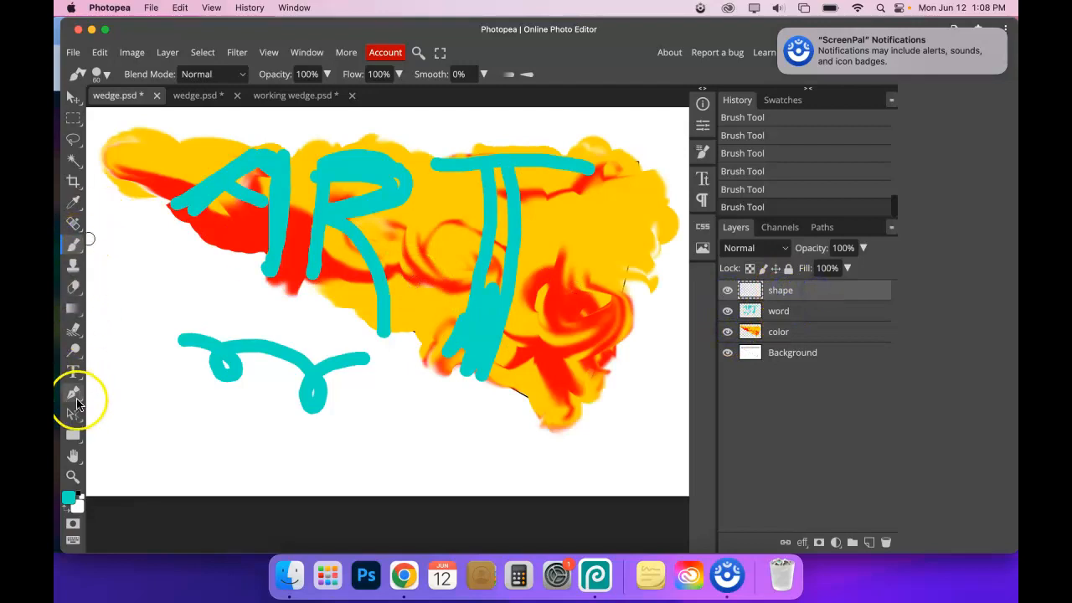
- Set the foreground color to purple (640bd3) and paint a five-armed star beside the letter T on the shape layer
{"action": "left_click", "coordinate": [67, 500]}
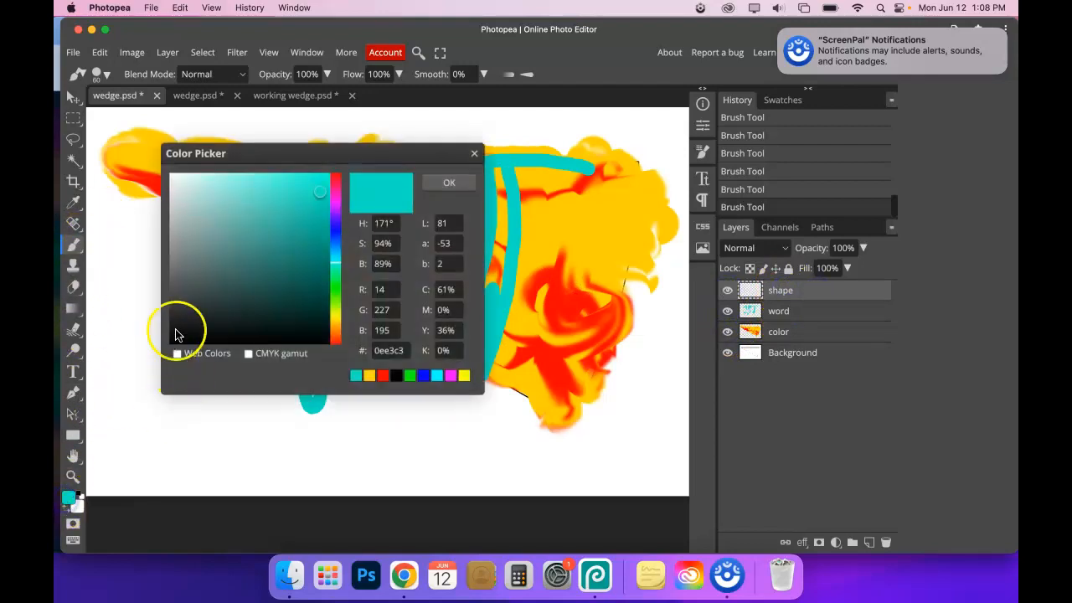
{"action": "left_click", "coordinate": [321, 202]}
{"action": "left_click_drag", "start_coordinate": [335, 261], "coordinate": [335, 221]}
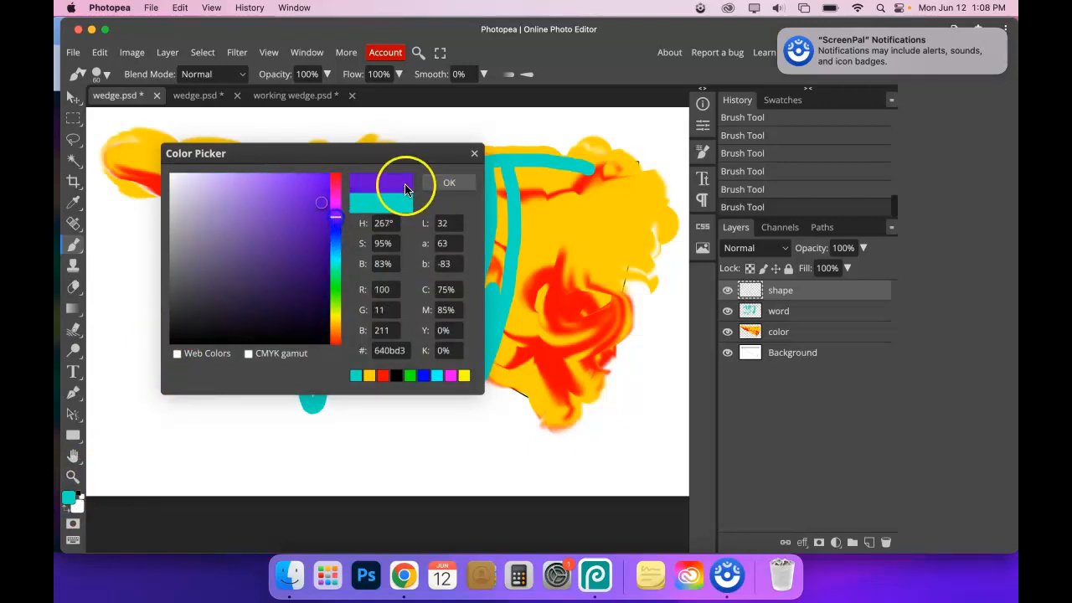
{"action": "left_click", "coordinate": [437, 183]}
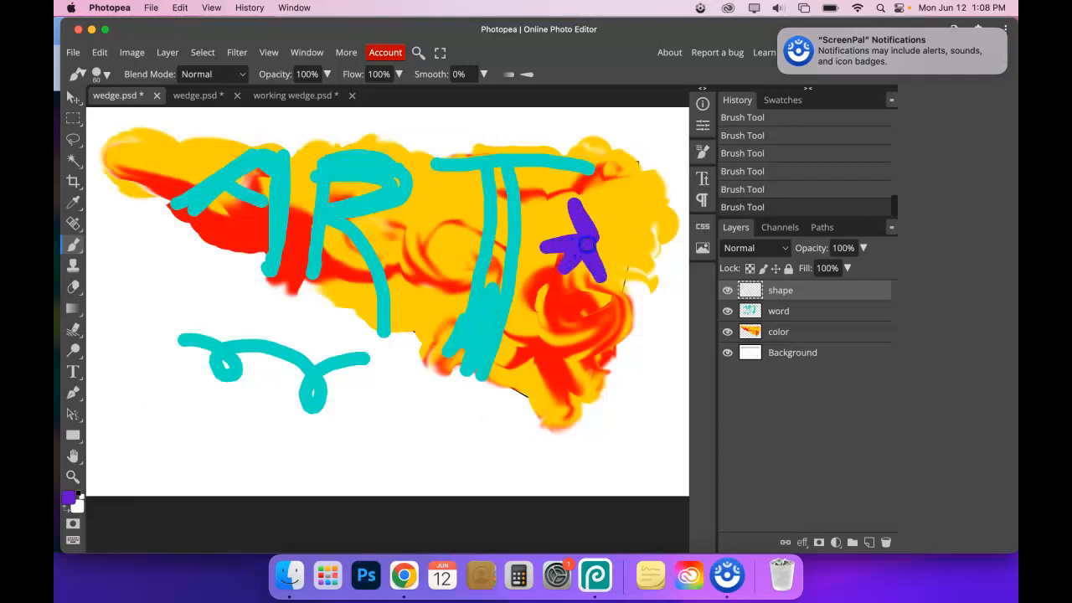
- Hide and reshow the shape layer to examine what it holds
{"action": "double_click", "coordinate": [727, 291]}
{"action": "left_click", "coordinate": [727, 292]}
{"action": "left_click", "coordinate": [728, 292]}
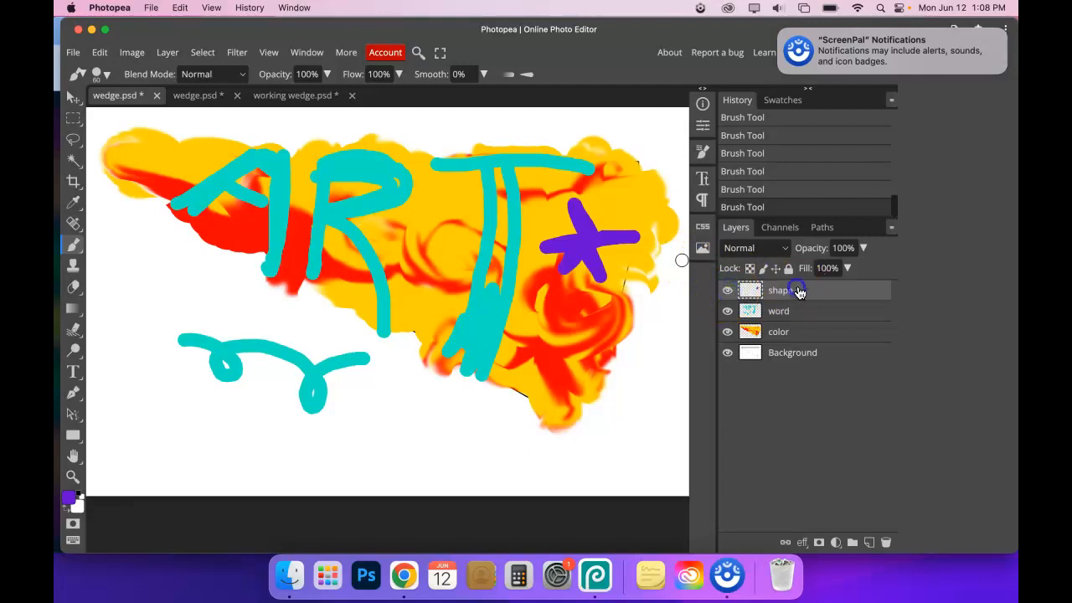
- Duplicate the shape layer three times and move the top copy's star onto the letter R
{"action": "key", "text": "super+j"}
{"action": "key", "text": "super+j"}
{"action": "key", "text": "super+j"}
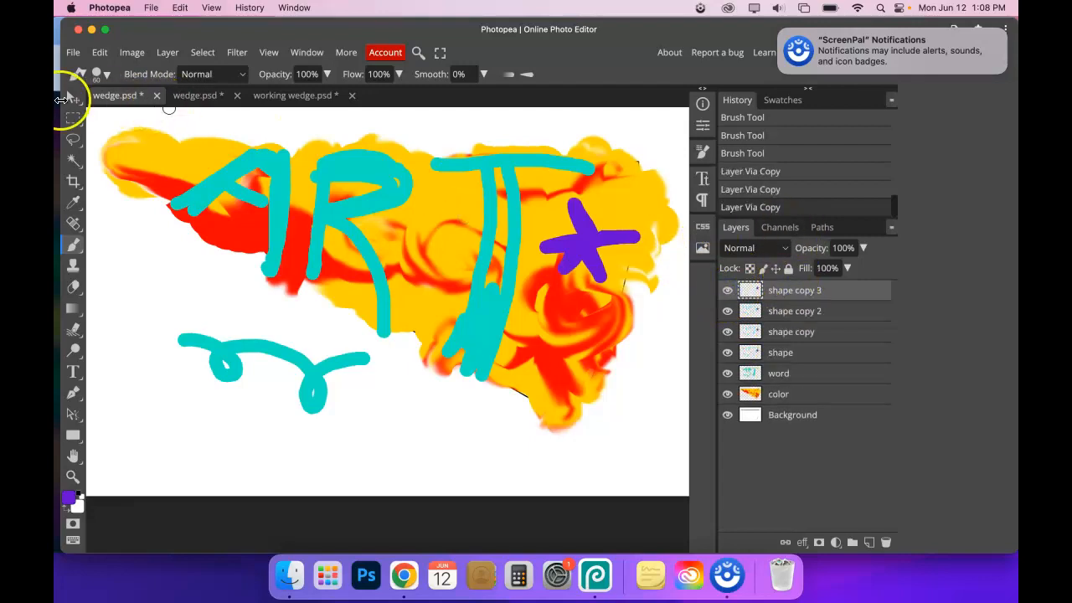
{"action": "left_click", "coordinate": [64, 99]}
{"action": "left_click_drag", "start_coordinate": [628, 208], "coordinate": [422, 212]}
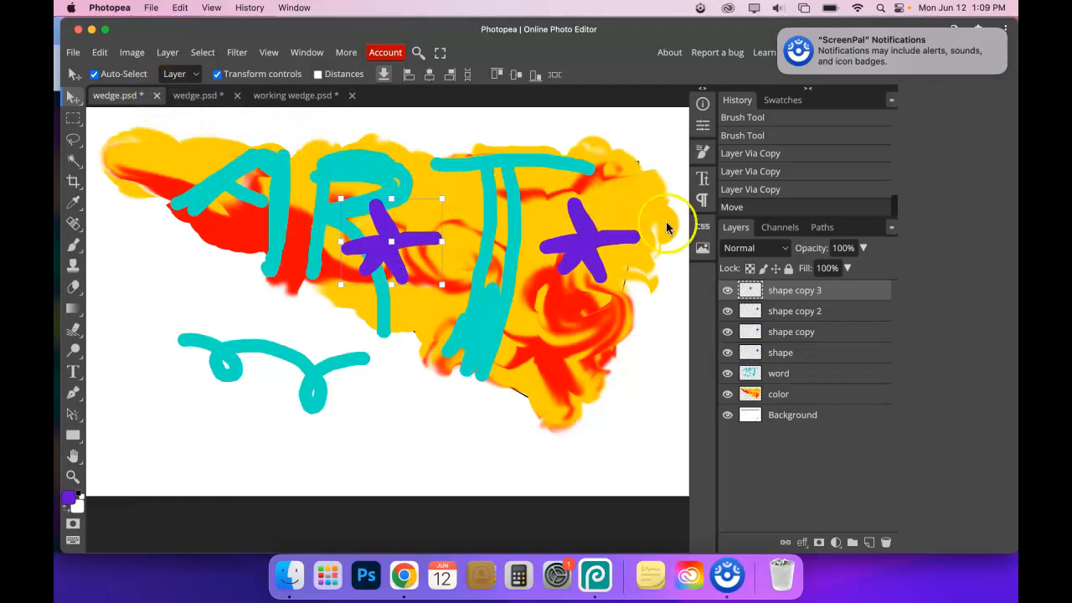
- Close both wedge.psd documents without saving, keeping only working wedge.psd open
{"action": "left_click", "coordinate": [158, 97]}
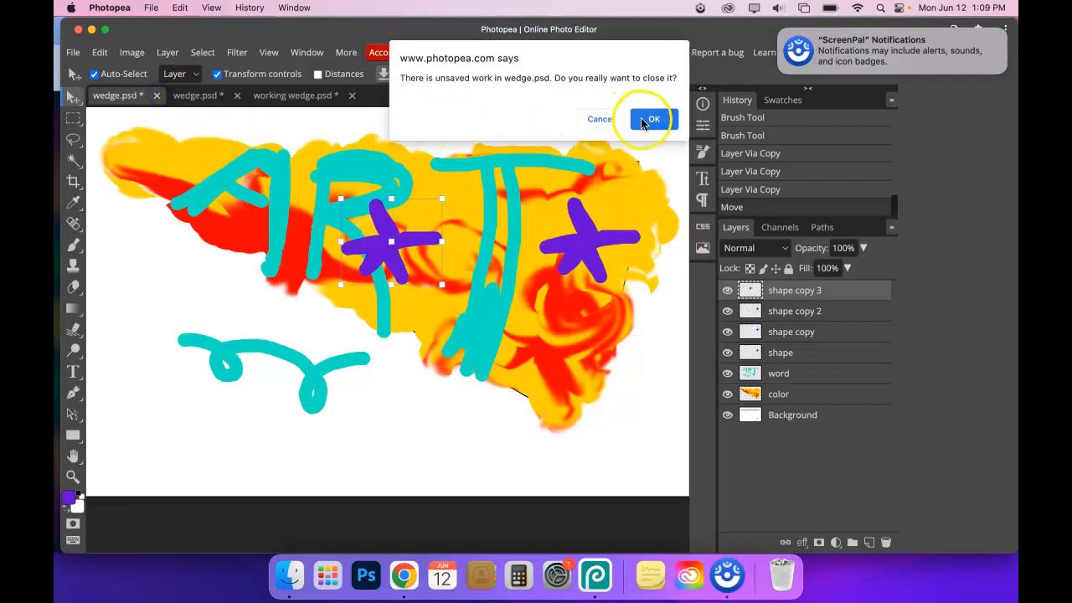
{"action": "left_click", "coordinate": [651, 119]}
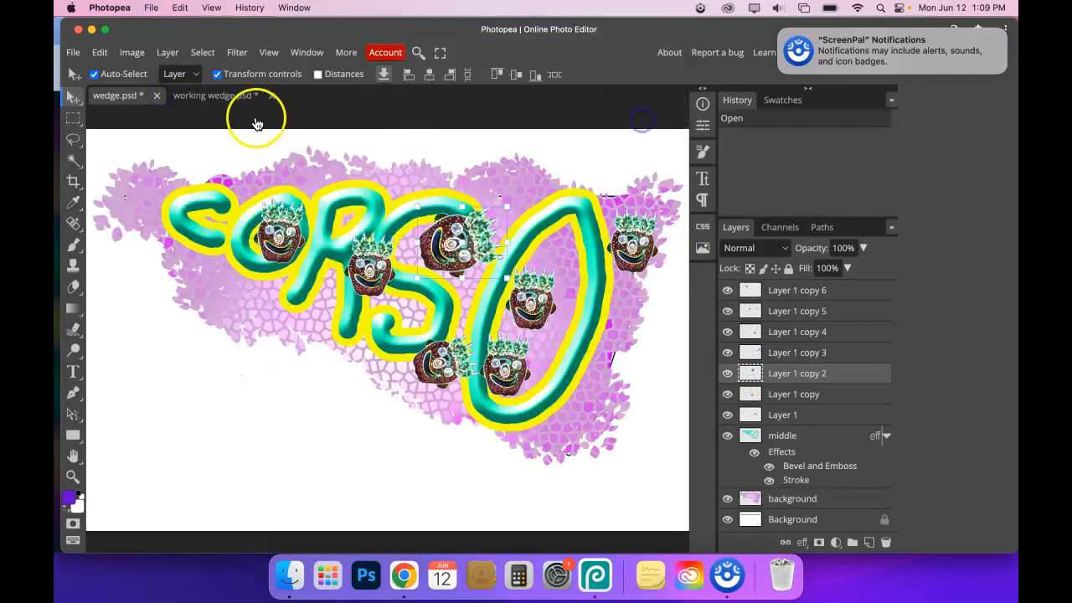
{"action": "left_click", "coordinate": [217, 100]}
{"action": "left_click", "coordinate": [159, 96]}
{"action": "left_click", "coordinate": [640, 120]}
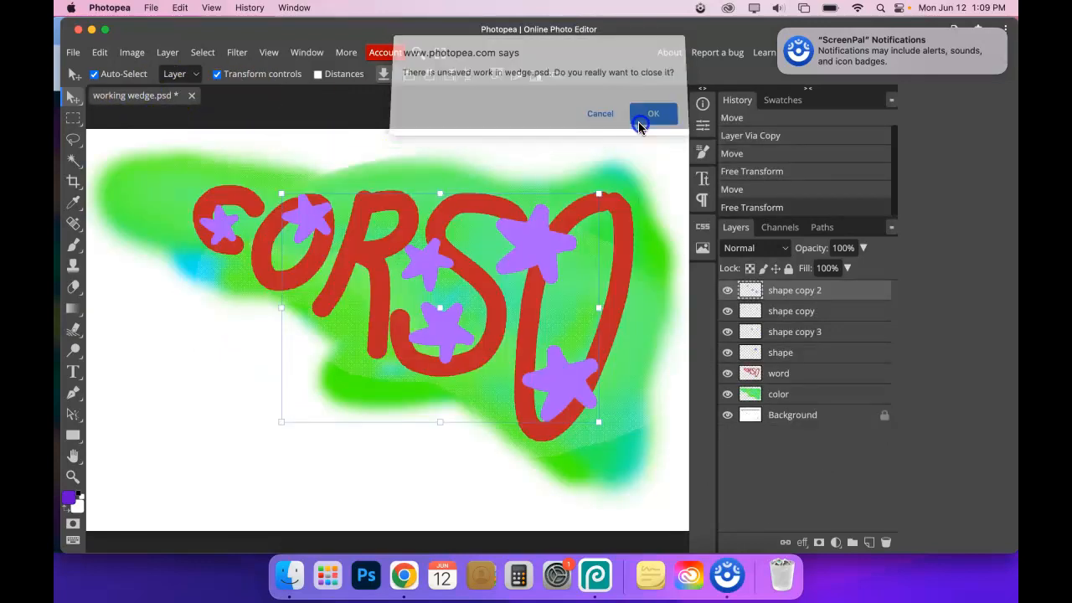
- Enlarge the star on the upper curve of the S and reposition the star near the top of the final O
{"action": "mouse_move", "coordinate": [320, 221]}
{"action": "left_mouse_down"}
{"action": "mouse_move", "coordinate": [320, 238]}
{"action": "mouse_move", "coordinate": [318, 220]}
{"action": "left_mouse_up"}
{"action": "left_click_drag", "start_coordinate": [417, 252], "coordinate": [443, 263]}
{"action": "left_click_drag", "start_coordinate": [557, 259], "coordinate": [595, 249]}
{"action": "left_click", "coordinate": [601, 74]}
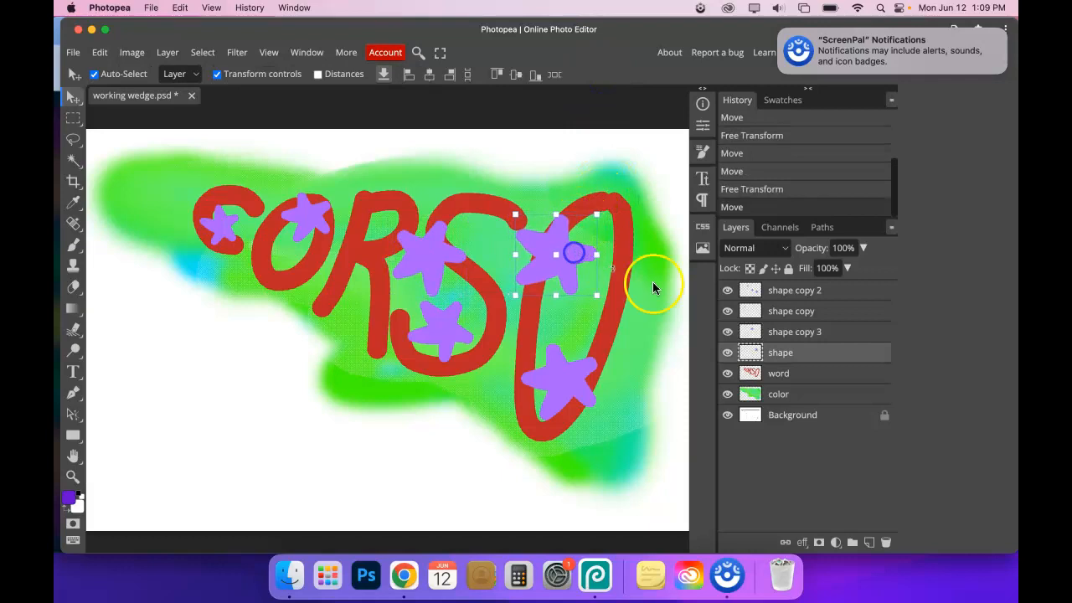
- Merge the three shape copy layers down into the shape layer and shift all the stars slightly together
{"action": "left_click", "coordinate": [787, 290]}
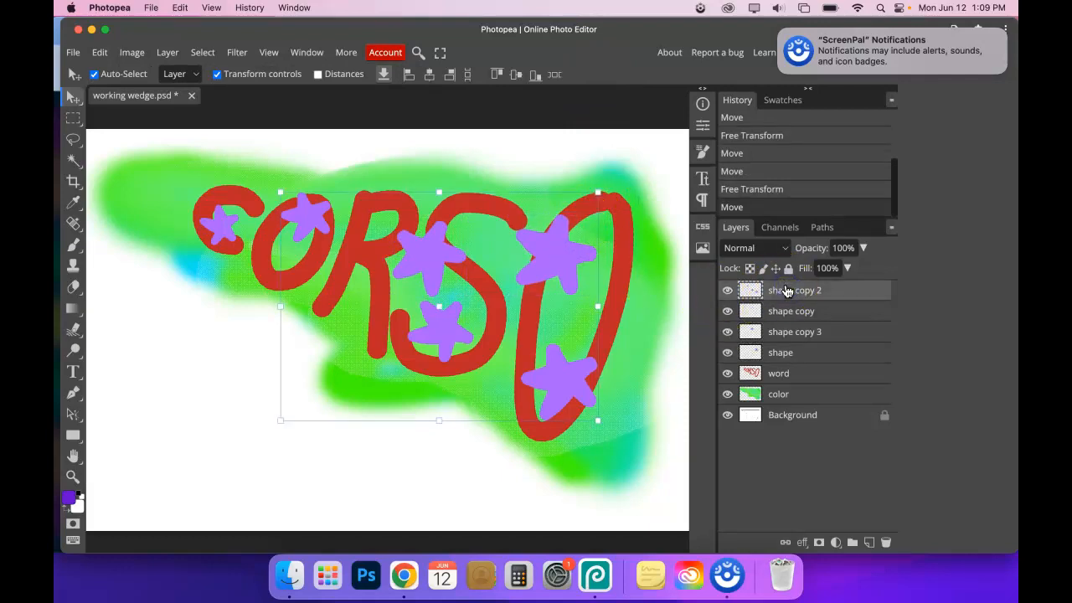
{"action": "key", "text": "super+e"}
{"action": "key", "text": "super+e"}
{"action": "key", "text": "super+e"}
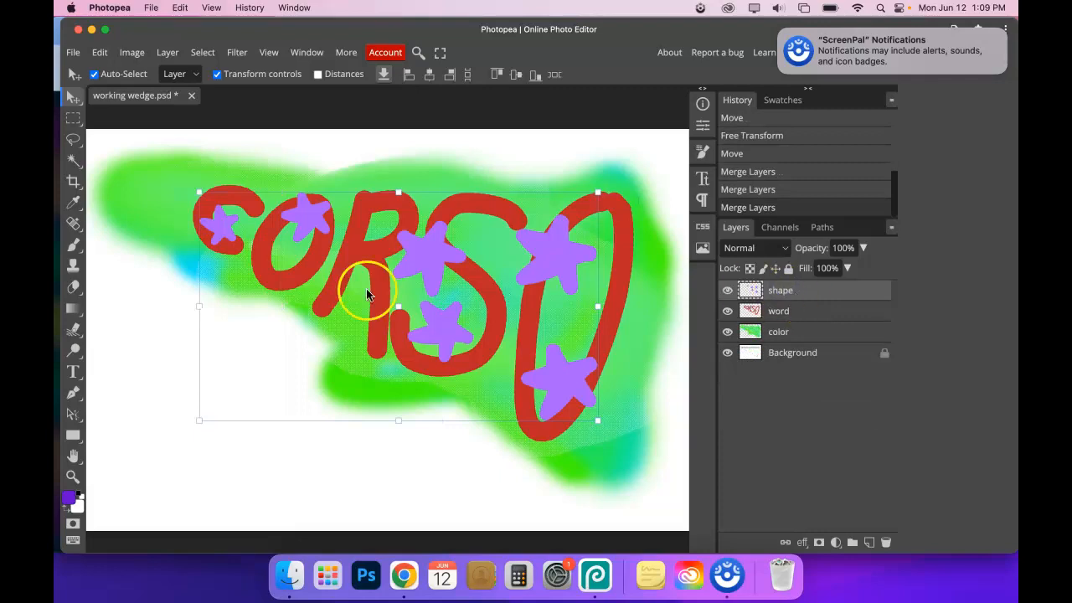
{"action": "mouse_move", "coordinate": [227, 221]}
{"action": "left_mouse_down"}
{"action": "mouse_move", "coordinate": [244, 228]}
{"action": "mouse_move", "coordinate": [222, 221]}
{"action": "left_mouse_up"}
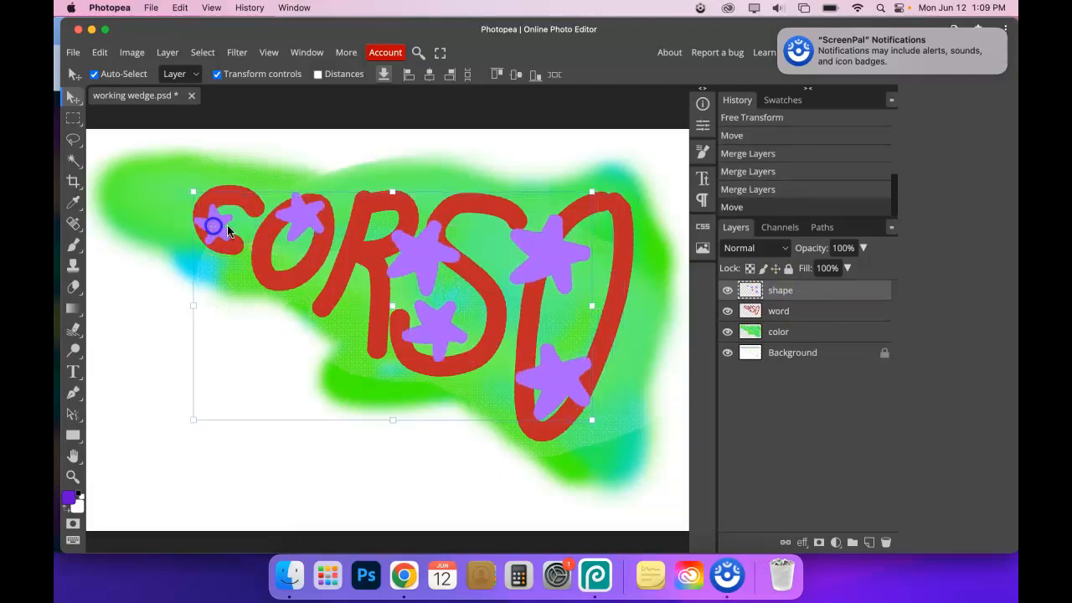
- Hide and reshow the word layer and the color layer to examine what each one holds
{"action": "left_click", "coordinate": [727, 311]}
{"action": "left_click", "coordinate": [727, 311]}
{"action": "left_click", "coordinate": [729, 334]}
{"action": "left_click", "coordinate": [729, 333]}
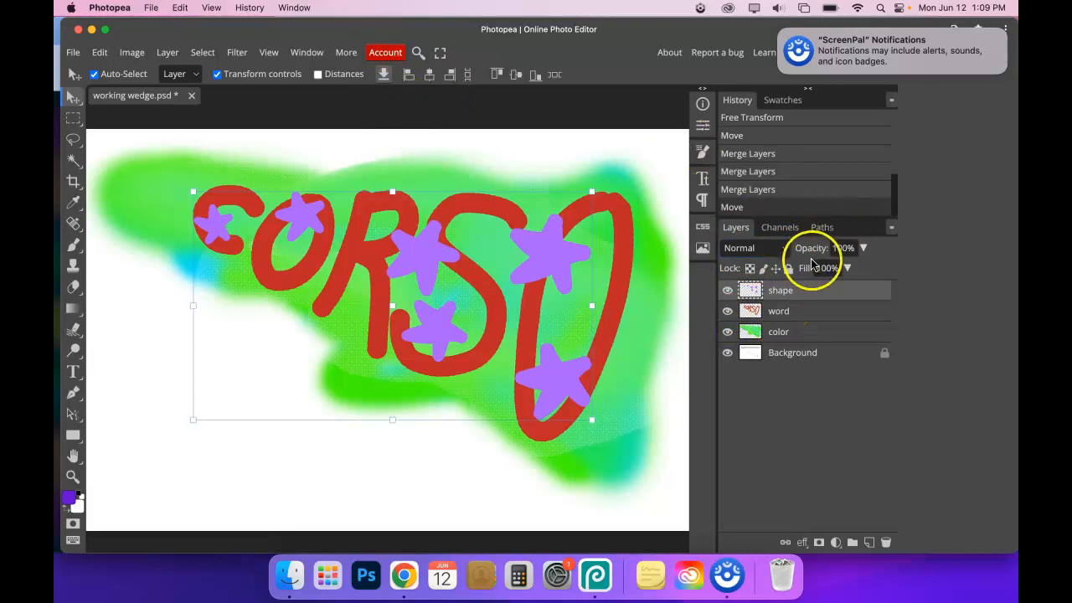
- Hide the word and shape layers and select the color layer for editing
{"action": "left_click", "coordinate": [727, 311]}
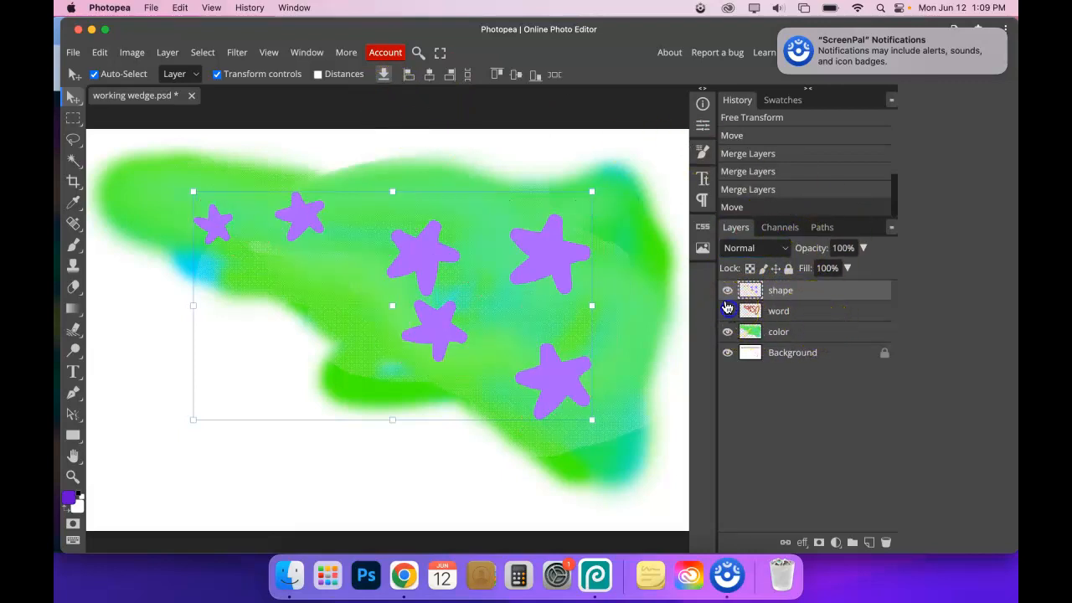
{"action": "left_click", "coordinate": [727, 290]}
{"action": "left_click", "coordinate": [804, 333]}
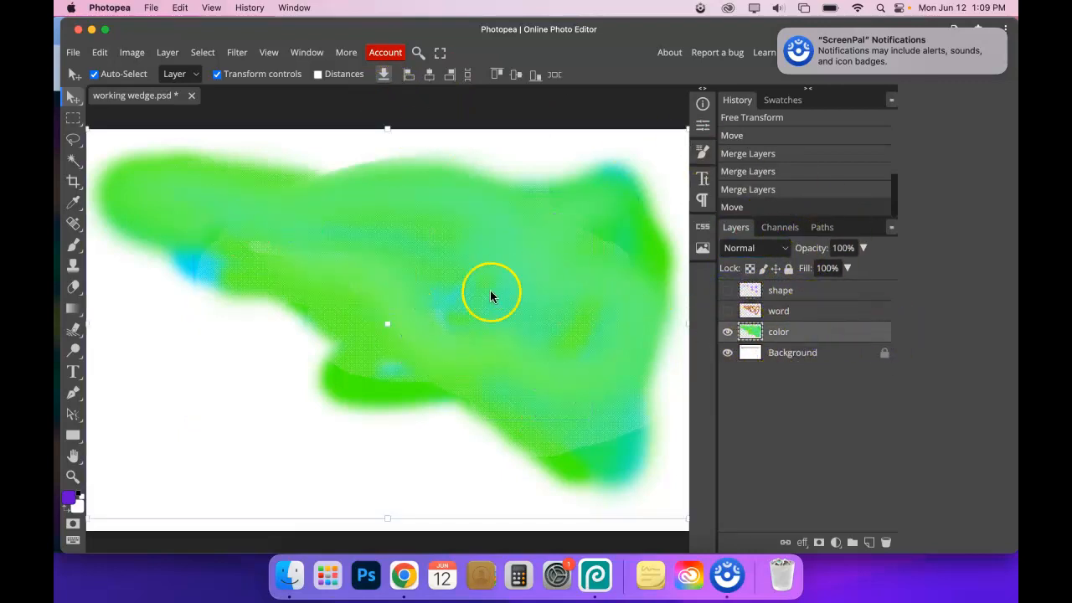
{"action": "left_click", "coordinate": [727, 311]}
{"action": "left_click", "coordinate": [727, 311]}
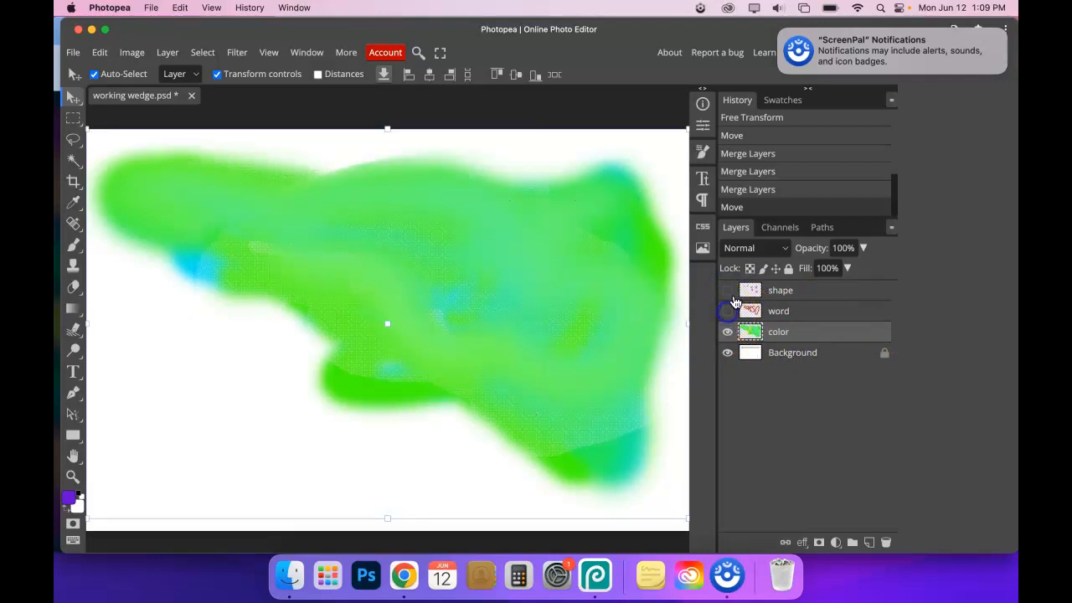
{"action": "left_click", "coordinate": [727, 289]}
{"action": "left_click", "coordinate": [727, 290]}
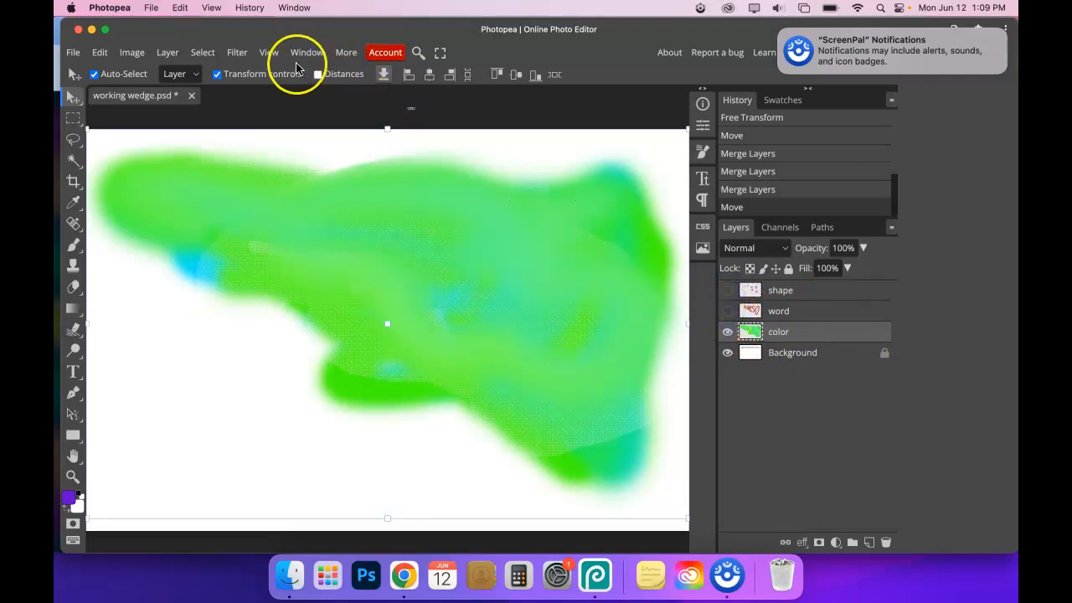
{"action": "left_click", "coordinate": [840, 334]}
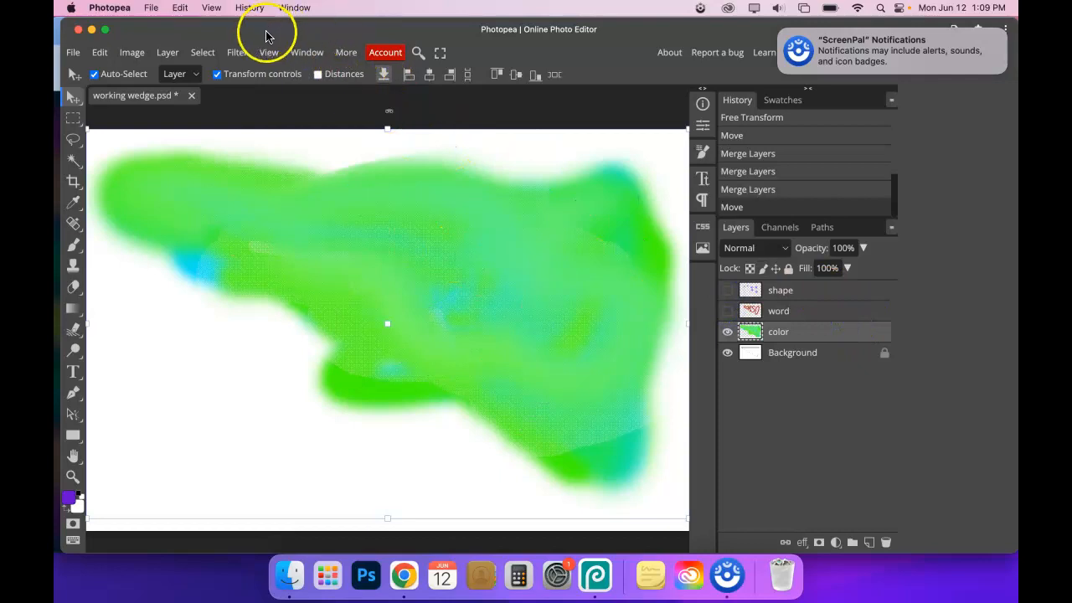
- Open the Filter Gallery for the color layer and preview the Ocean Ripple filter
{"action": "left_click", "coordinate": [237, 52]}
{"action": "left_click", "coordinate": [265, 102]}
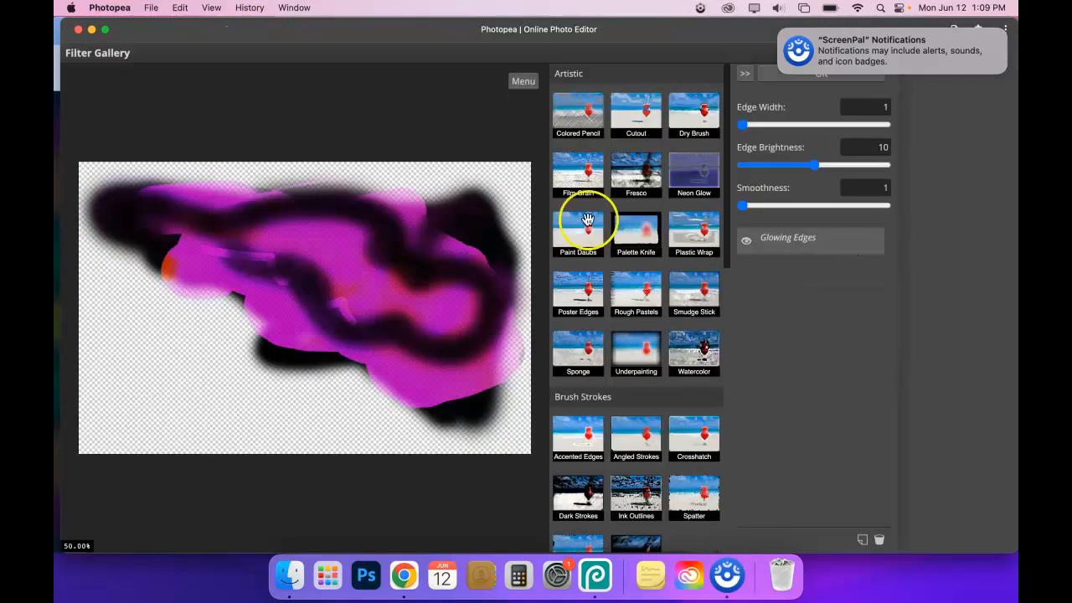
{"action": "scroll", "coordinate": [668, 333], "scroll_direction": "down", "scroll_amount": 2}
{"action": "scroll", "coordinate": [667, 332], "scroll_direction": "down", "scroll_amount": 8}
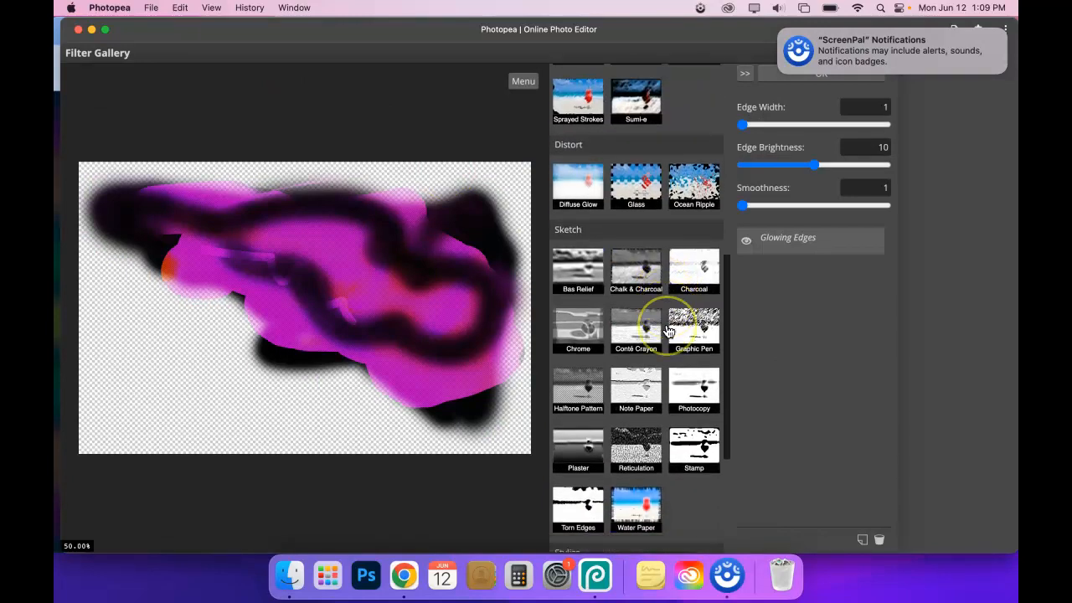
{"action": "scroll", "coordinate": [695, 226], "scroll_direction": "up", "scroll_amount": 2}
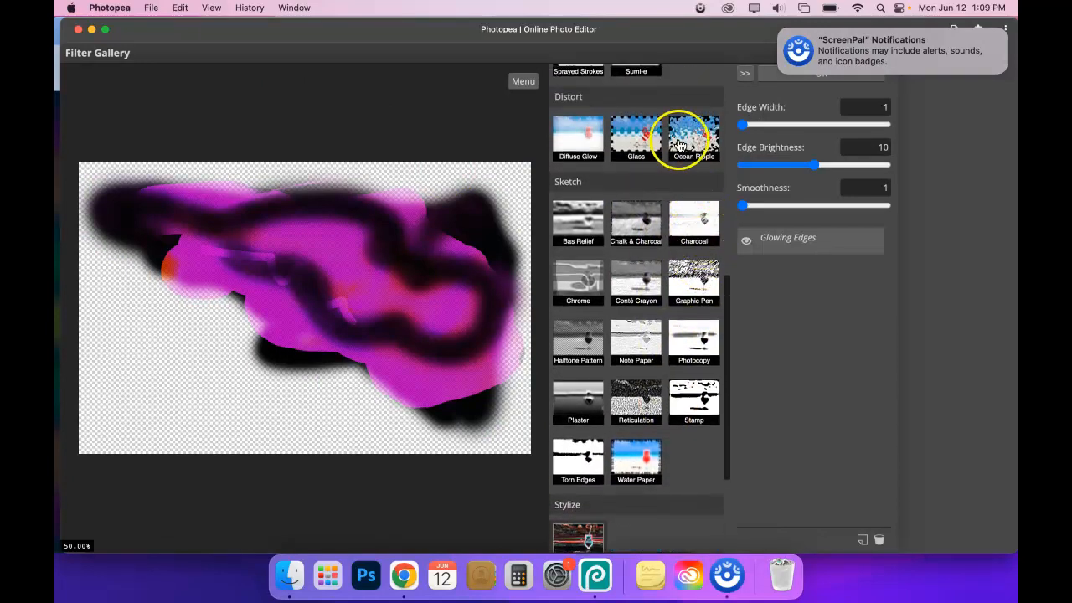
{"action": "left_click", "coordinate": [680, 145]}
{"action": "scroll", "coordinate": [659, 333], "scroll_direction": "down", "scroll_amount": 5}
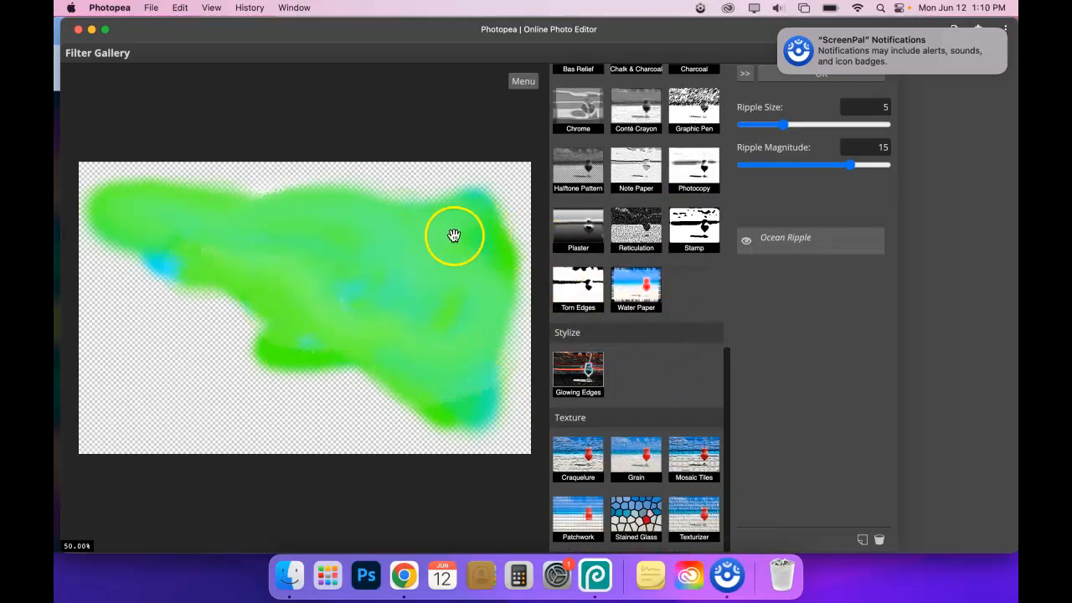
- Apply the Stained Glass filter to the color layer with cell size 15 and border 1
{"action": "left_click", "coordinate": [633, 514]}
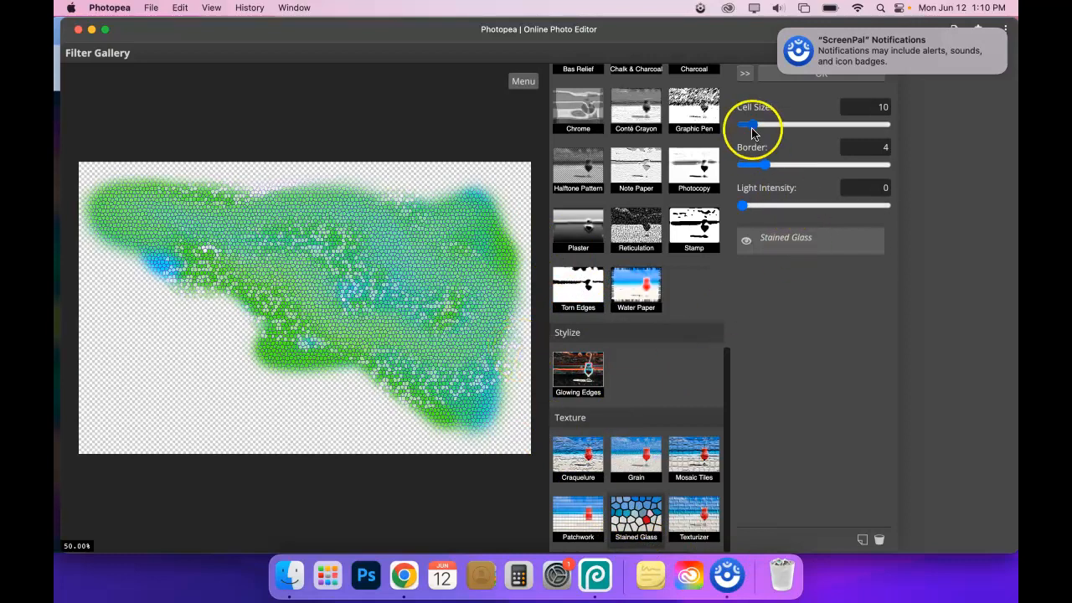
{"action": "left_click_drag", "start_coordinate": [751, 129], "coordinate": [760, 130]}
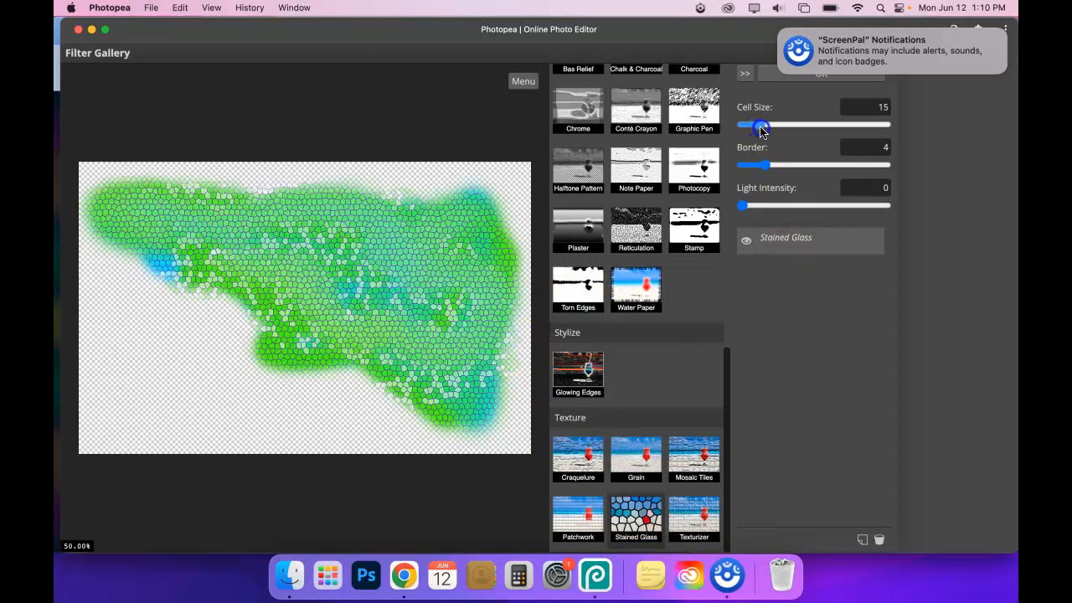
{"action": "left_click_drag", "start_coordinate": [765, 171], "coordinate": [742, 164]}
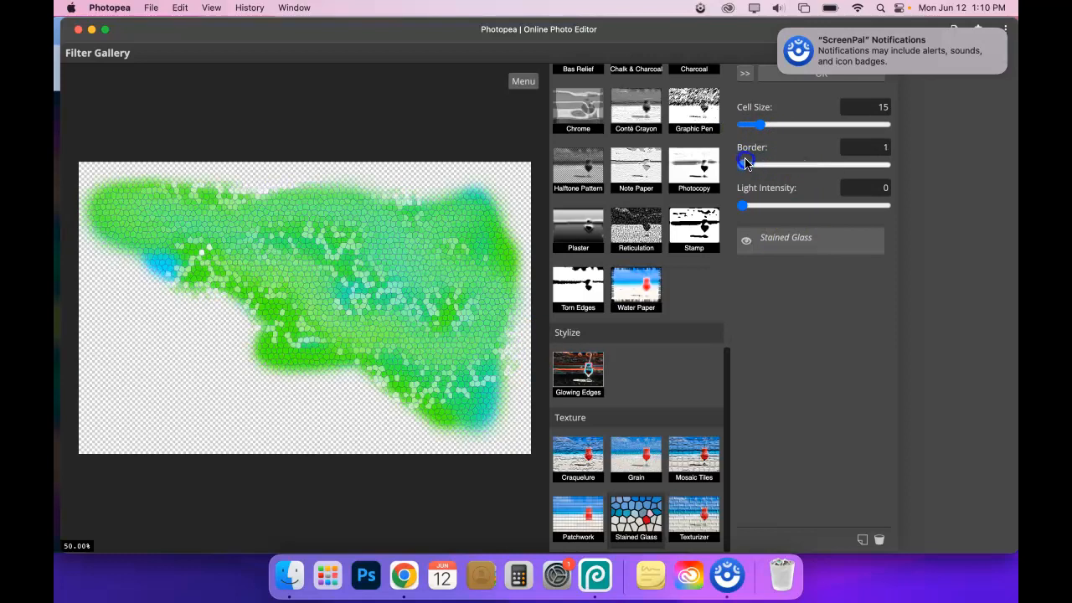
{"action": "left_click", "coordinate": [781, 79]}
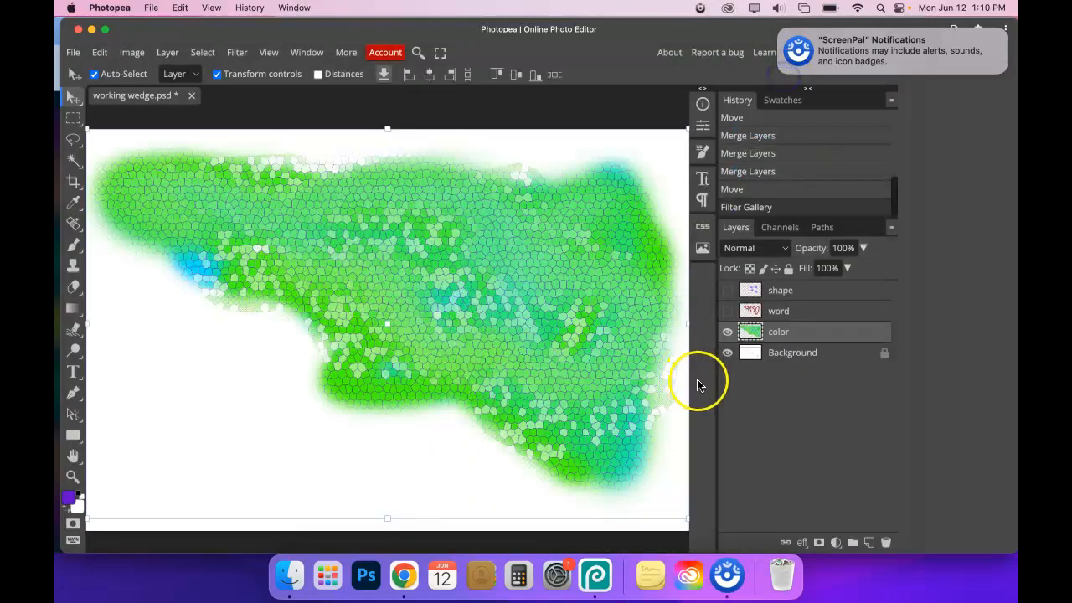
- Make the word and shape layers visible again and select the word layer
{"action": "left_click", "coordinate": [728, 312]}
{"action": "left_click", "coordinate": [727, 291]}
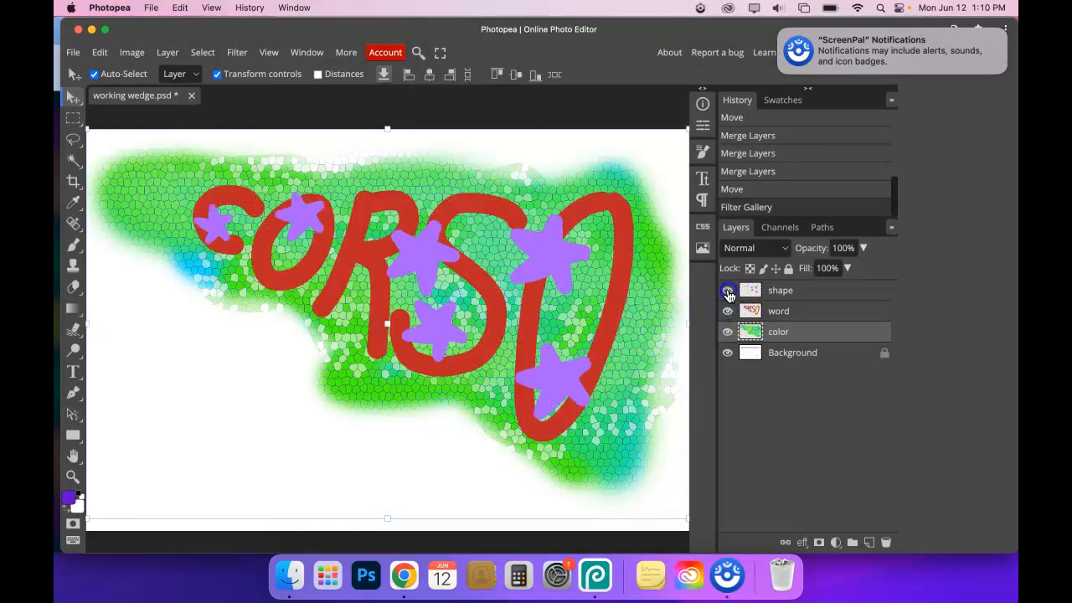
{"action": "left_click", "coordinate": [814, 318]}
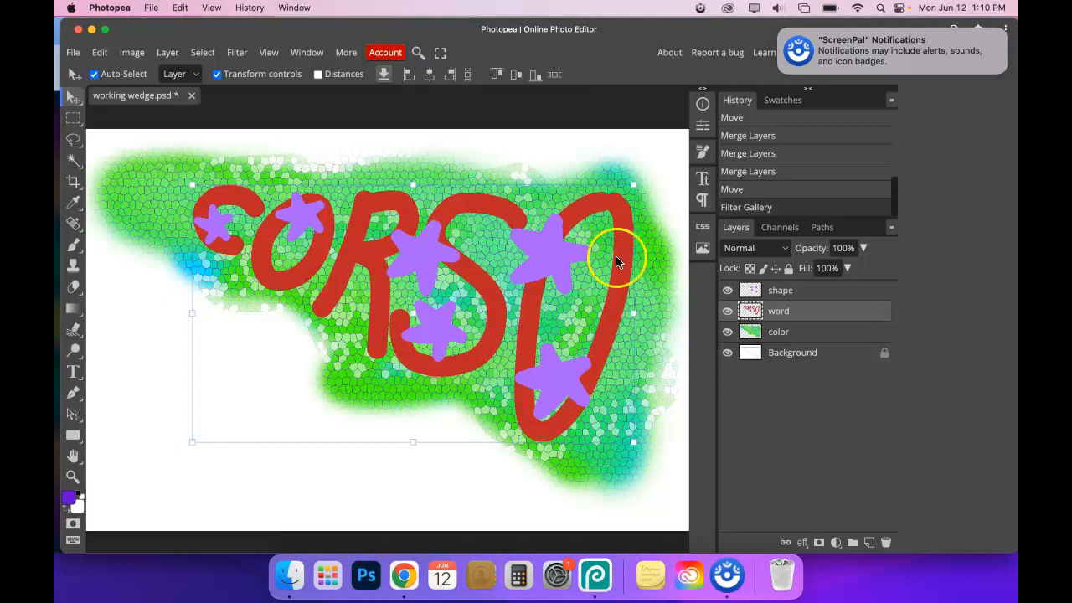
- Open the shape layer's layer style, move the dialog off the artwork, and enable Outer Glow with its settings shown
{"action": "left_click", "coordinate": [849, 292]}
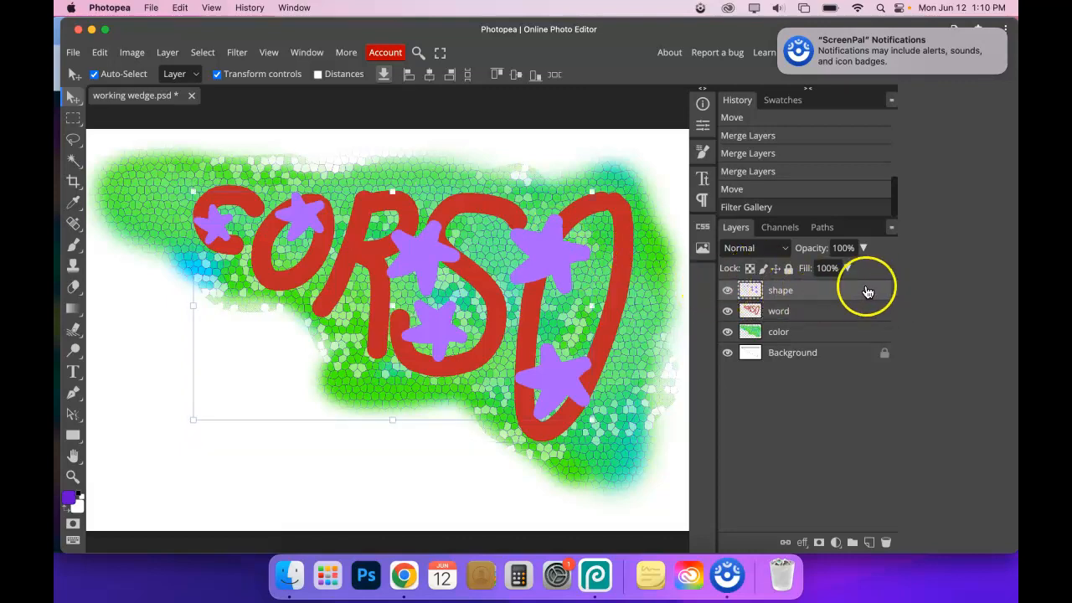
{"action": "double_click", "coordinate": [853, 291]}
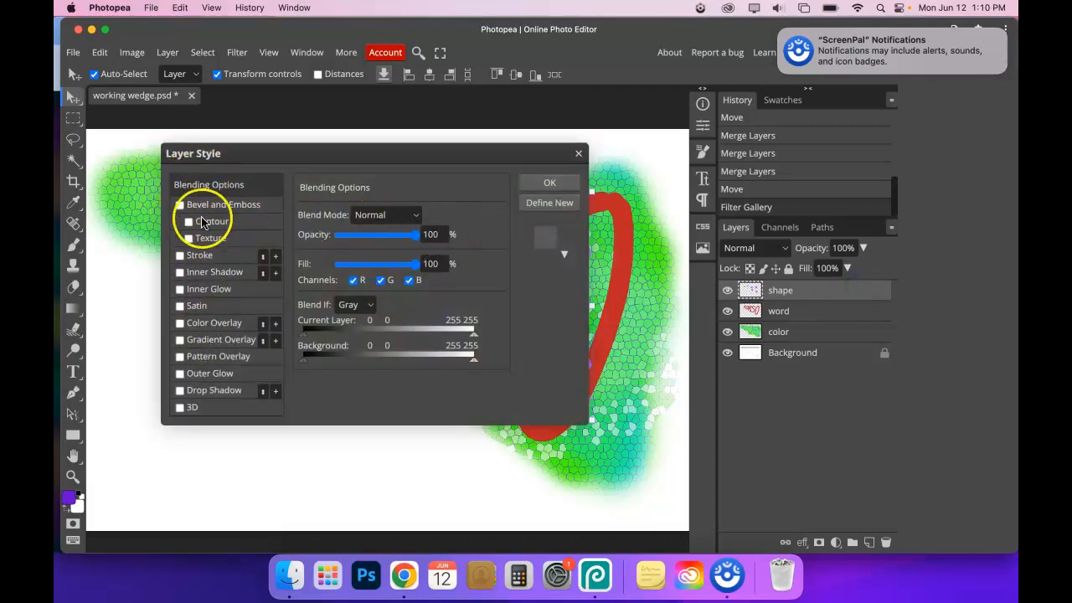
{"action": "left_click_drag", "start_coordinate": [327, 155], "coordinate": [763, 124]}
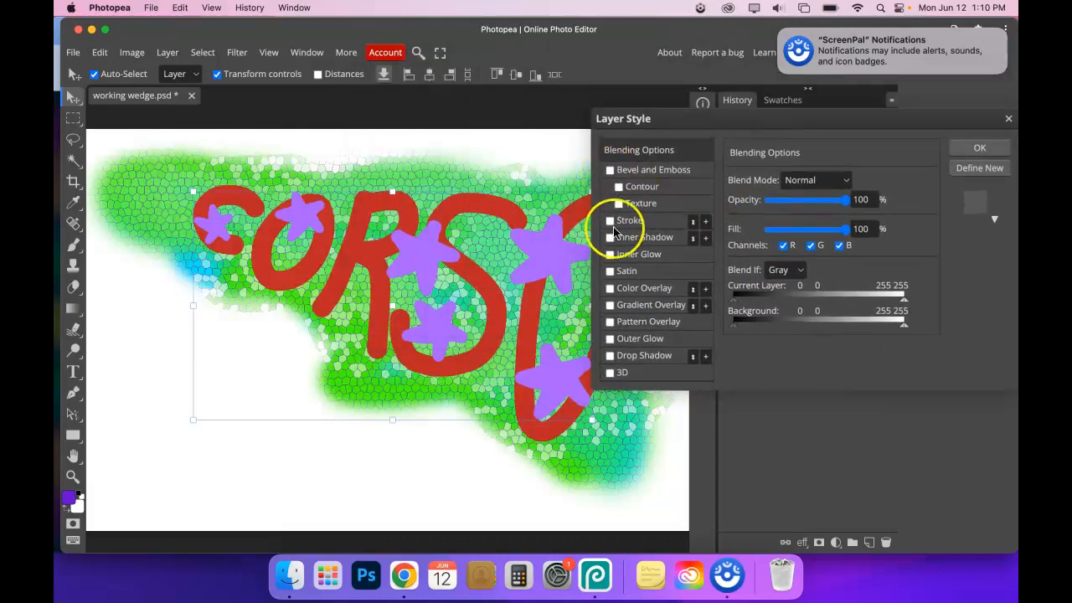
{"action": "left_click", "coordinate": [610, 340]}
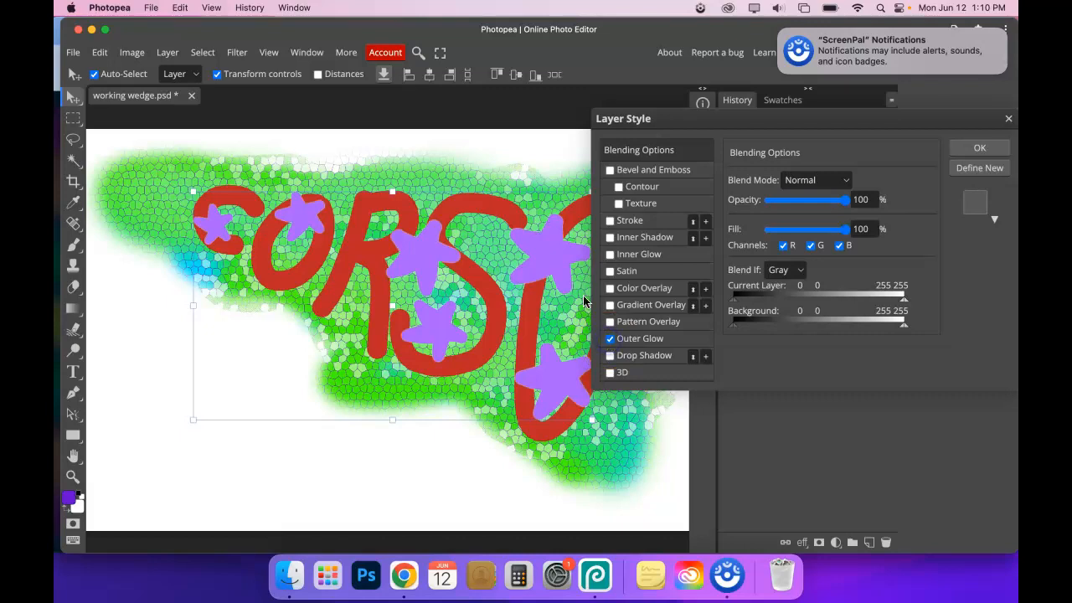
{"action": "left_click", "coordinate": [645, 341]}
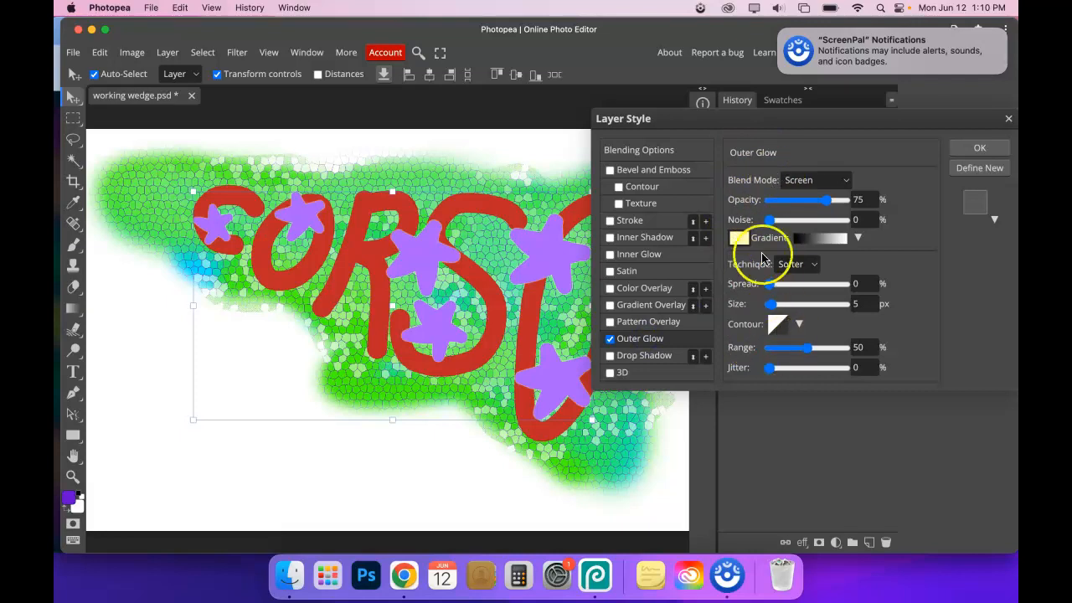
- Color the stars' outer glow bright yellow, increase its opacity and size, and apply the layer style
{"action": "left_click", "coordinate": [738, 239]}
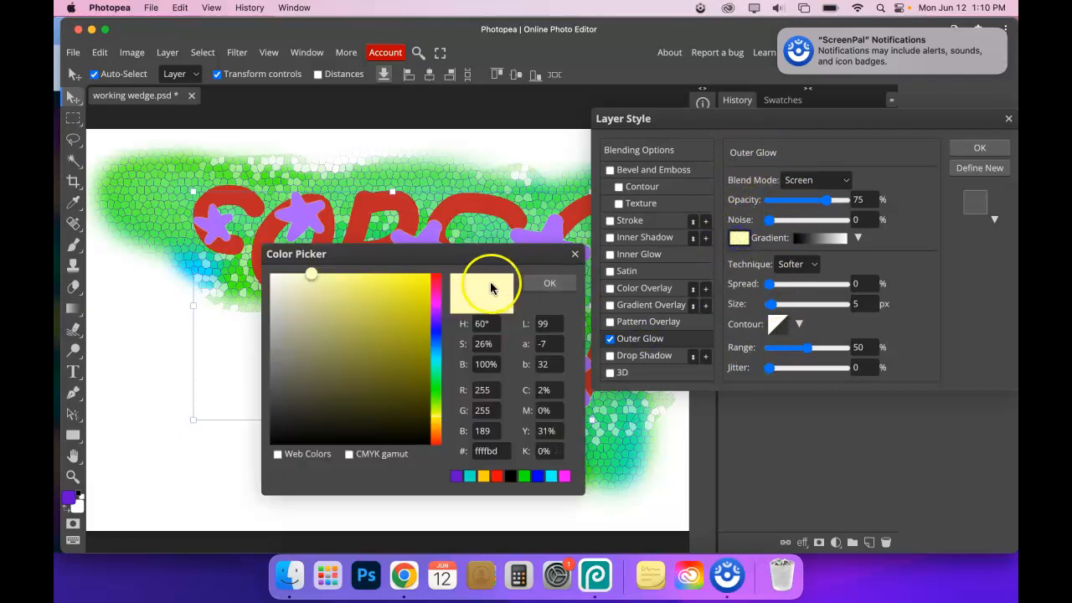
{"action": "left_click_drag", "start_coordinate": [421, 299], "coordinate": [430, 272]}
{"action": "left_click", "coordinate": [549, 283]}
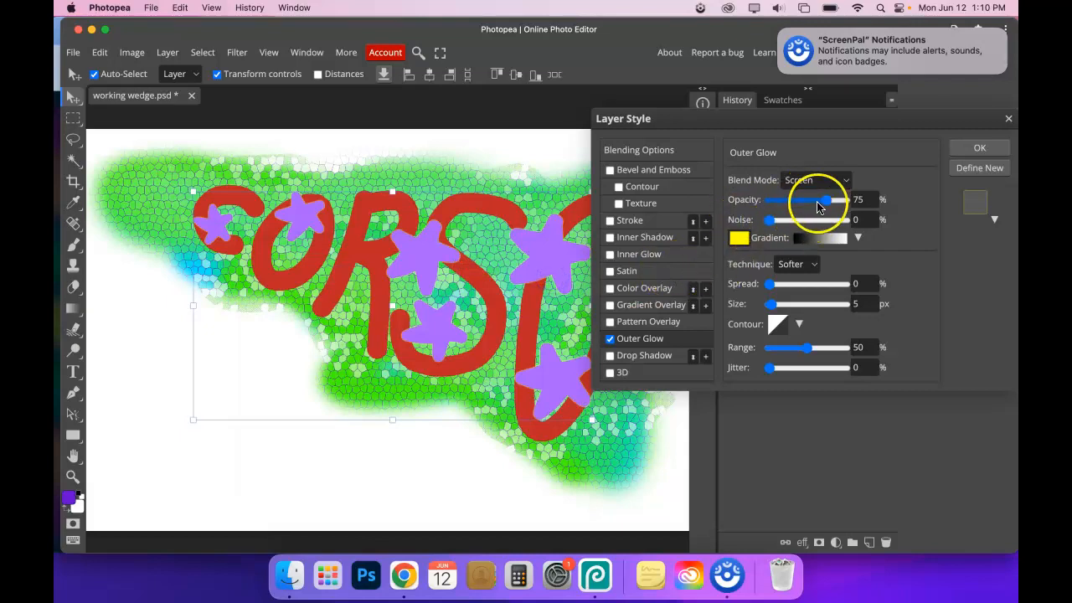
{"action": "left_click_drag", "start_coordinate": [827, 204], "coordinate": [846, 201]}
{"action": "left_click_drag", "start_coordinate": [769, 304], "coordinate": [786, 284]}
{"action": "left_click", "coordinate": [976, 149]}
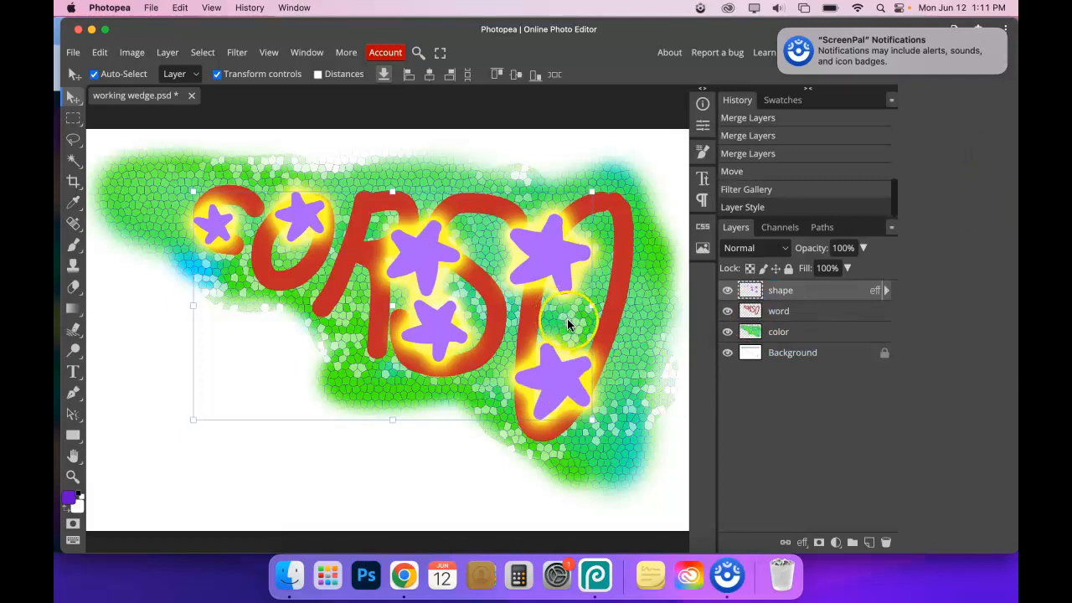
{"action": "left_click", "coordinate": [820, 313]}
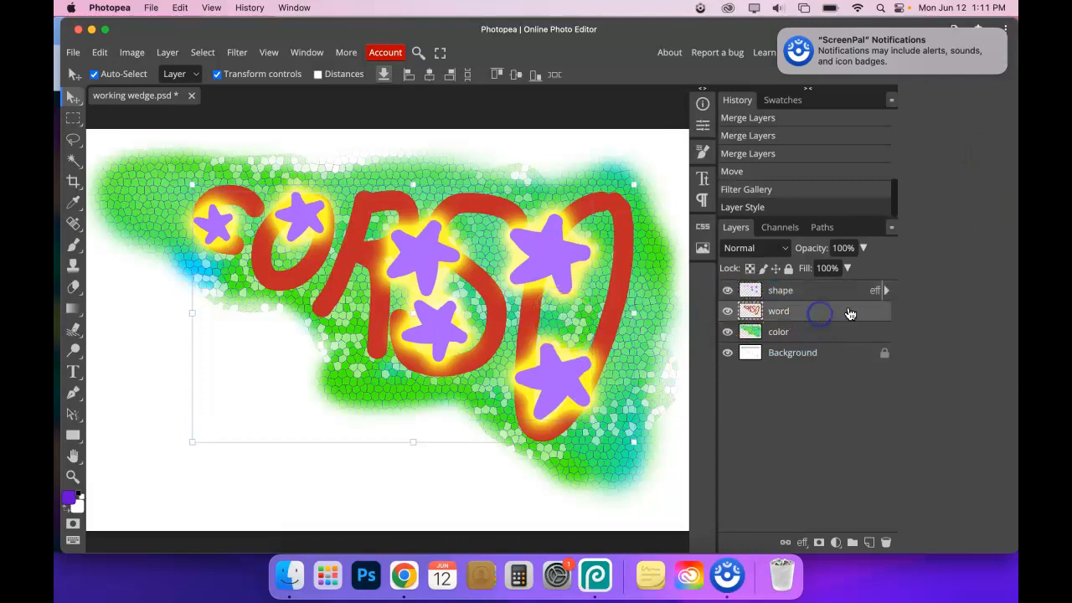
{"action": "double_click", "coordinate": [847, 314]}
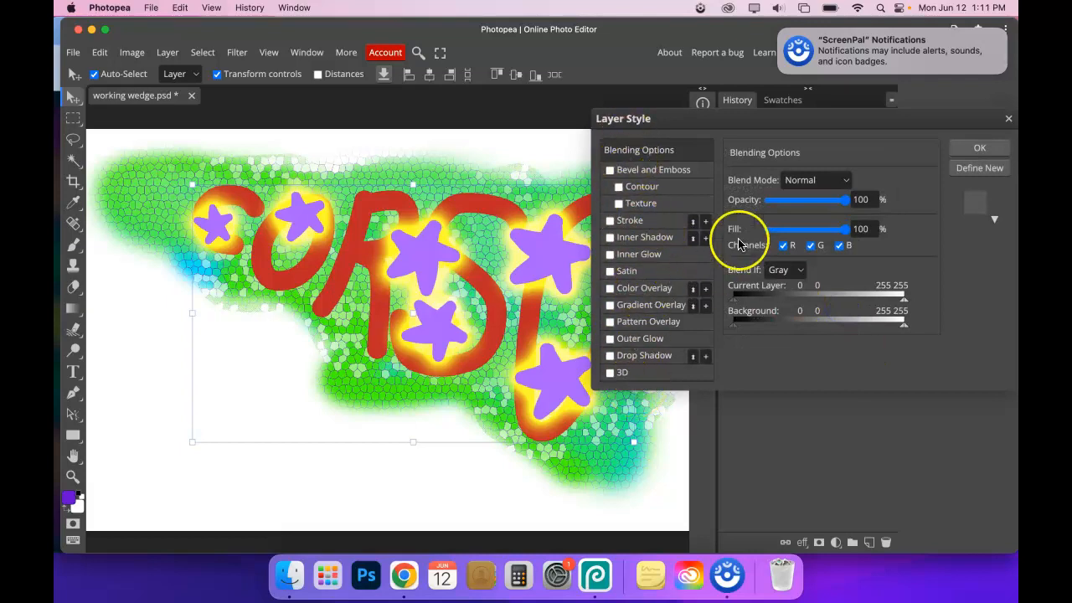
{"action": "left_click", "coordinate": [976, 149]}
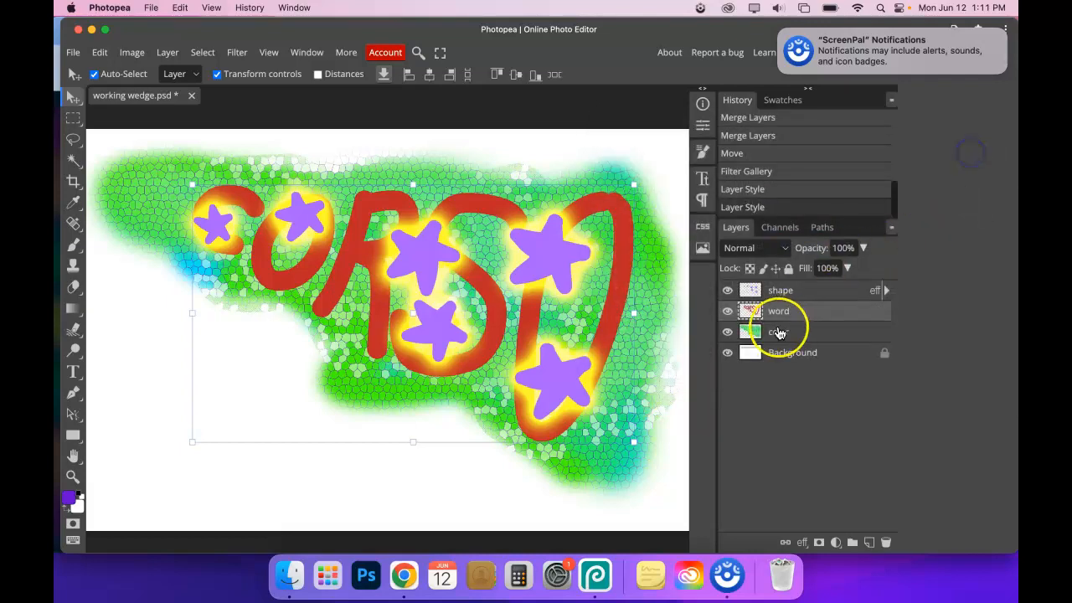
- Add Bevel and Emboss to the shape layer with a depth of 675% and a size of 39 px
{"action": "double_click", "coordinate": [825, 291]}
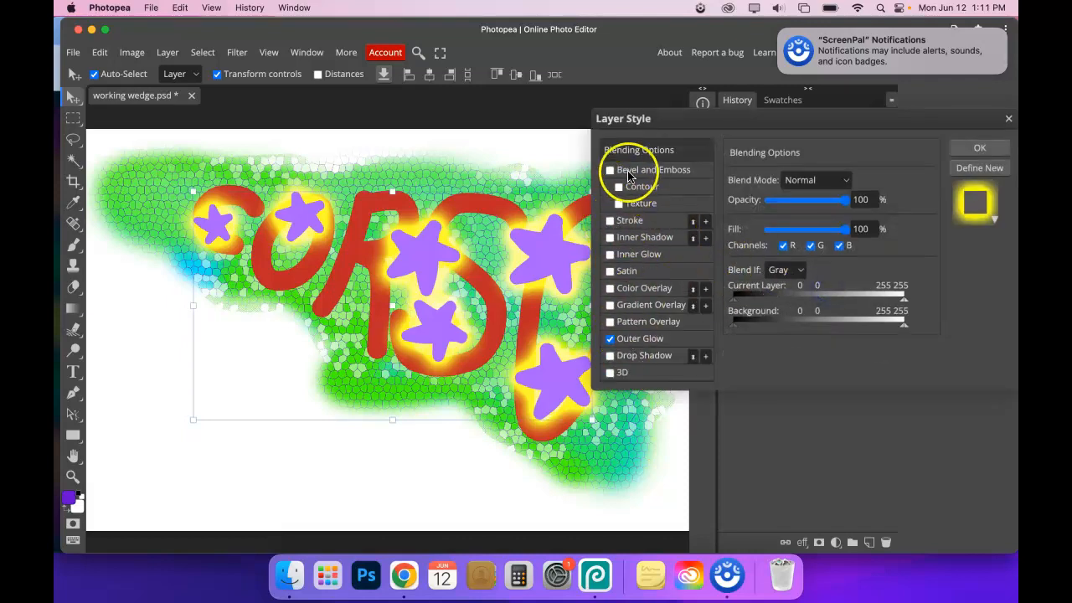
{"action": "left_click", "coordinate": [611, 172]}
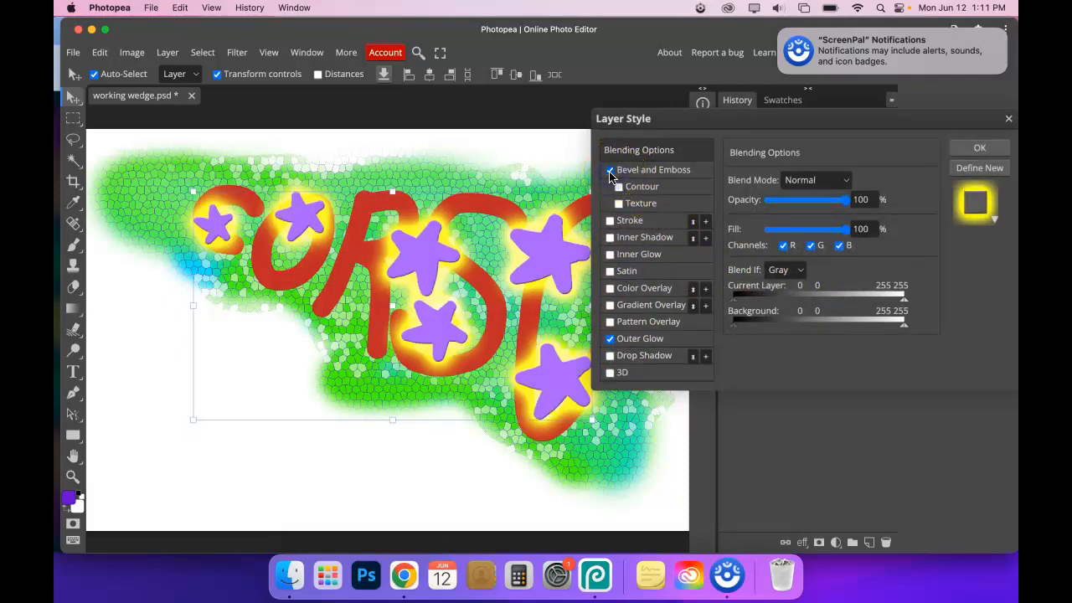
{"action": "left_click", "coordinate": [652, 170]}
{"action": "left_click", "coordinate": [820, 221]}
{"action": "mouse_move", "coordinate": [790, 244]}
{"action": "left_mouse_down"}
{"action": "mouse_move", "coordinate": [822, 244]}
{"action": "mouse_move", "coordinate": [765, 244]}
{"action": "mouse_move", "coordinate": [783, 242]}
{"action": "left_mouse_up"}
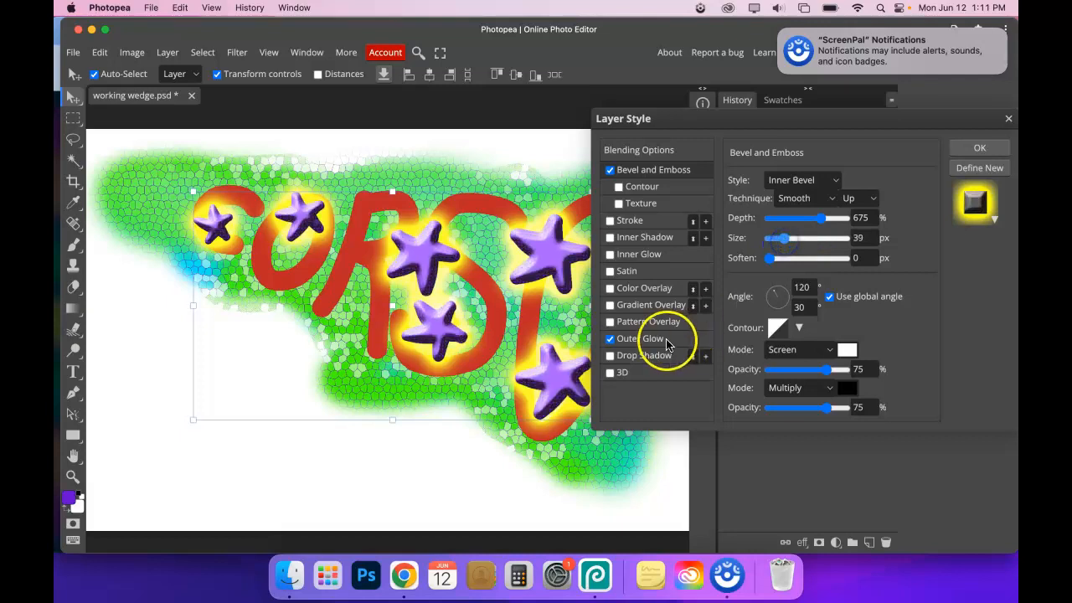
- Reduce the stars' outer glow size to 47 px with spread at 0%, and apply the layer style
{"action": "left_click", "coordinate": [661, 340]}
{"action": "left_click", "coordinate": [783, 285]}
{"action": "left_click_drag", "start_coordinate": [793, 291], "coordinate": [765, 285]}
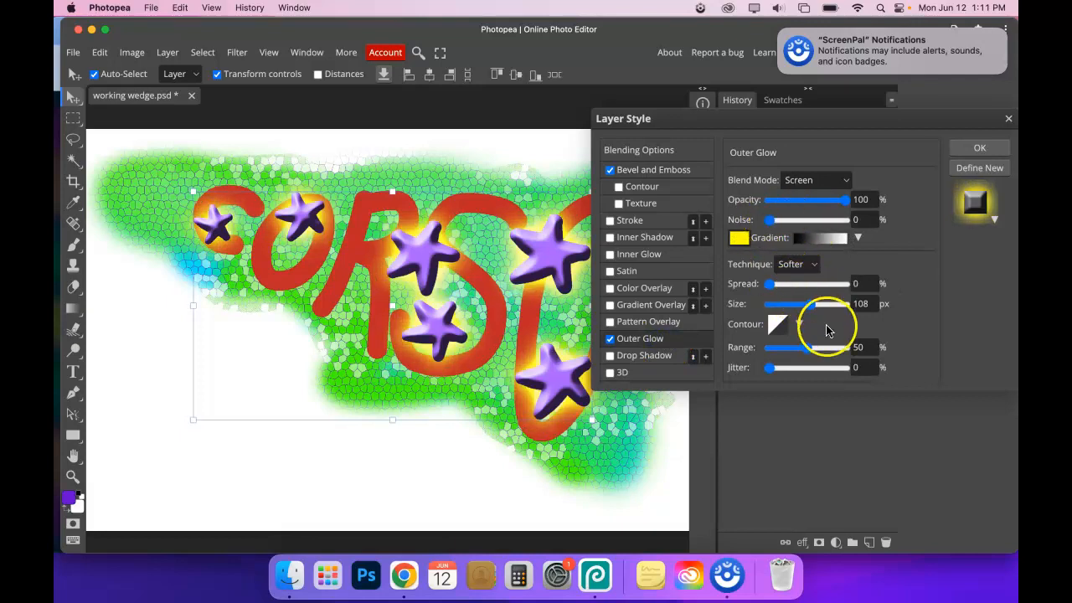
{"action": "left_click_drag", "start_coordinate": [790, 307], "coordinate": [786, 308]}
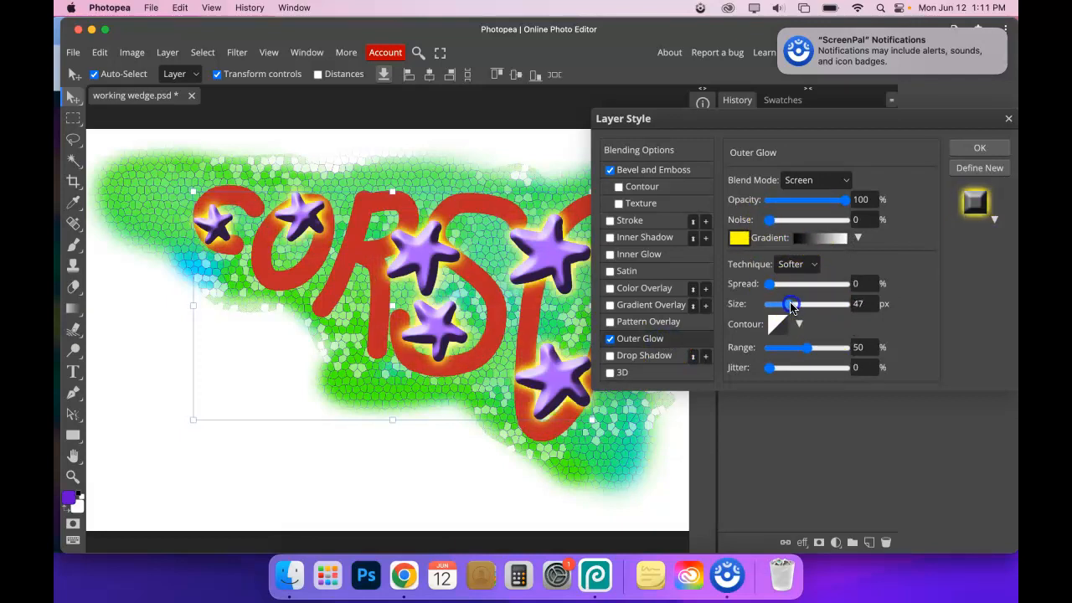
{"action": "left_click", "coordinate": [979, 148]}
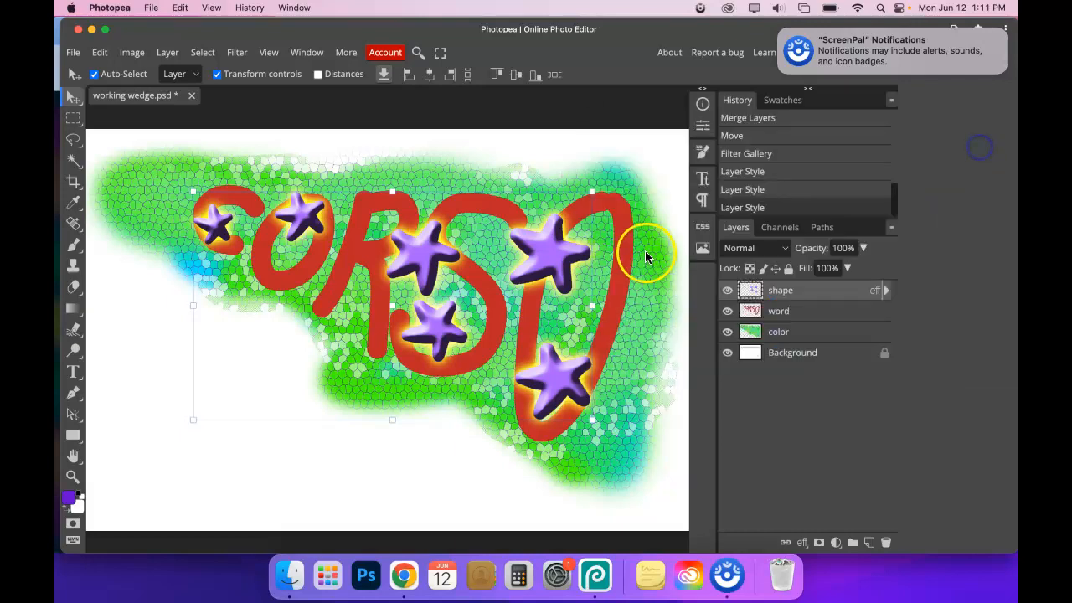
- Add an Inner Bevel to the word layer with size 21 px and highlight opacity 79%
{"action": "left_click", "coordinate": [804, 312]}
{"action": "double_click", "coordinate": [804, 312]}
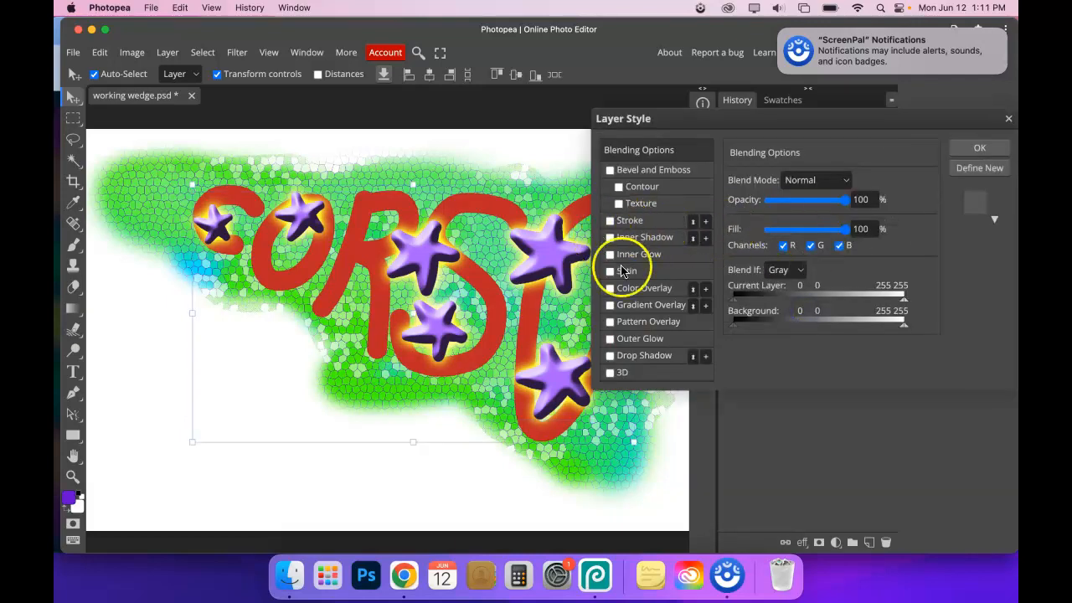
{"action": "left_click", "coordinate": [608, 171]}
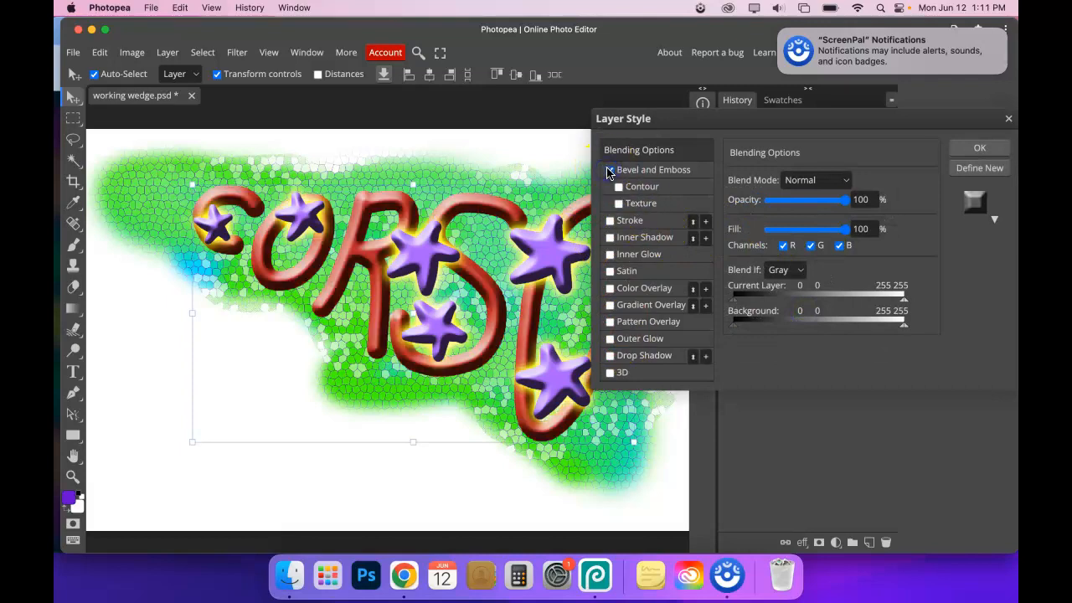
{"action": "left_click", "coordinate": [689, 171]}
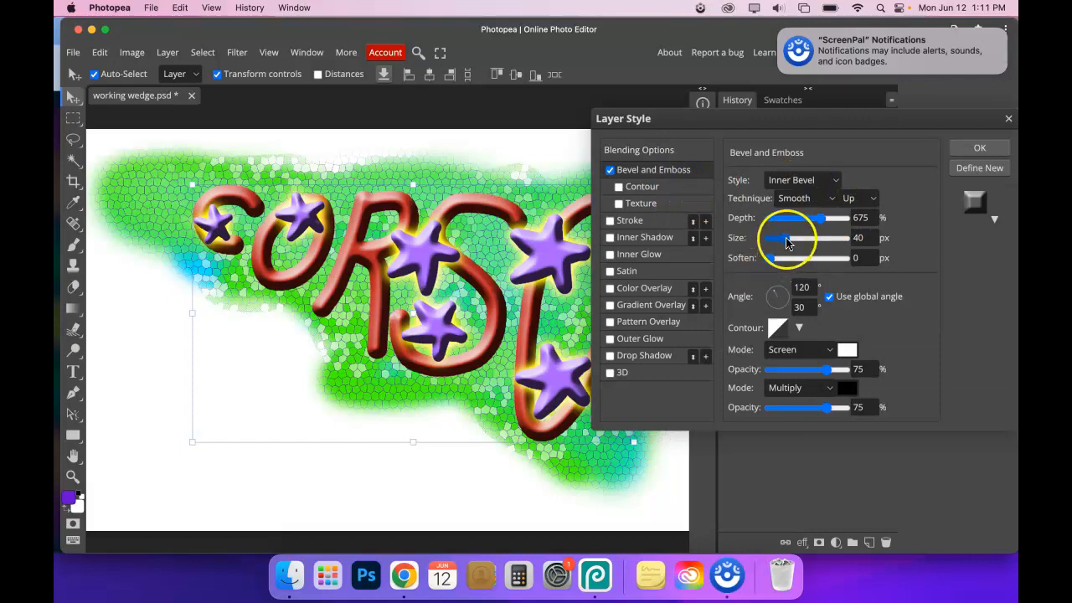
{"action": "left_click_drag", "start_coordinate": [769, 243], "coordinate": [775, 242]}
{"action": "left_click_drag", "start_coordinate": [838, 374], "coordinate": [829, 372]}
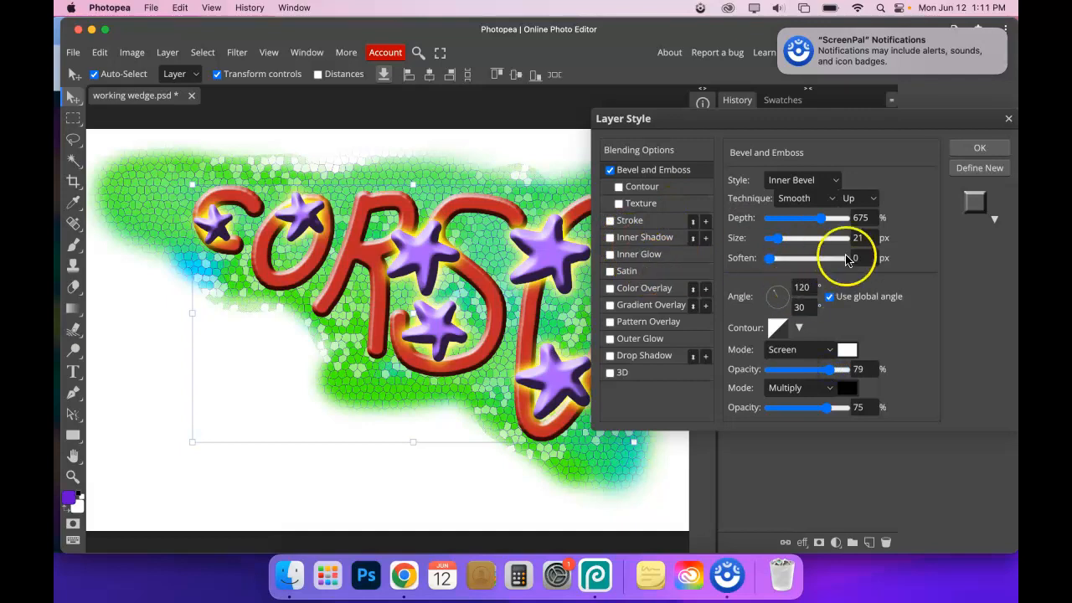
- Soften the word's bevel to 18 px, add a Drop Shadow, and apply the layer style
{"action": "left_click_drag", "start_coordinate": [772, 259], "coordinate": [840, 260]}
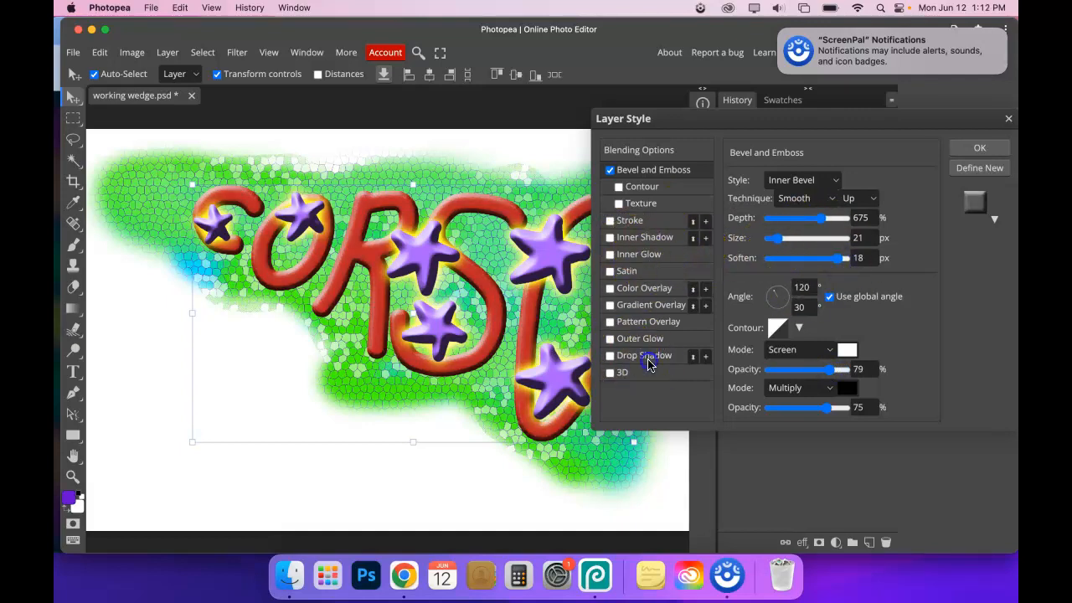
{"action": "left_click", "coordinate": [644, 359]}
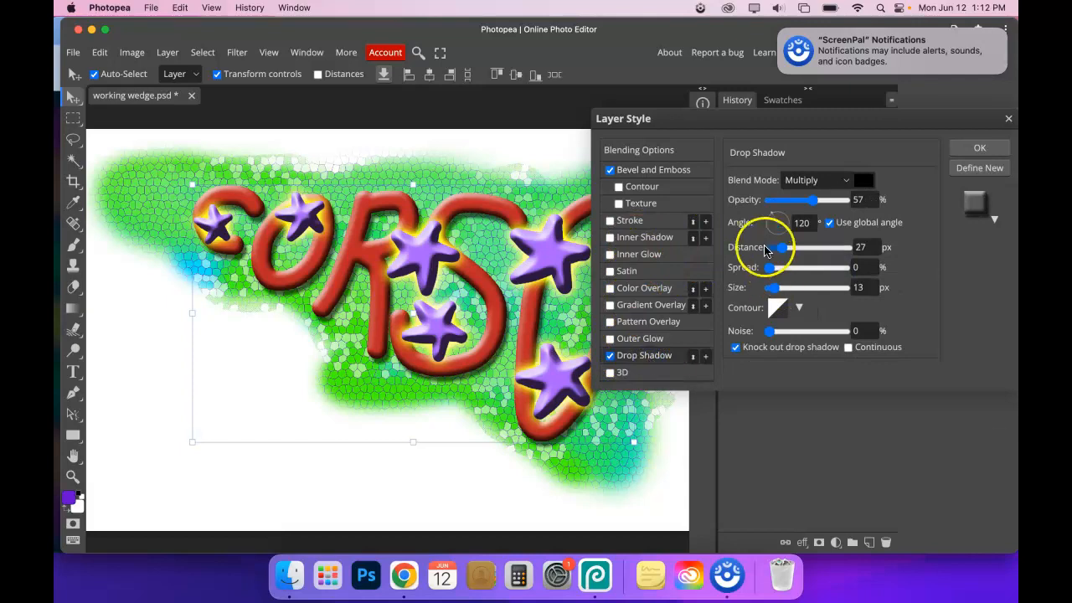
{"action": "left_click", "coordinate": [977, 150]}
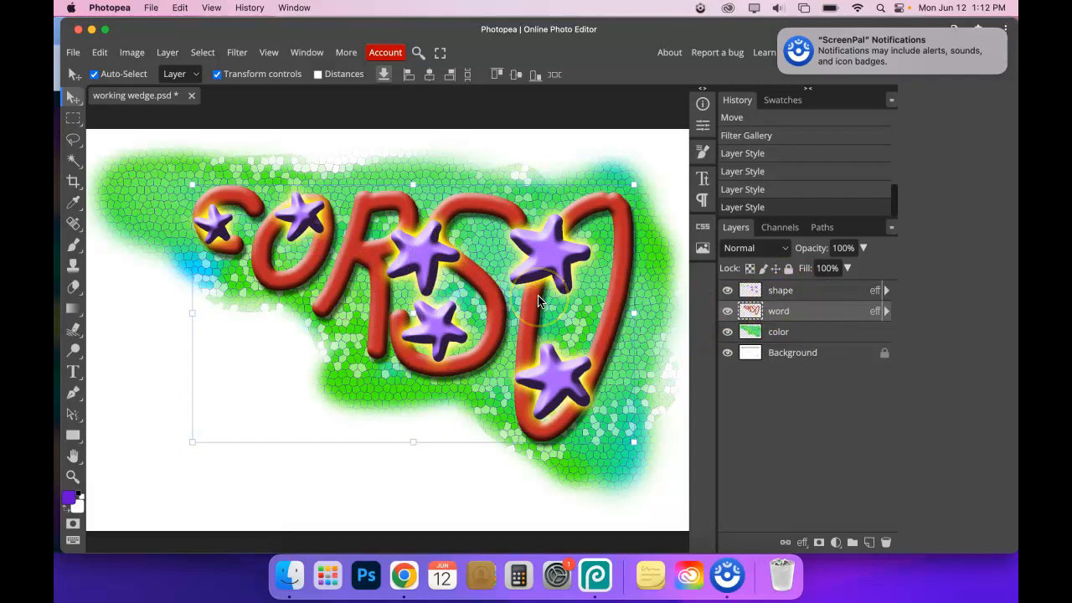
- Merge the shape and word layers down into the color layer, keeping the Background separate
{"action": "left_click", "coordinate": [728, 354]}
{"action": "left_click", "coordinate": [728, 355]}
{"action": "left_click", "coordinate": [809, 298]}
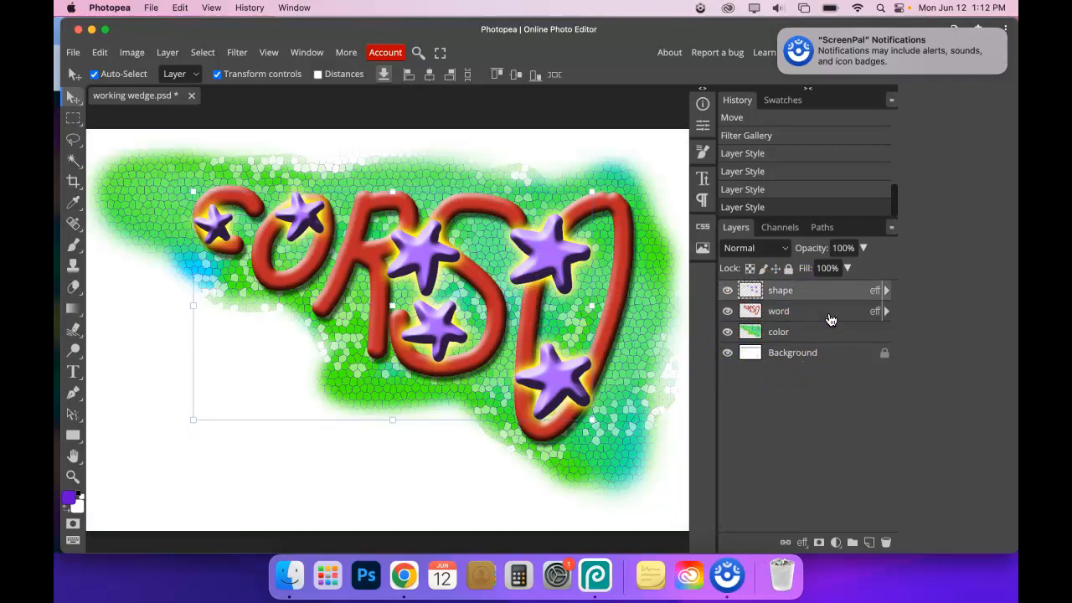
{"action": "key", "text": "super+e"}
{"action": "key", "text": "super+e"}
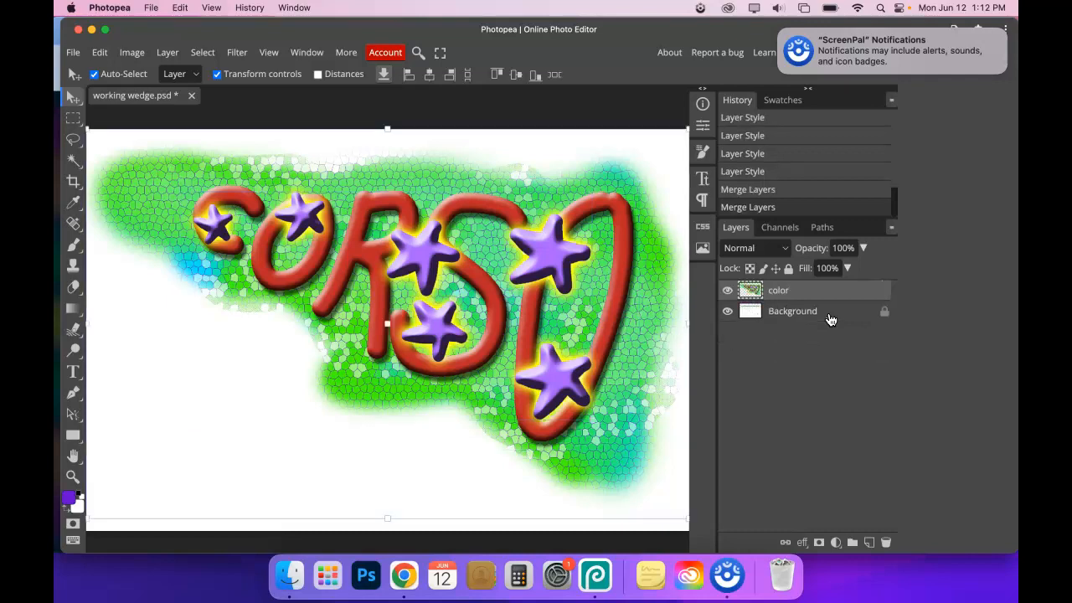
- Hide the color layer and select the inside of the wedge outline on the Background layer with the Magic Wand
{"action": "left_click", "coordinate": [727, 291]}
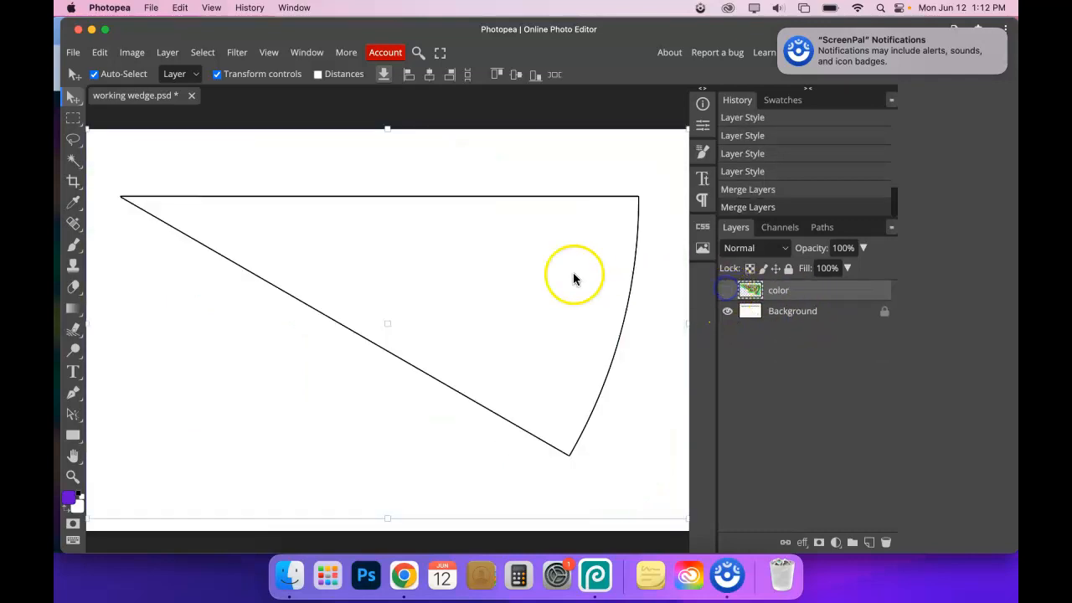
{"action": "left_click", "coordinate": [78, 164]}
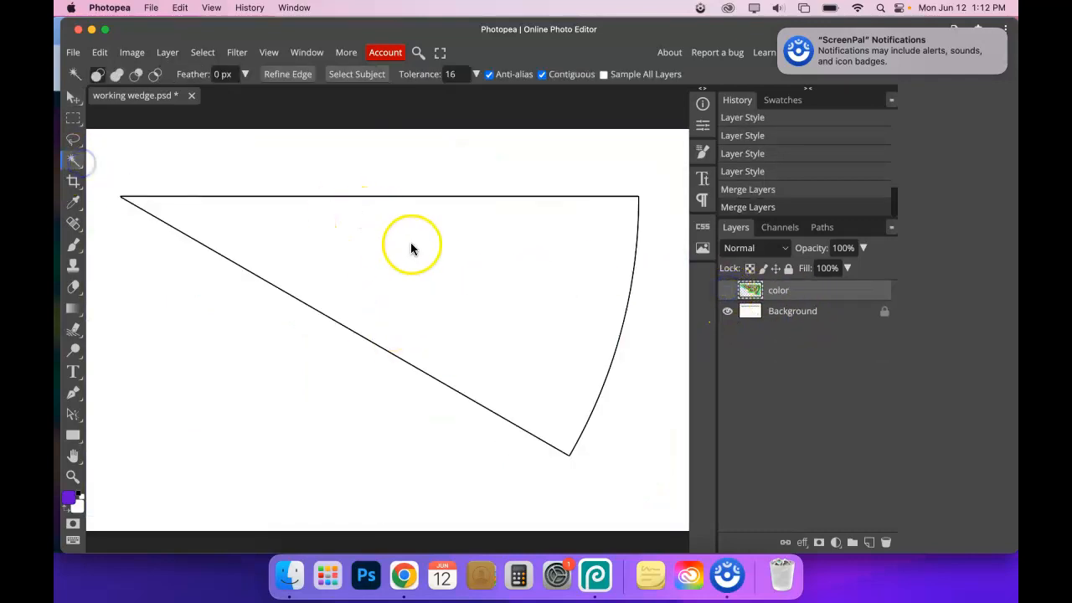
{"action": "left_click", "coordinate": [809, 312]}
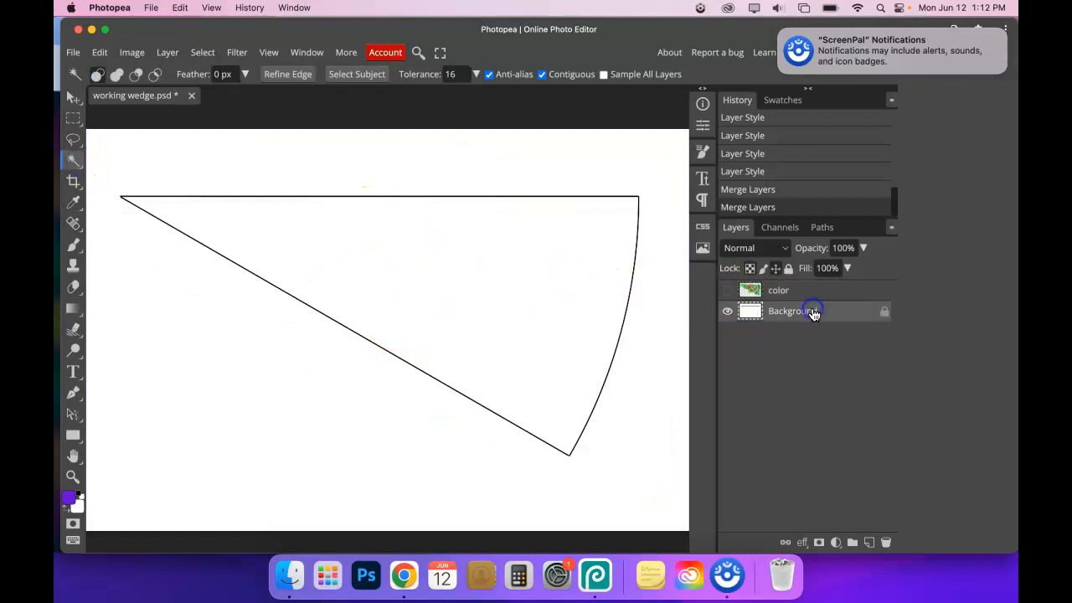
{"action": "left_click", "coordinate": [480, 284]}
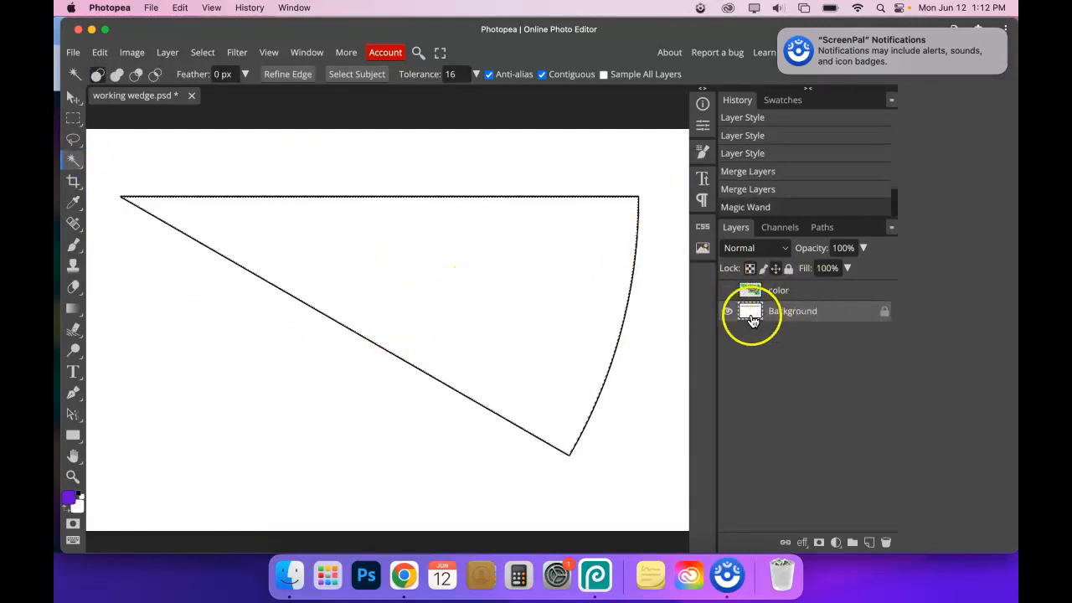
{"action": "left_click", "coordinate": [727, 312]}
{"action": "left_click", "coordinate": [727, 311]}
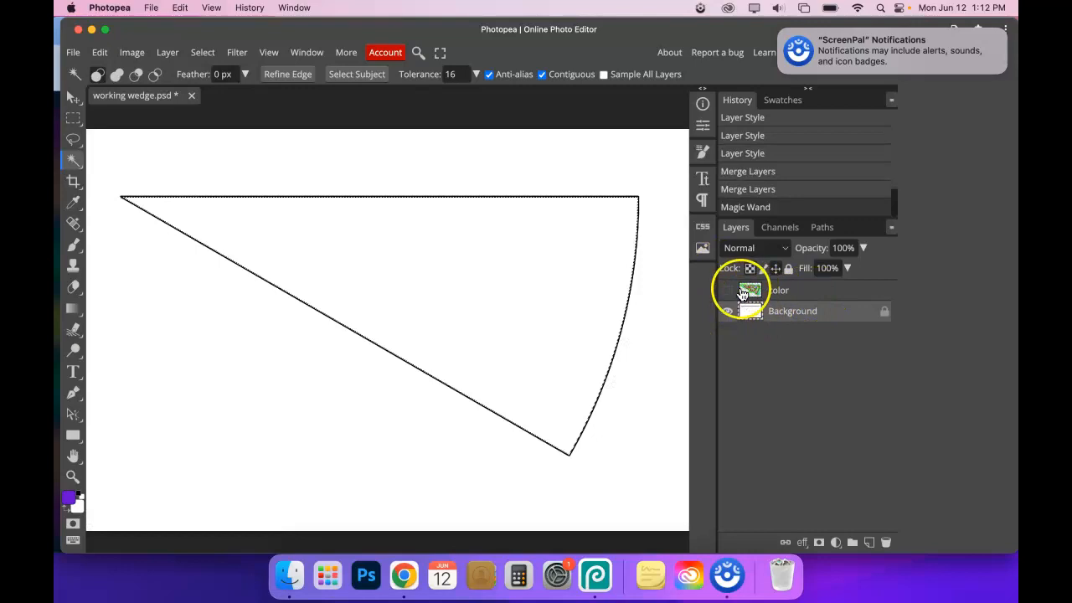
- Show the color layer again and copy its wedge-shaped selection to a new layer
{"action": "left_click", "coordinate": [727, 289]}
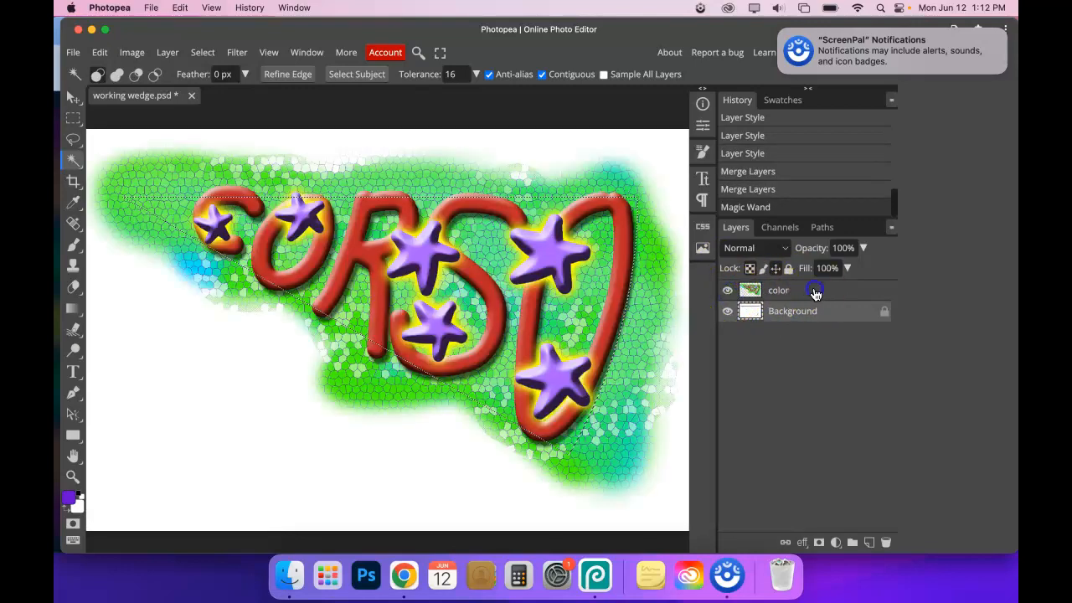
{"action": "left_click", "coordinate": [814, 289]}
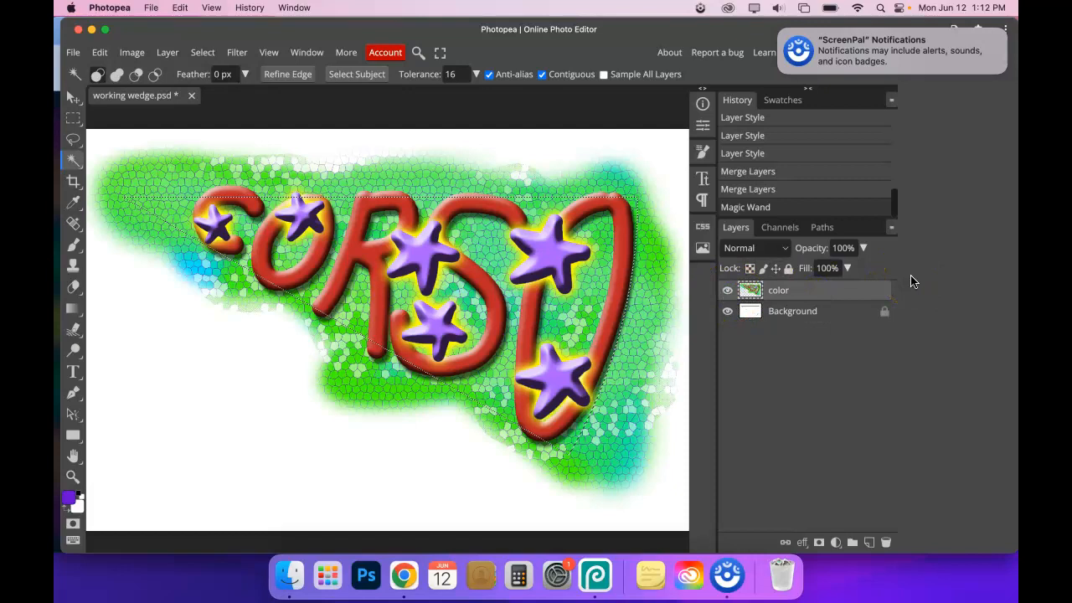
{"action": "key", "text": "super+j"}
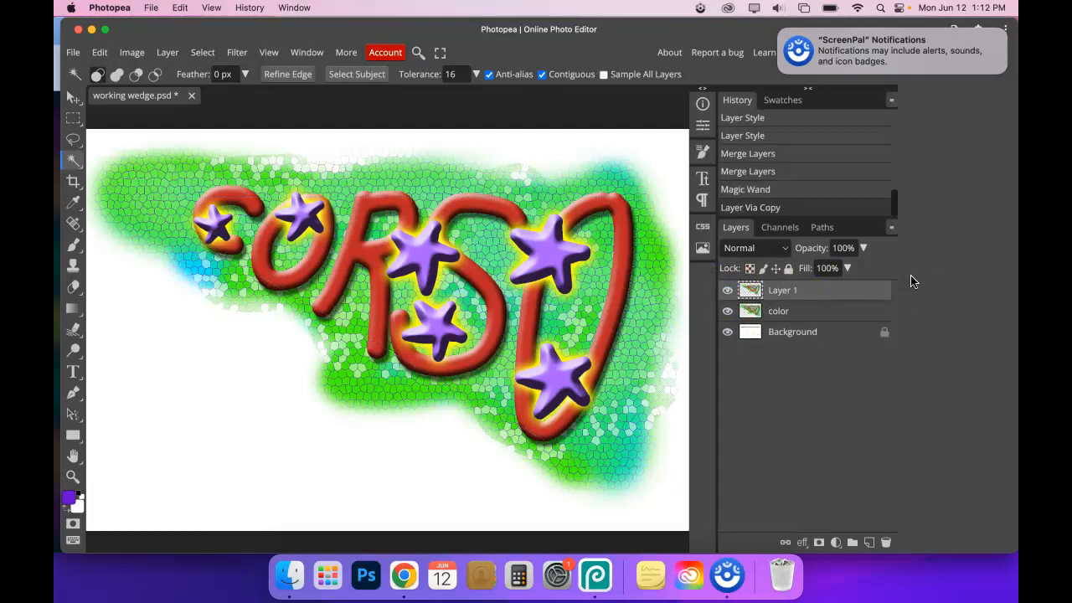
- Delete the color and Background layers, leaving only the wedge cutout
{"action": "left_click", "coordinate": [809, 314]}
{"action": "key", "text": "Delete"}
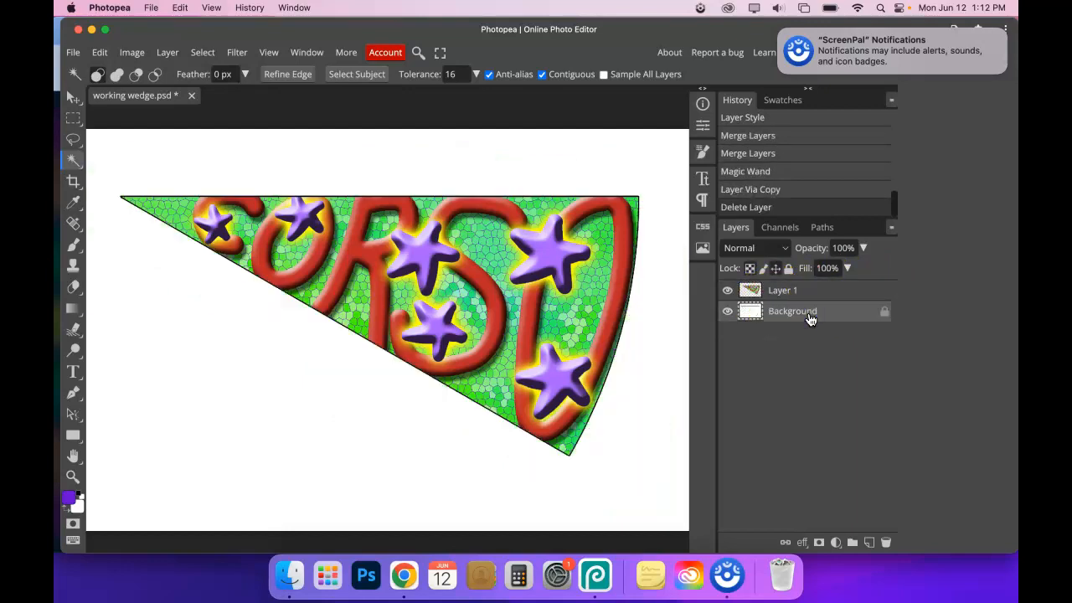
{"action": "key", "text": "Delete"}
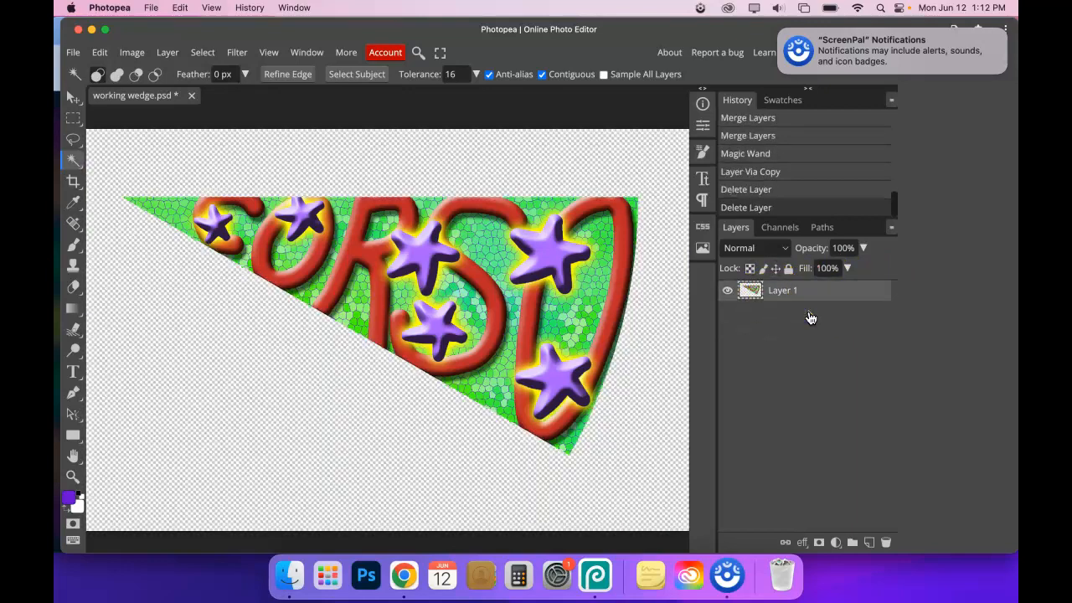
- Shift the wedge cutout around on the transparent canvas with the Move tool
{"action": "left_click", "coordinate": [73, 99]}
{"action": "left_click_drag", "start_coordinate": [328, 261], "coordinate": [345, 272]}
{"action": "left_click_drag", "start_coordinate": [467, 266], "coordinate": [413, 245]}
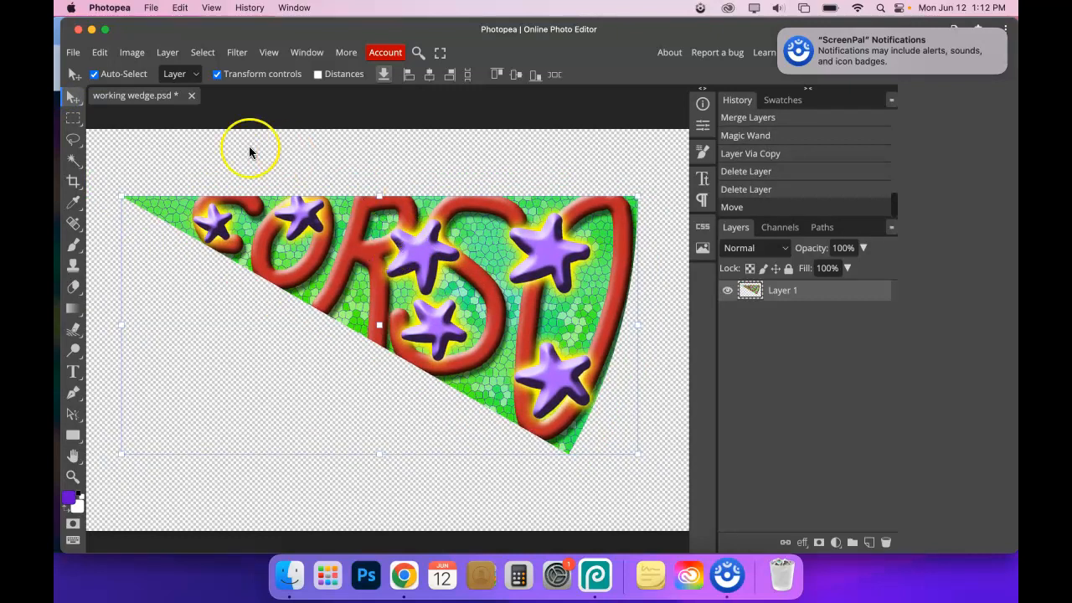
- Open the template (2).psd file with the crosshair lines
{"action": "left_click", "coordinate": [72, 52]}
{"action": "left_click", "coordinate": [91, 95]}
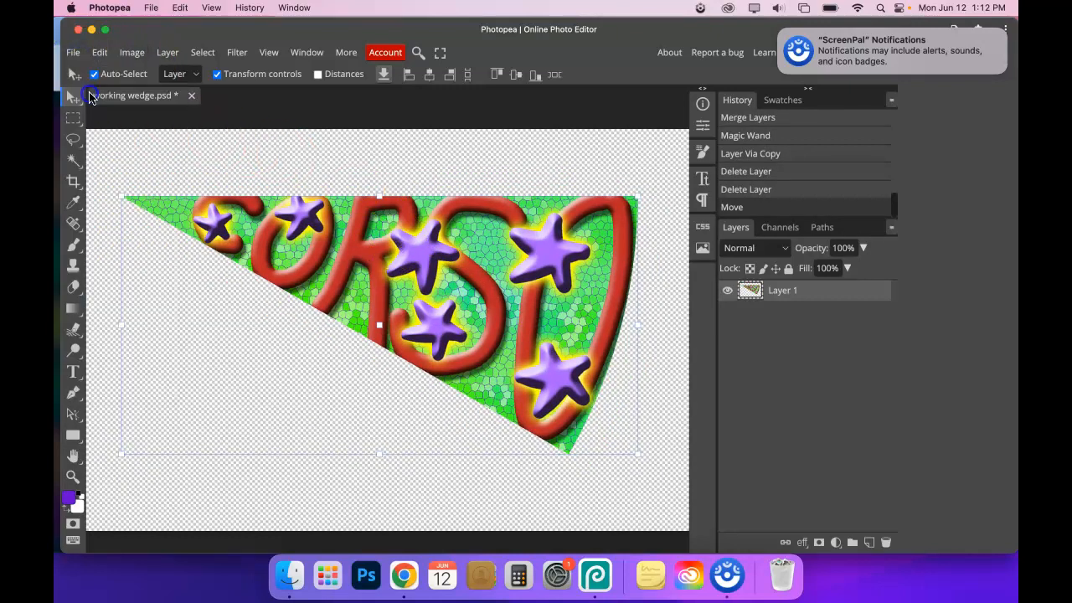
{"action": "double_click", "coordinate": [407, 190]}
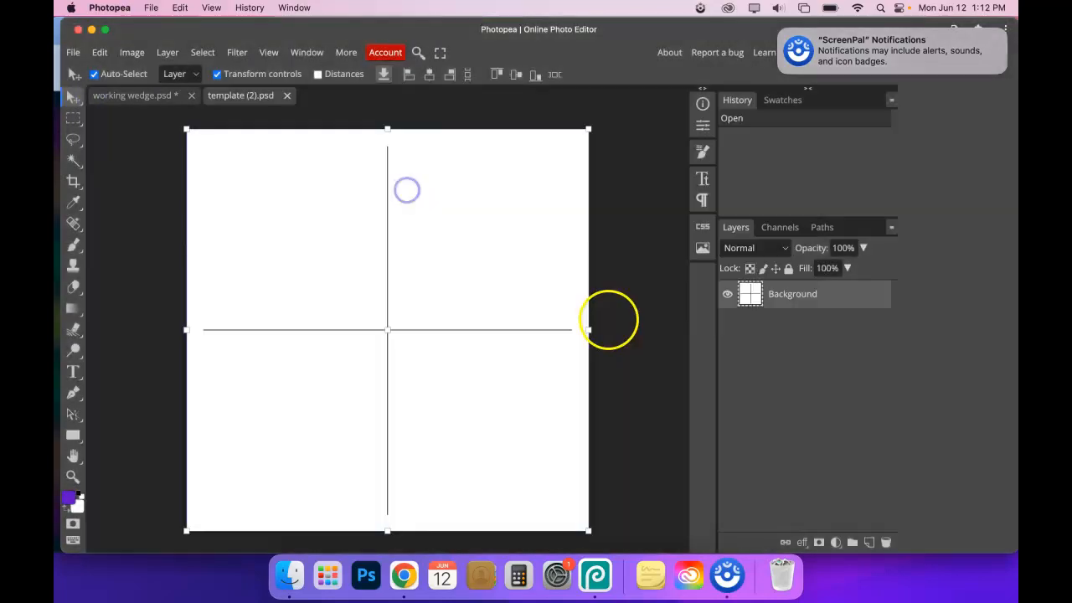
- Copy the wedge from working wedge.psd into the template and fit it at 74.48% scale with its tip on the crosshair center
{"action": "left_click", "coordinate": [173, 96]}
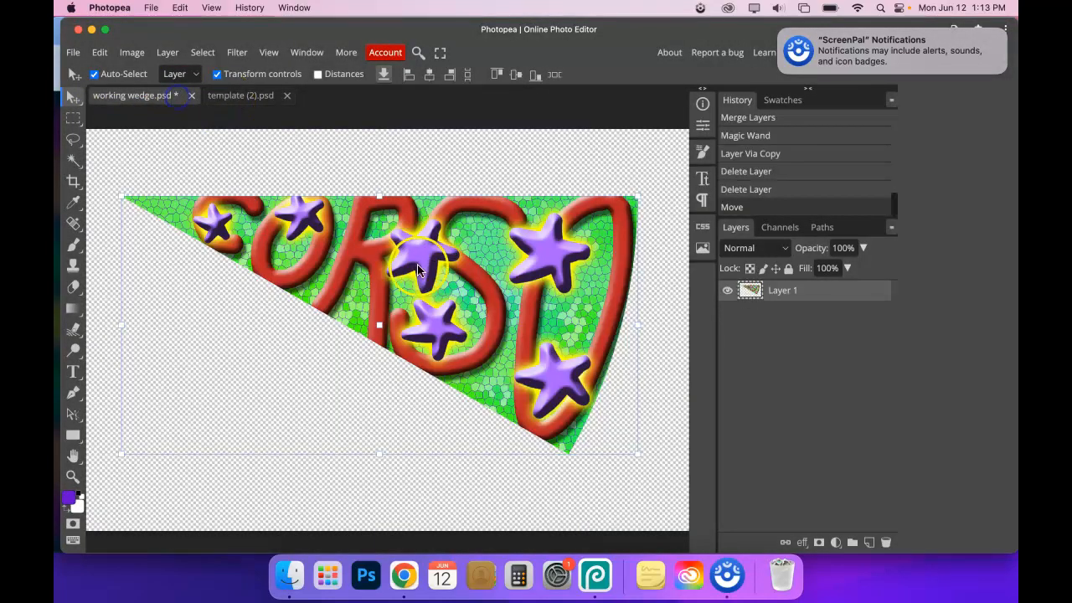
{"action": "left_click_drag", "start_coordinate": [418, 270], "coordinate": [436, 297]}
{"action": "left_click_drag", "start_coordinate": [551, 438], "coordinate": [502, 405]}
{"action": "left_click_drag", "start_coordinate": [462, 374], "coordinate": [555, 397]}
{"action": "left_click_drag", "start_coordinate": [595, 433], "coordinate": [579, 415]}
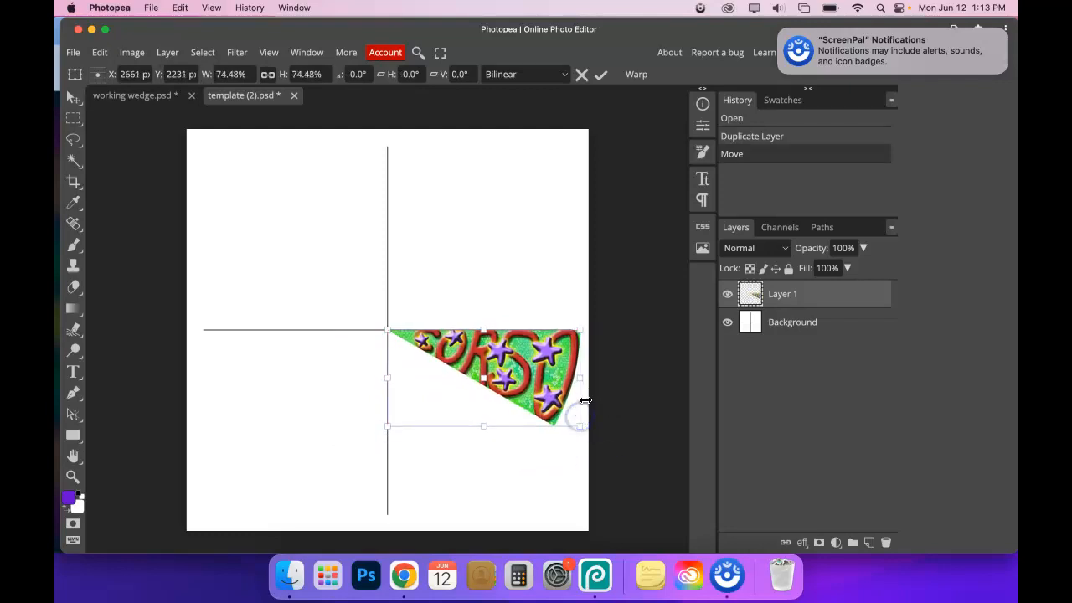
- Commit the wedge's transform and duplicate its layer twice
{"action": "left_click", "coordinate": [807, 306]}
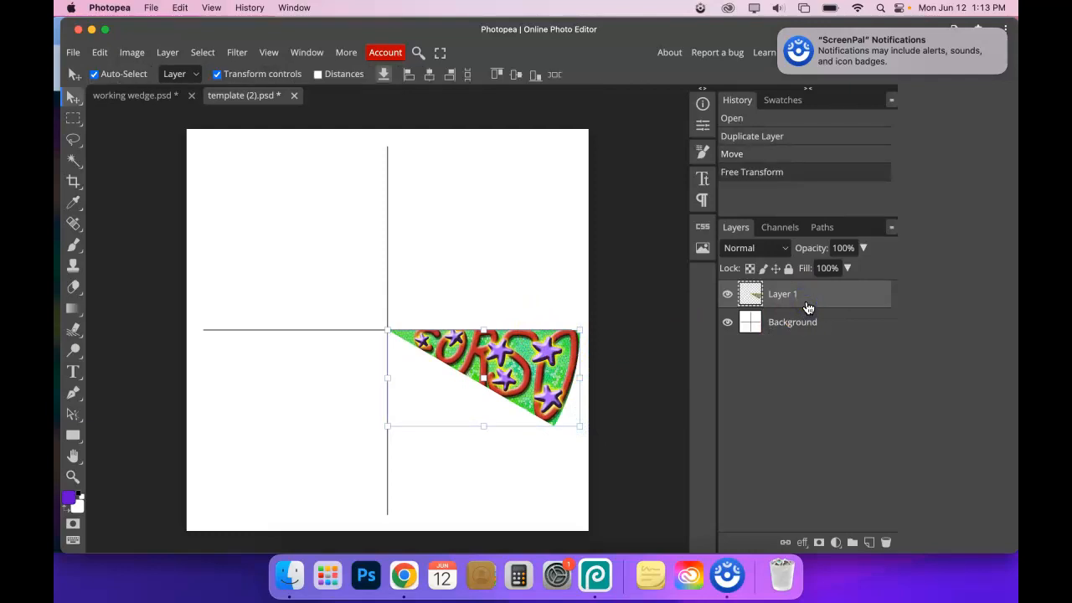
{"action": "key", "text": "ctrl+j"}
{"action": "key", "text": "ctrl+j"}
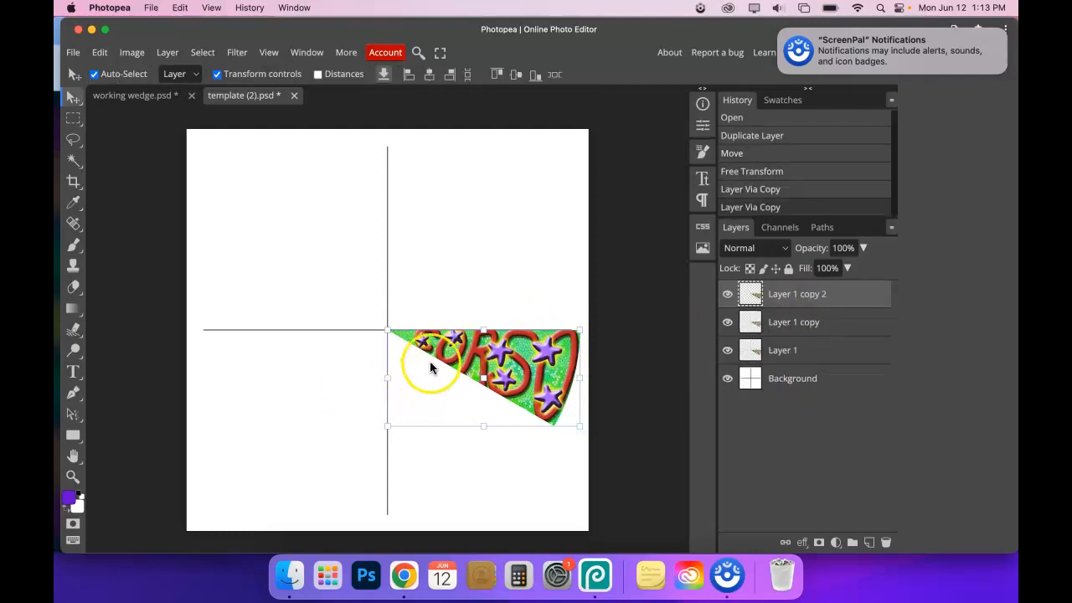
- Move the top wedge copy clear of the original wedge and flip it horizontally
{"action": "scroll", "coordinate": [560, 399], "scroll_direction": "down", "scroll_amount": 3}
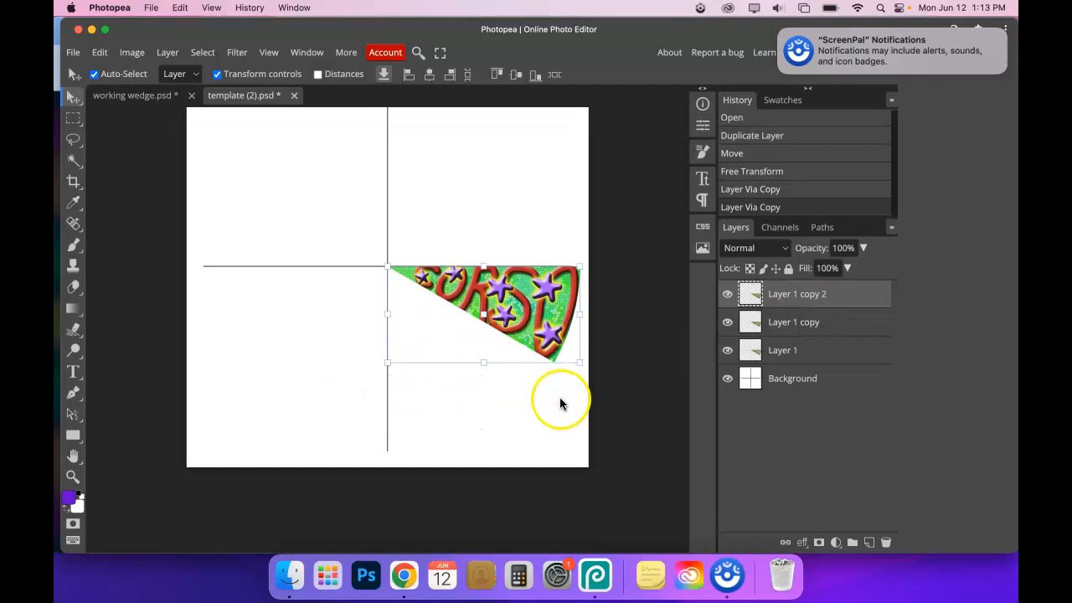
{"action": "key", "text": "ctrl+plus"}
{"action": "key", "text": "ctrl+plus"}
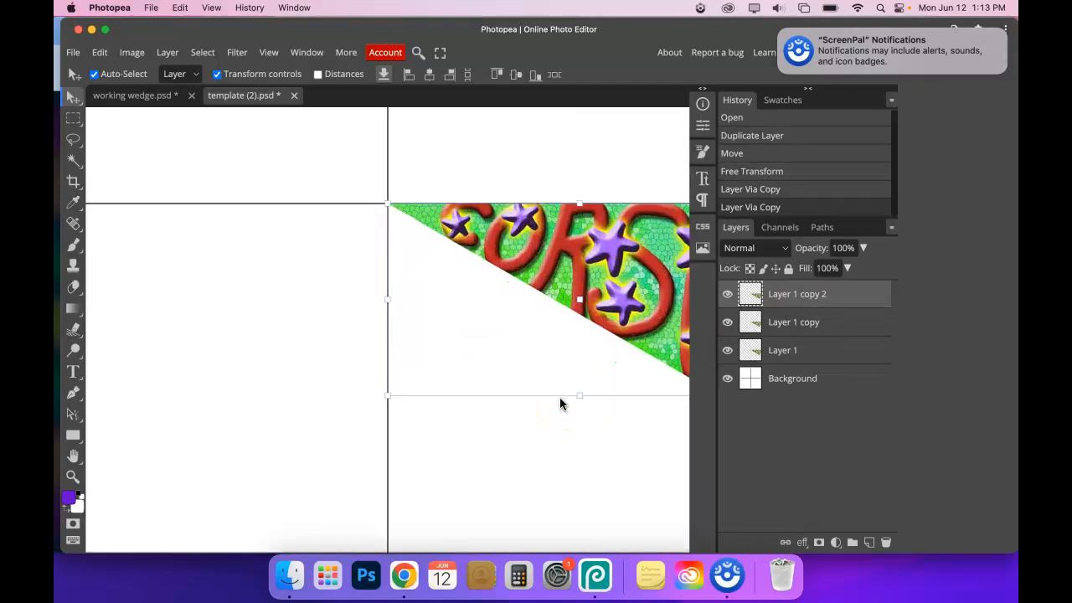
{"action": "left_click_drag", "start_coordinate": [525, 387], "coordinate": [328, 372]}
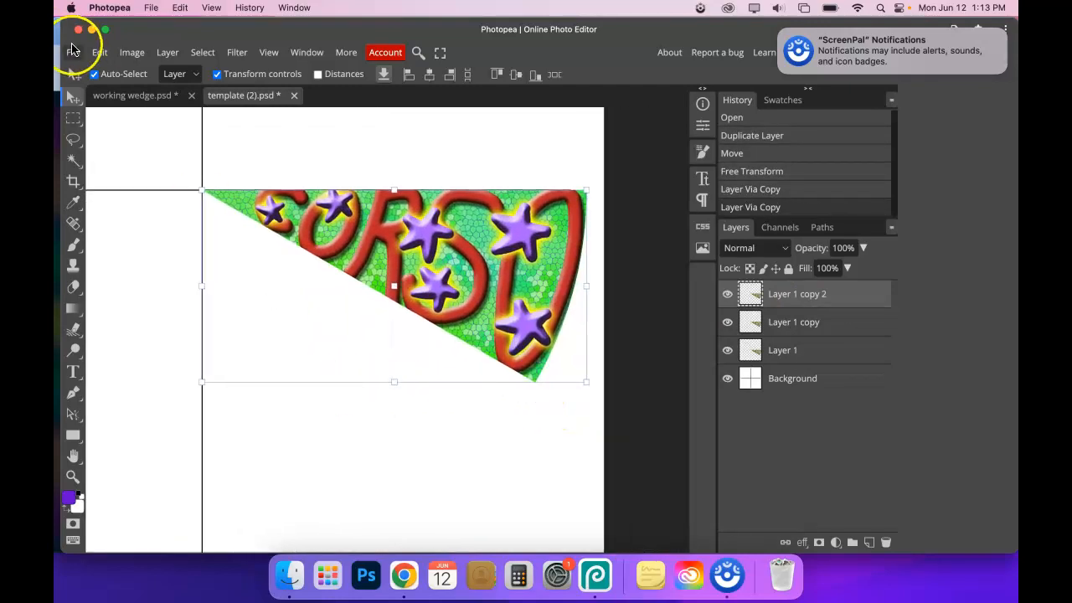
{"action": "left_click_drag", "start_coordinate": [394, 293], "coordinate": [457, 341]}
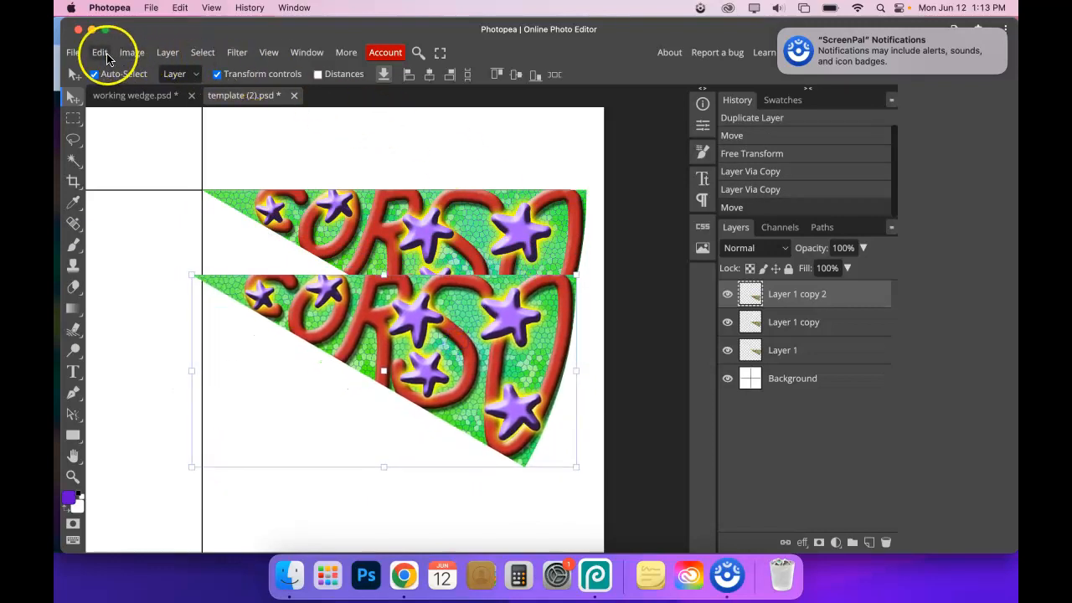
{"action": "left_click", "coordinate": [100, 53]}
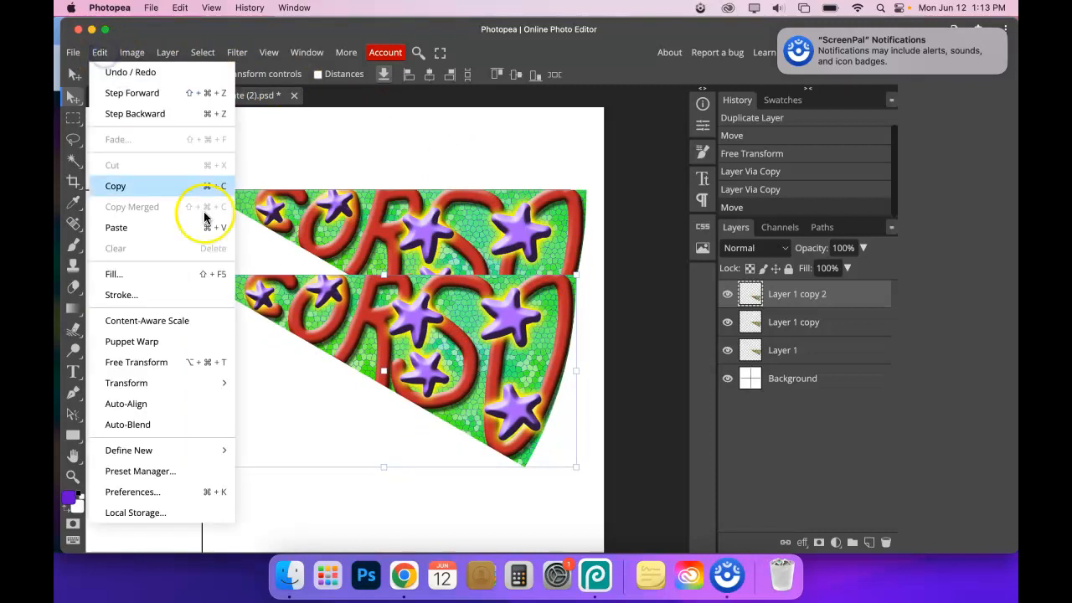
{"action": "mouse_move", "coordinate": [198, 383]}
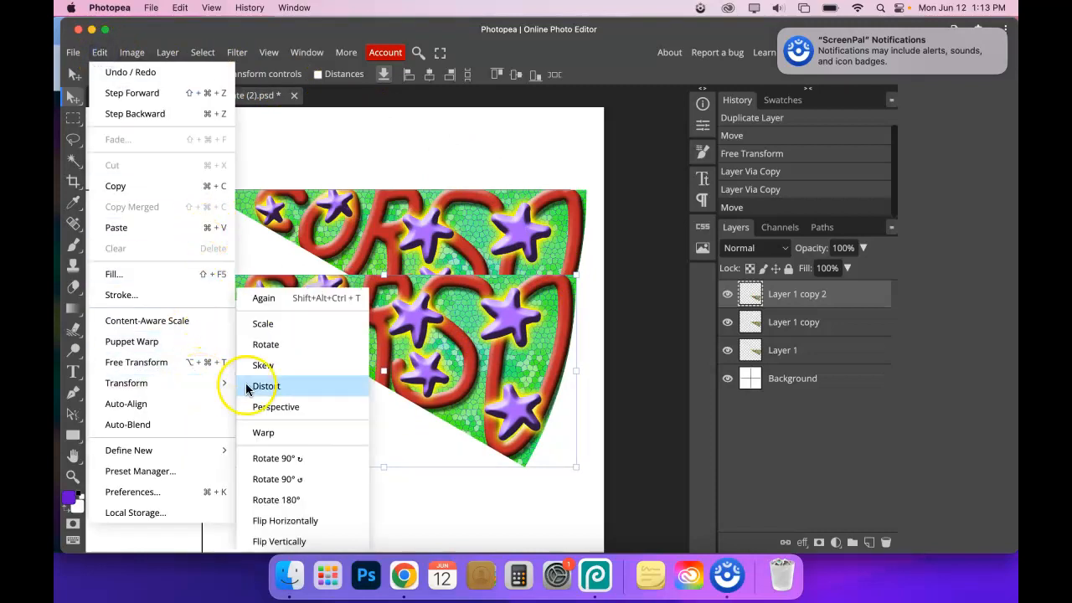
{"action": "left_click", "coordinate": [300, 520]}
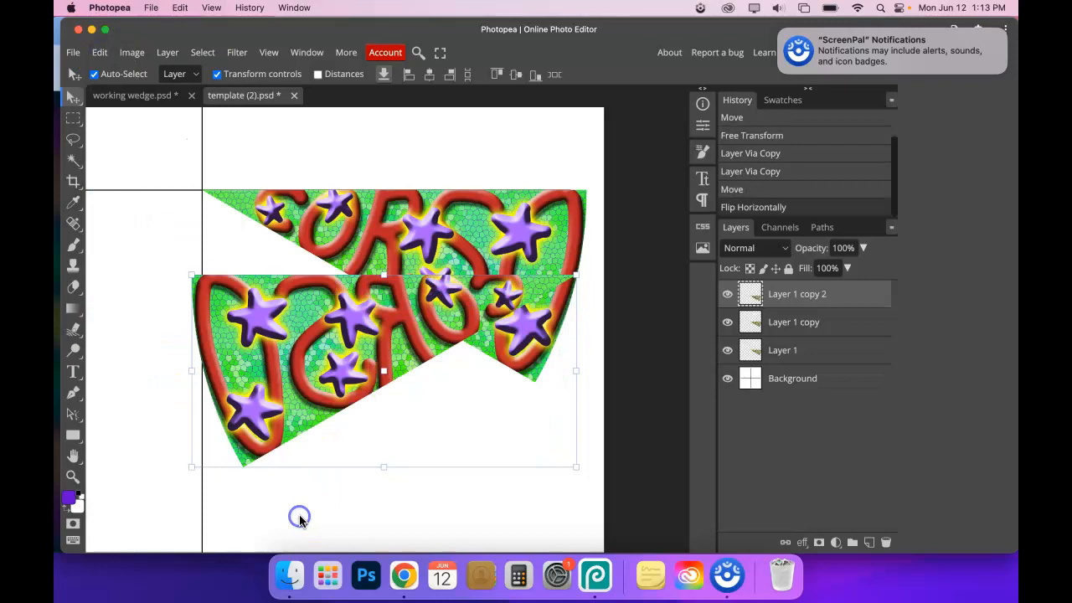
{"action": "left_click_drag", "start_coordinate": [384, 377], "coordinate": [342, 366]}
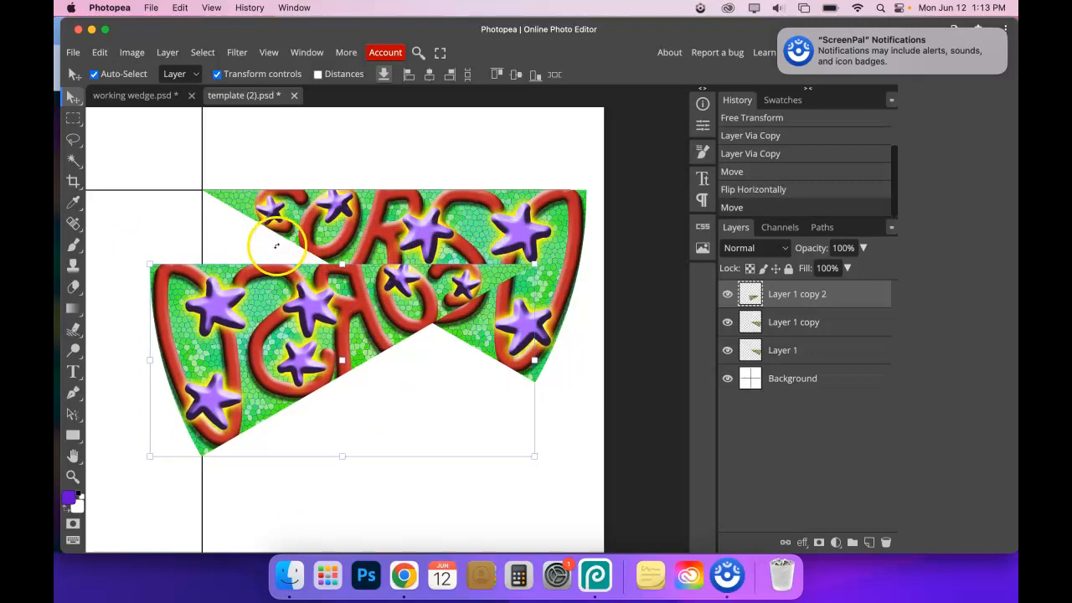
- Rotate the flipped wedge to -120° and fit it against the original wedge's lower edge with its tip on the crosshair center
{"action": "left_click_drag", "start_coordinate": [275, 245], "coordinate": [277, 462]}
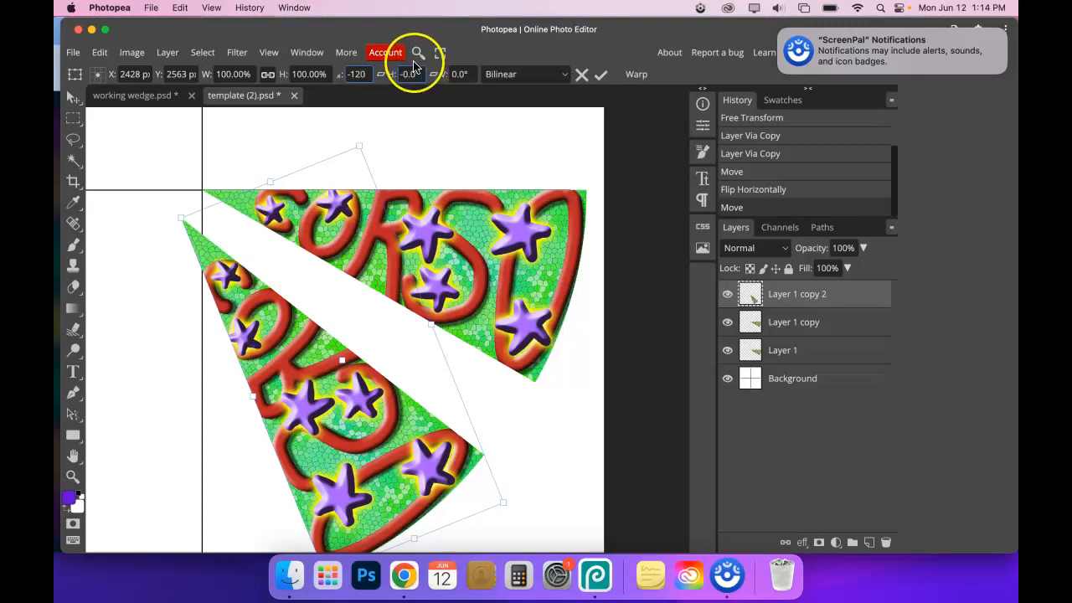
{"action": "key", "text": "Return"}
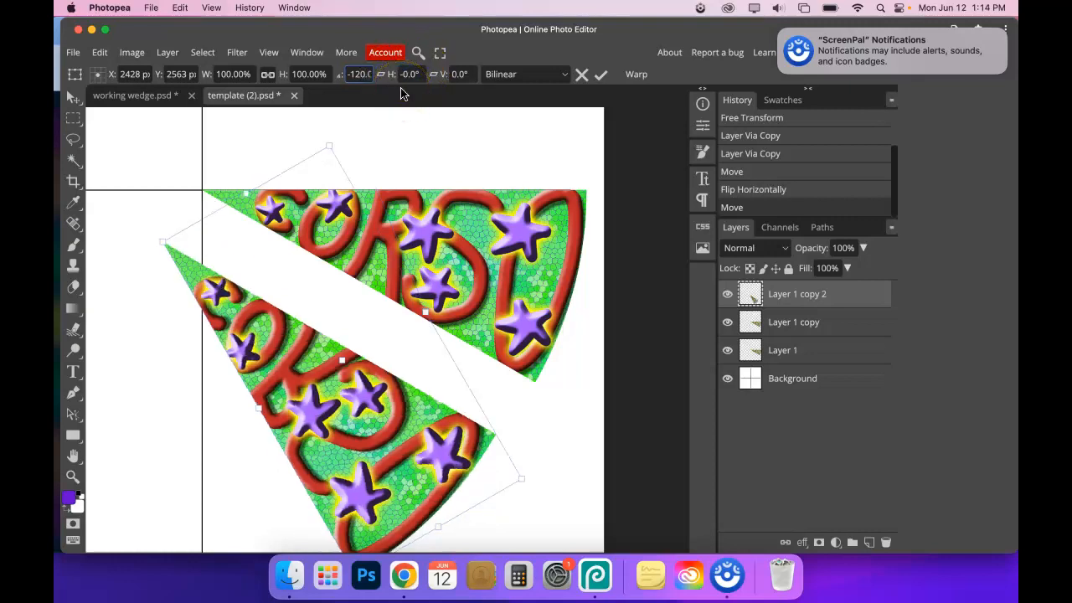
{"action": "left_click_drag", "start_coordinate": [265, 377], "coordinate": [302, 327]}
{"action": "left_click", "coordinate": [470, 131]}
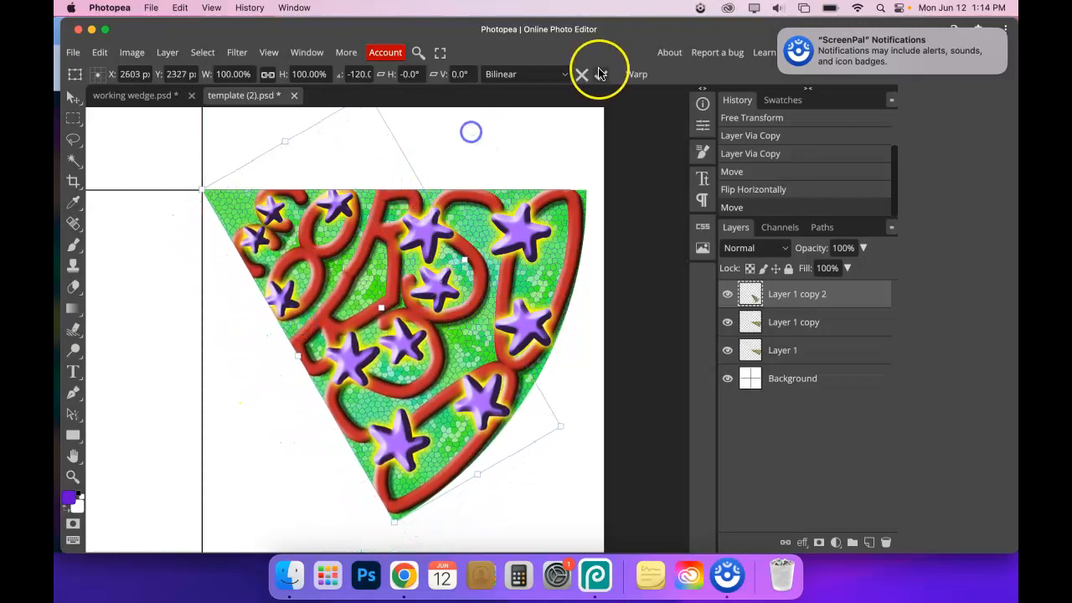
{"action": "left_click", "coordinate": [600, 73]}
- Nudge the rotated wedge in small increments to align its seam and red outlines with the original wedge
{"action": "left_click_drag", "start_coordinate": [483, 375], "coordinate": [485, 382]}
{"action": "left_click", "coordinate": [73, 475]}
{"action": "left_click_drag", "start_coordinate": [411, 411], "coordinate": [213, 173]}
{"action": "left_click", "coordinate": [72, 98]}
{"action": "left_click_drag", "start_coordinate": [377, 339], "coordinate": [377, 339]}
{"action": "key", "text": "Left"}
{"action": "key", "text": "Left"}
{"action": "key", "text": "Down"}
{"action": "key", "text": "Left"}
{"action": "key", "text": "Up"}
{"action": "key", "text": "Up"}
{"action": "key", "text": "Right"}
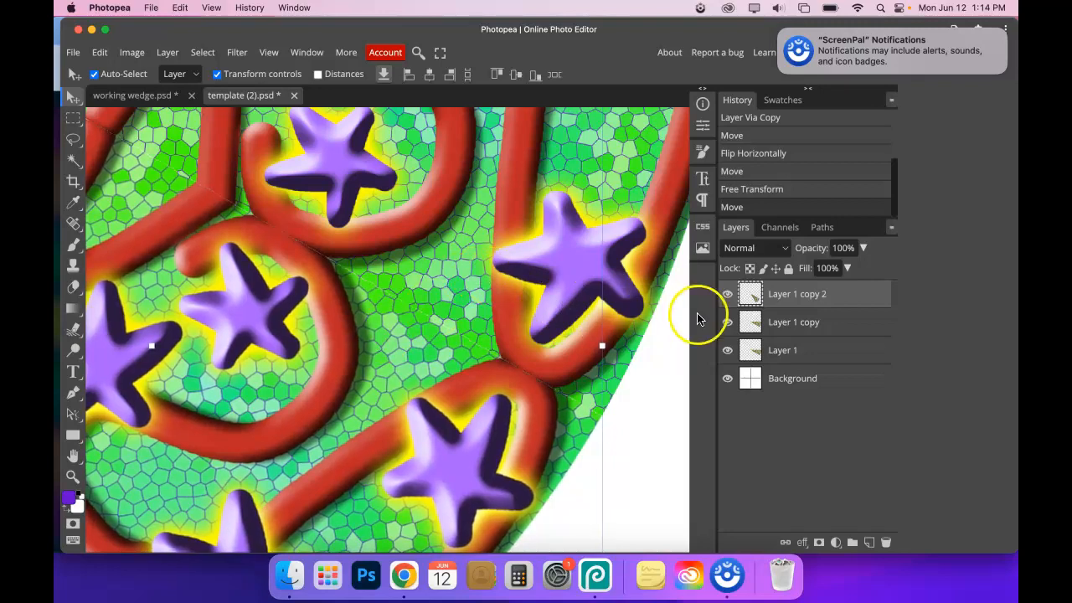
{"action": "key", "text": "Up"}
{"action": "key", "text": "Down"}
{"action": "key", "text": "Down"}
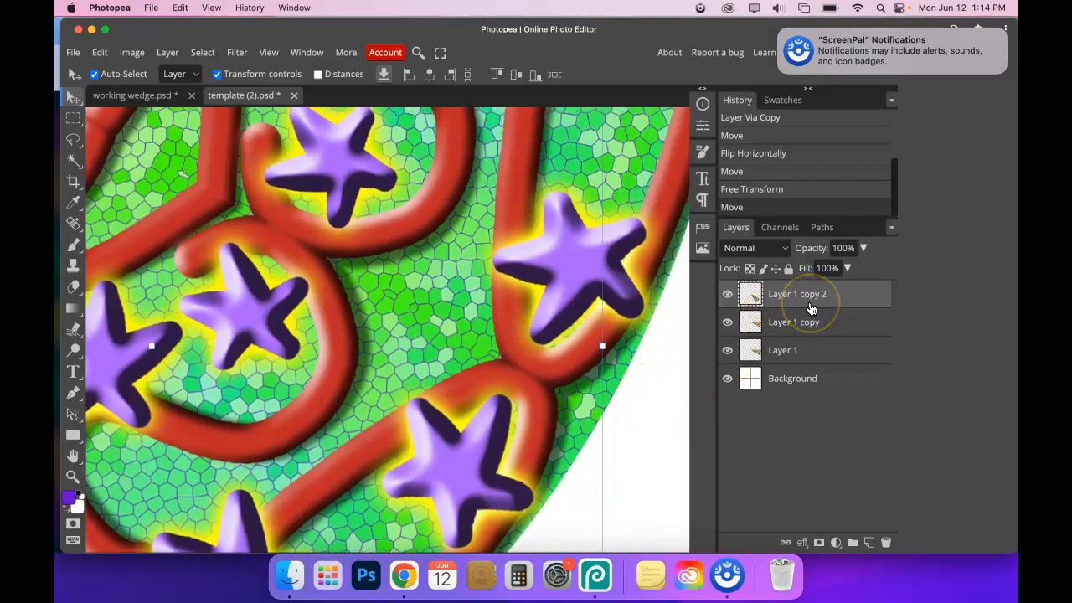
- Move the Layer 1 copy wedge out, rotate it 60°, and fit it beside the flipped wedge to complete the quarter circle
{"action": "key", "text": "super+0"}
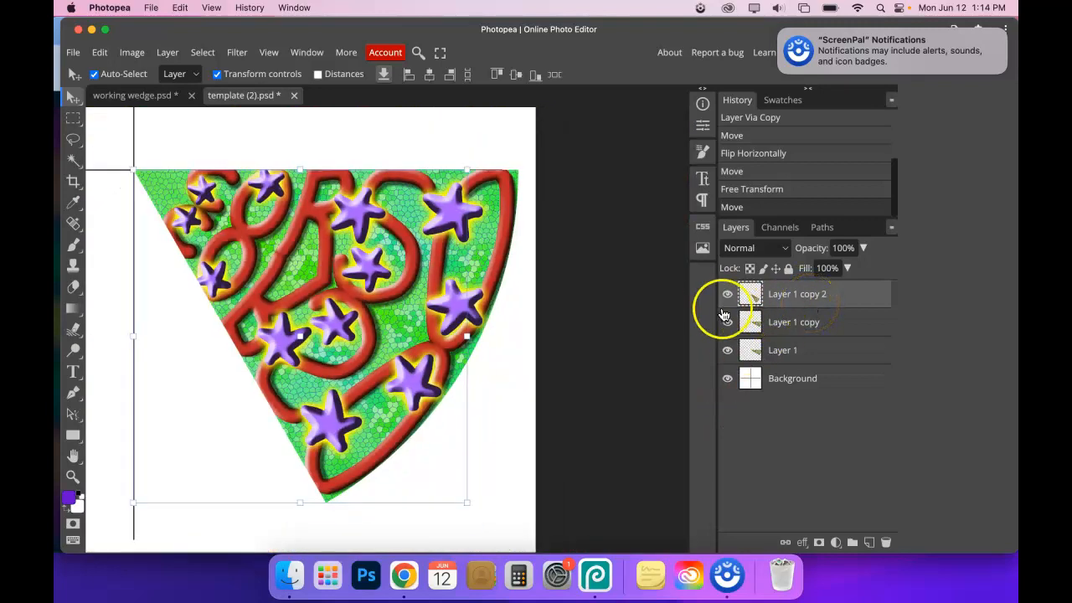
{"action": "left_click_drag", "start_coordinate": [385, 339], "coordinate": [521, 337]}
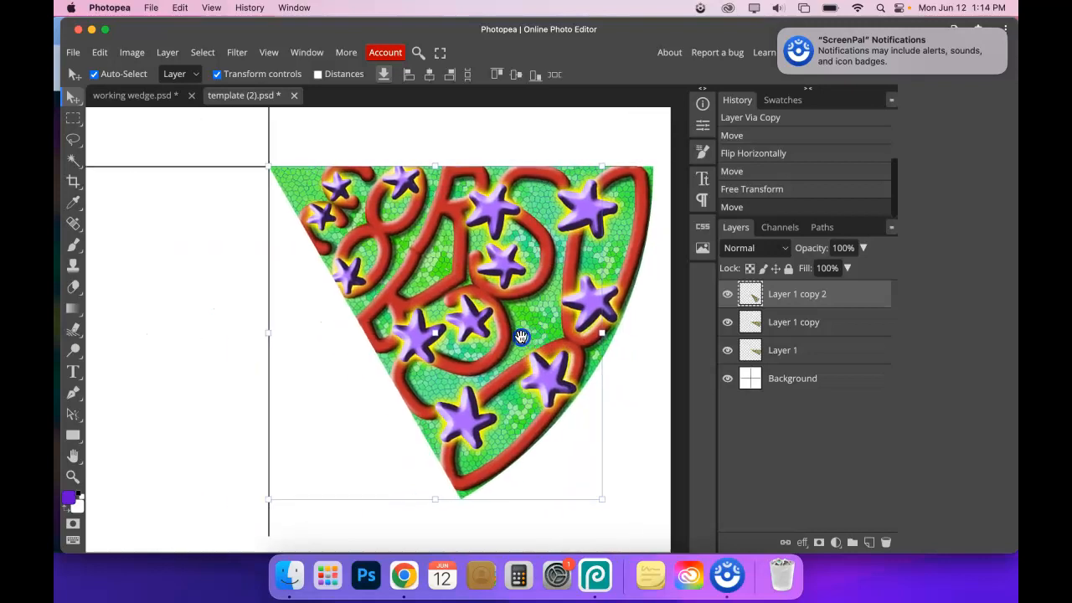
{"action": "left_click", "coordinate": [821, 335]}
{"action": "left_click_drag", "start_coordinate": [617, 232], "coordinate": [351, 416]}
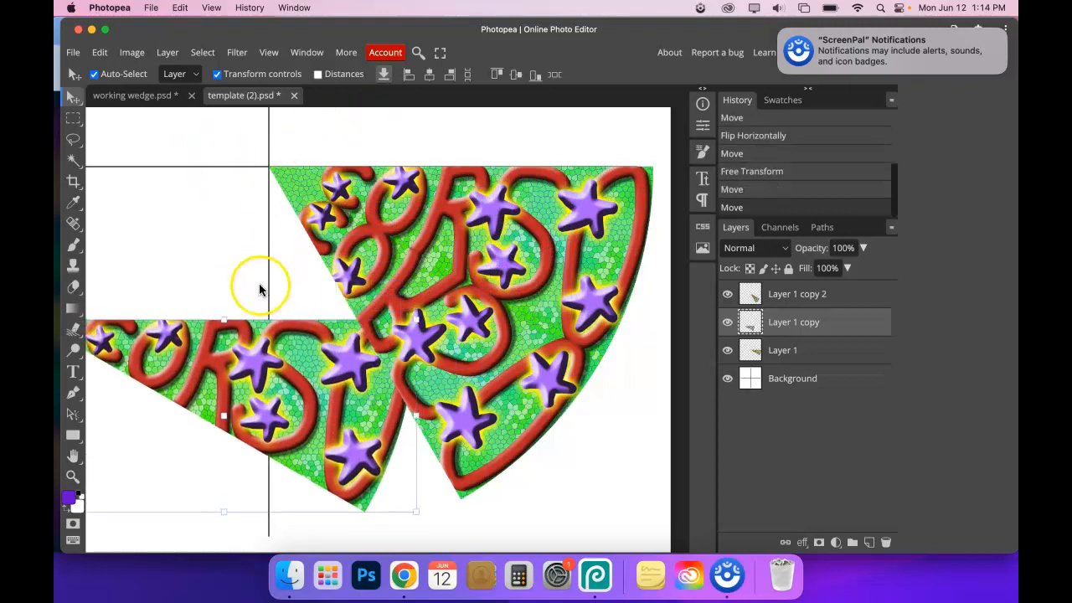
{"action": "left_click_drag", "start_coordinate": [237, 303], "coordinate": [307, 327]}
{"action": "left_click", "coordinate": [363, 74]}
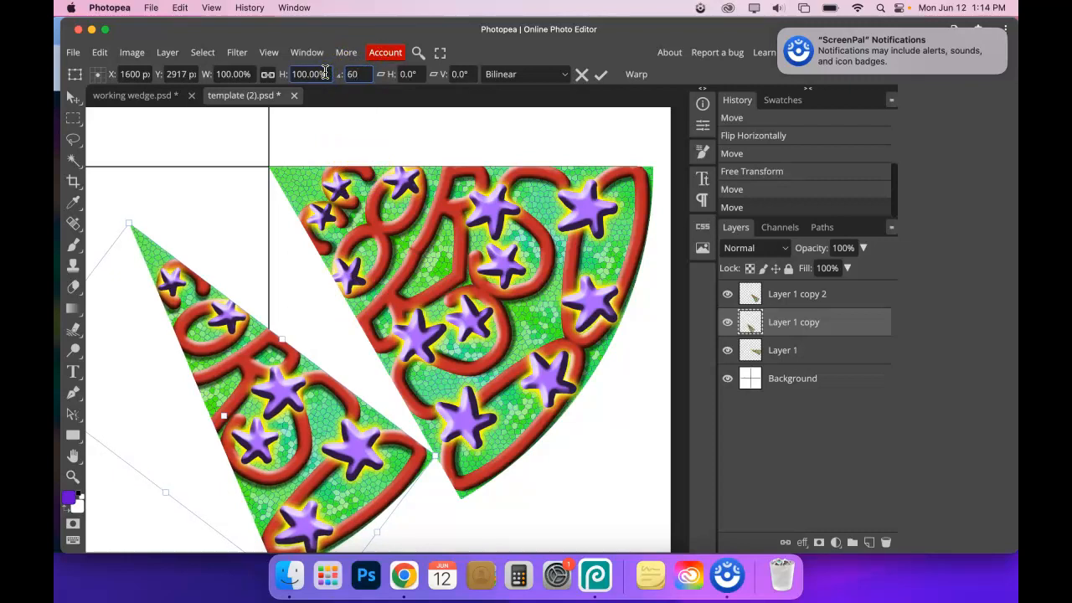
{"action": "key", "text": "Return"}
{"action": "left_click_drag", "start_coordinate": [243, 334], "coordinate": [299, 294]}
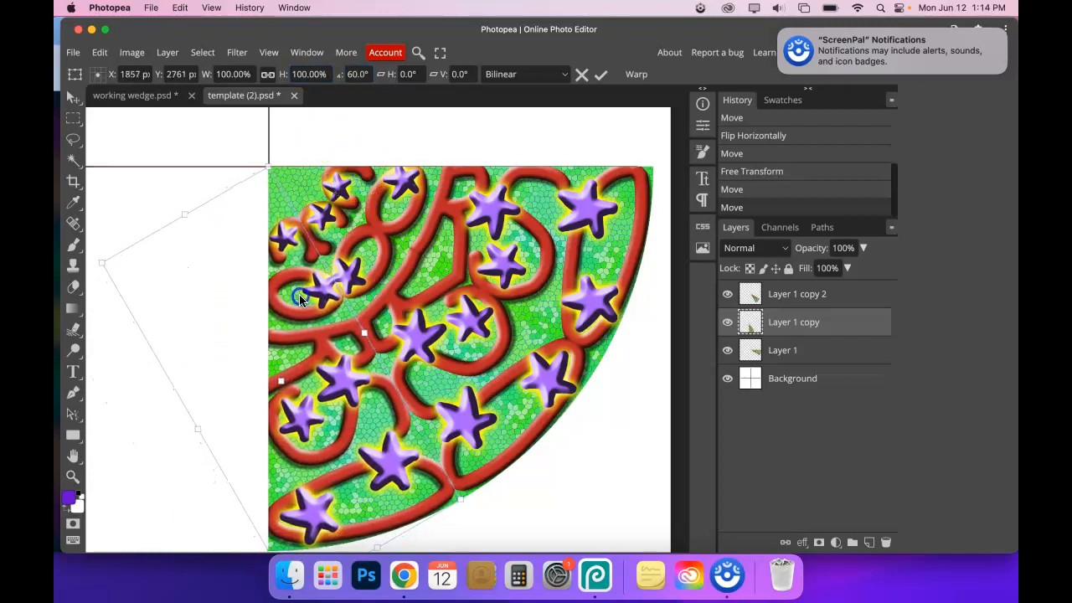
- Commit the third wedge's rotation and fine-tune its position along the seam with the flipped wedge
{"action": "left_click", "coordinate": [72, 477]}
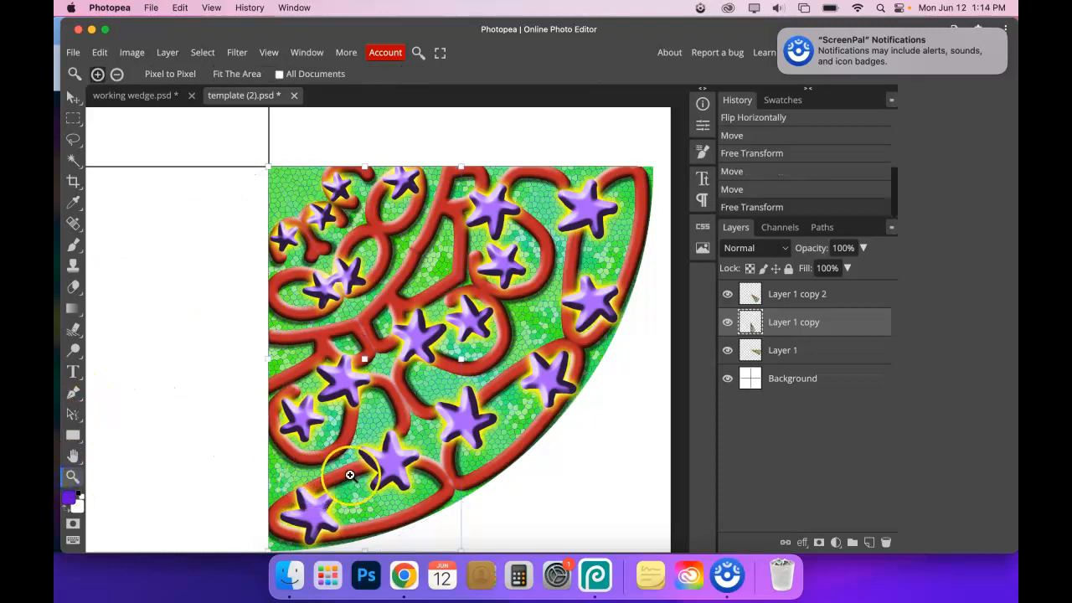
{"action": "left_click", "coordinate": [376, 481]}
{"action": "left_click", "coordinate": [376, 480]}
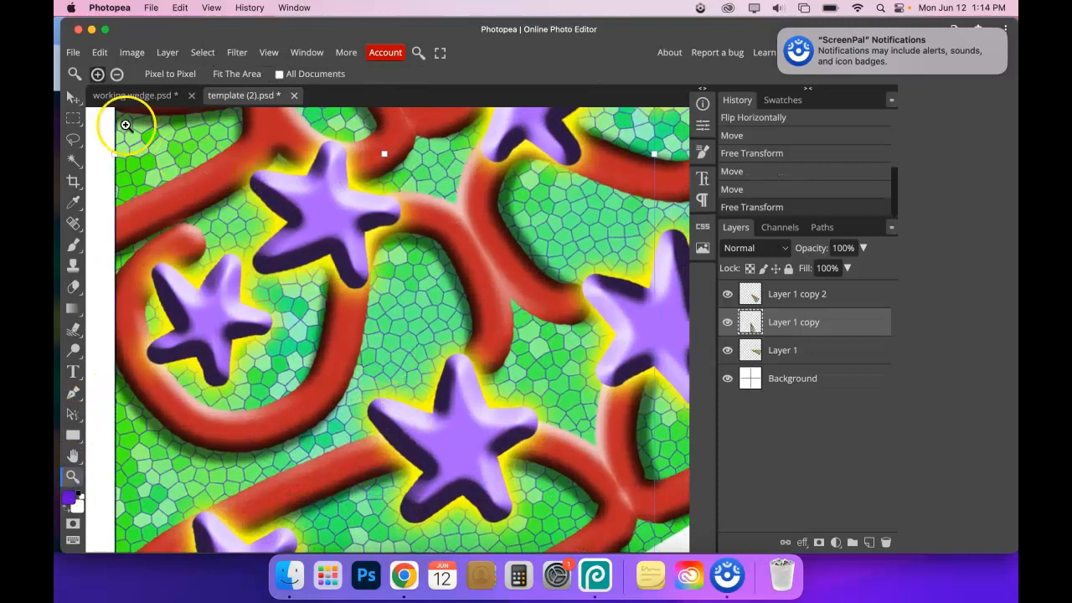
{"action": "left_click", "coordinate": [74, 97]}
{"action": "left_click_drag", "start_coordinate": [308, 244], "coordinate": [280, 292]}
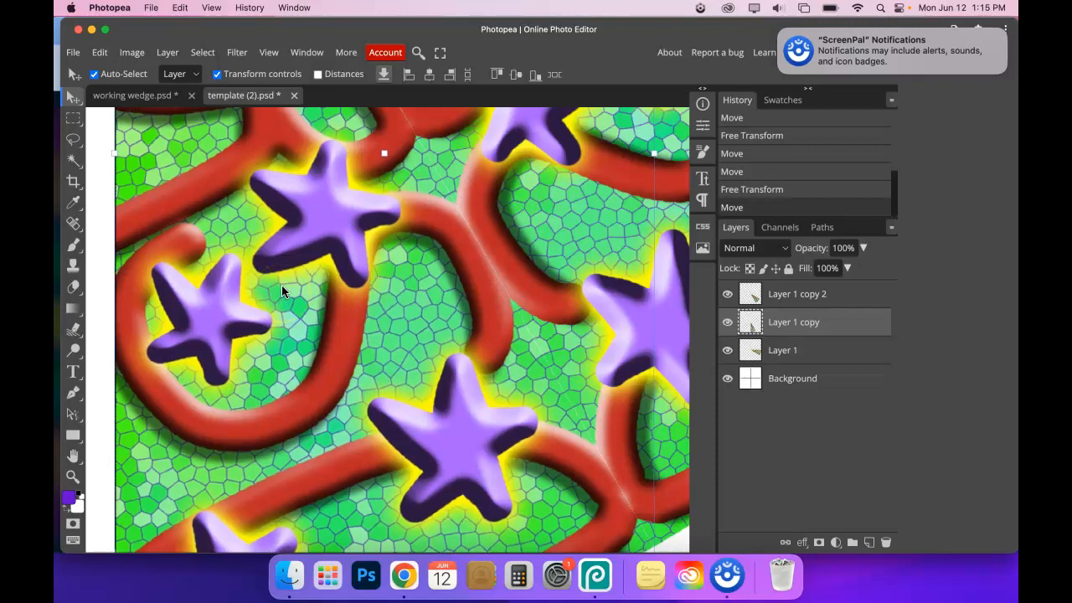
- Merge the three wedge layers into a single quarter-circle layer, keeping the Background separate
{"action": "key", "text": "super+0"}
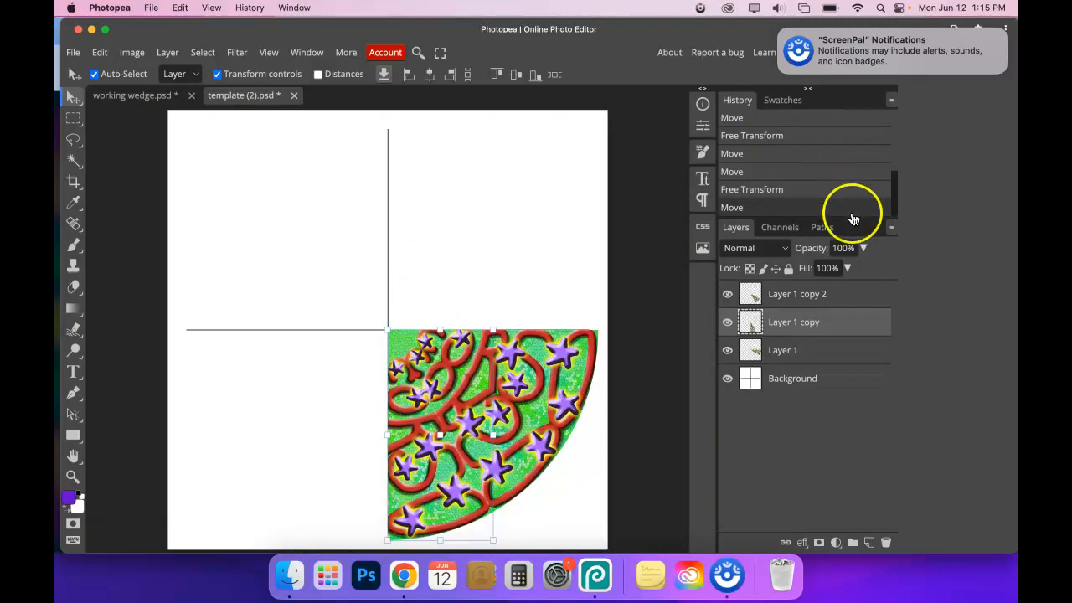
{"action": "left_click", "coordinate": [804, 293]}
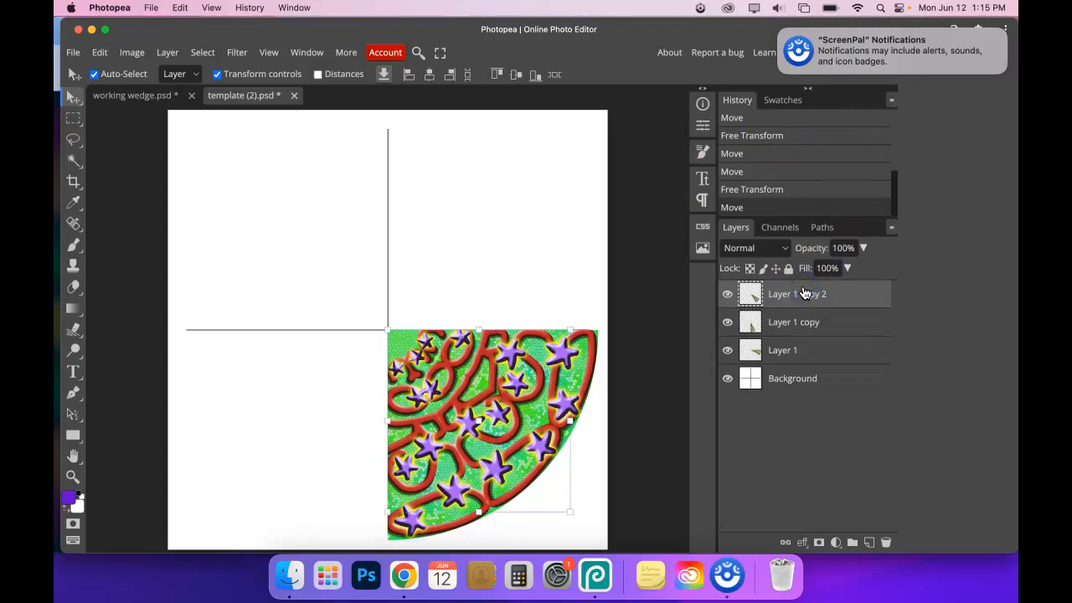
{"action": "key", "text": "super+e"}
{"action": "key", "text": "super+e"}
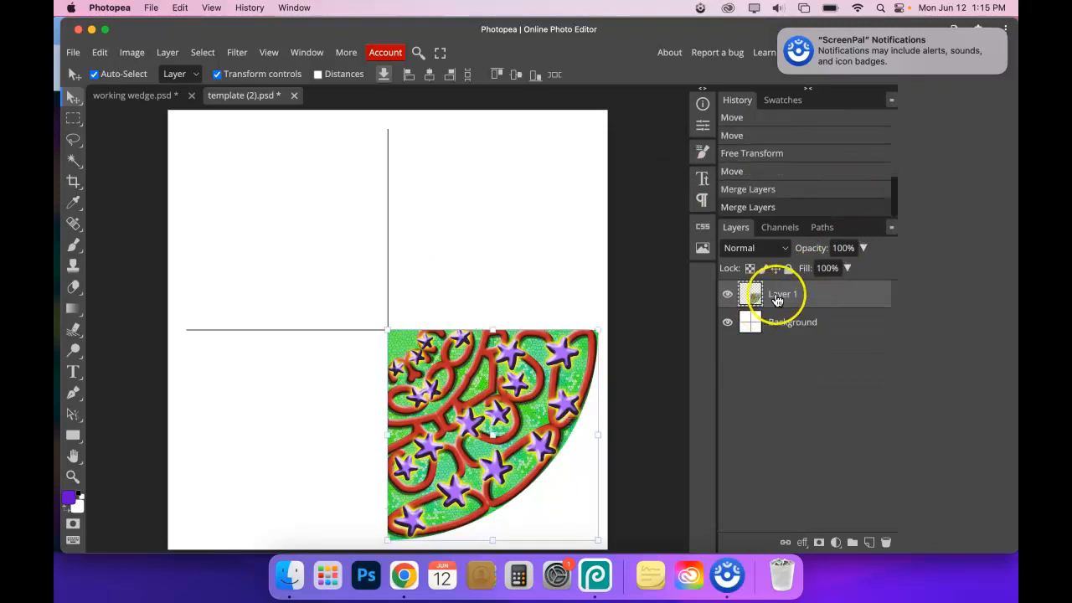
- Duplicate the quarter-circle layer, flip the copy horizontally, and place it against the original along the vertical crosshair line
{"action": "key", "text": "super+j"}
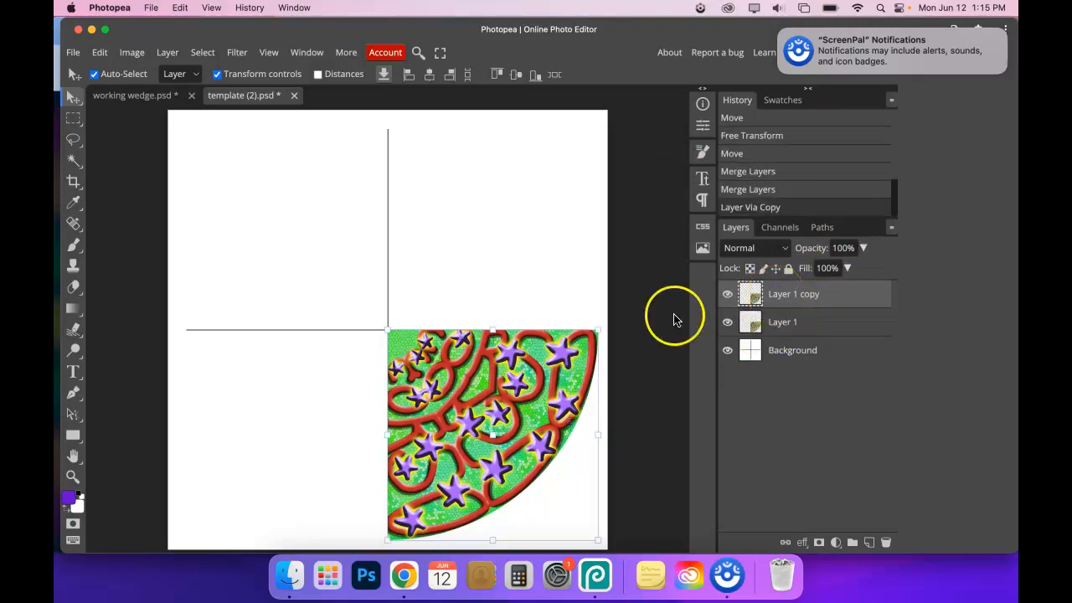
{"action": "left_click_drag", "start_coordinate": [509, 389], "coordinate": [456, 411]}
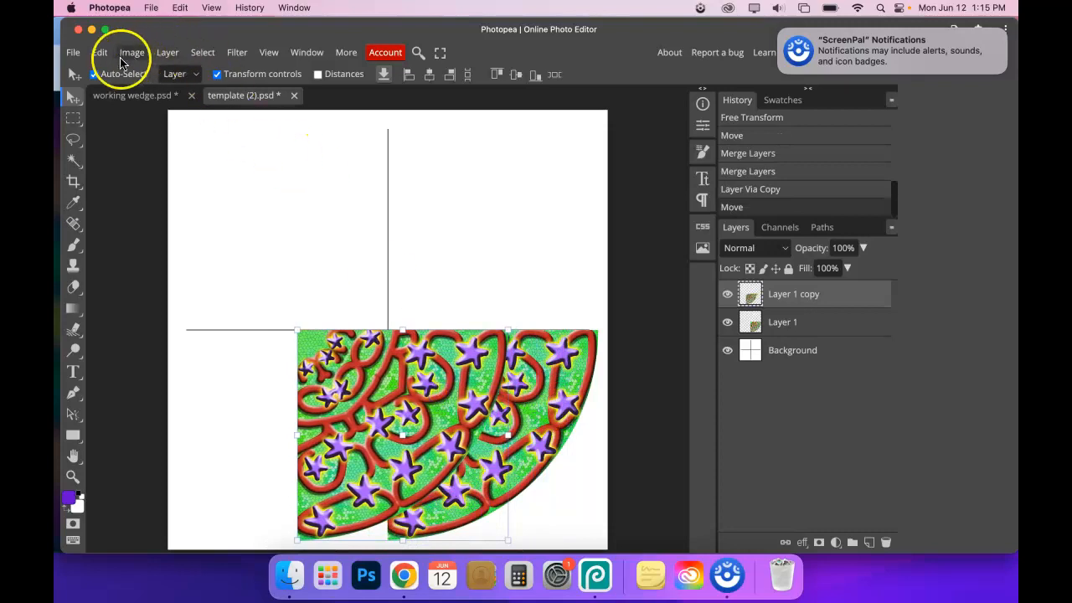
{"action": "left_click", "coordinate": [100, 52]}
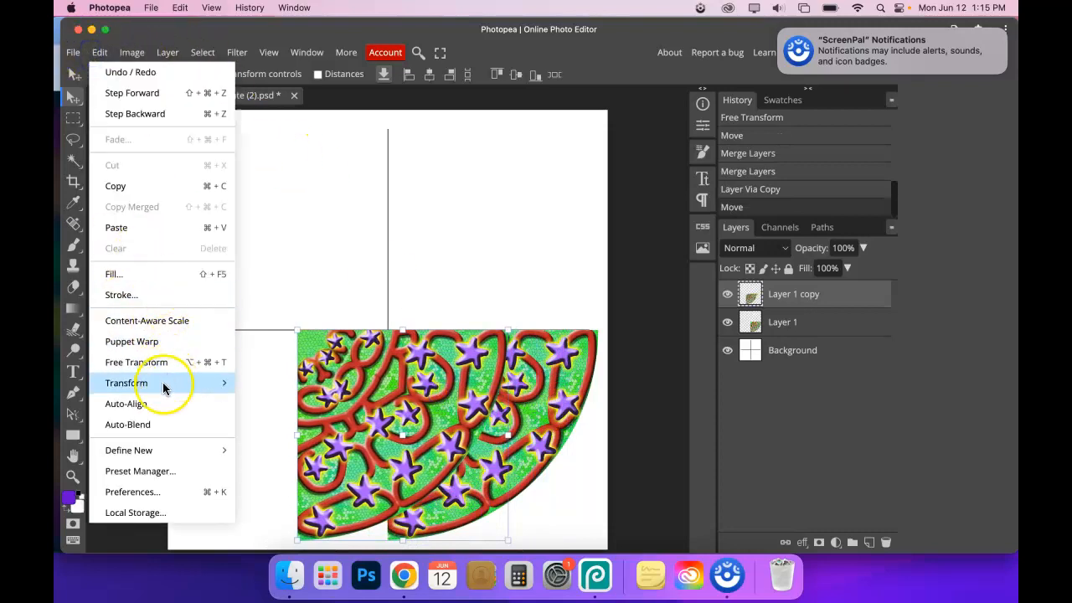
{"action": "mouse_move", "coordinate": [165, 385]}
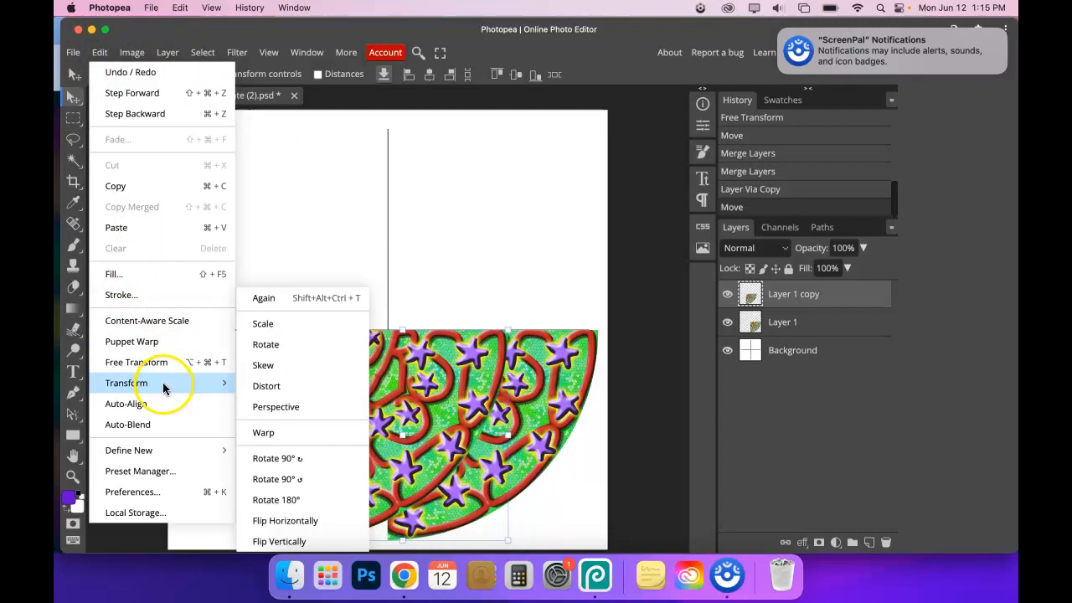
{"action": "left_click", "coordinate": [274, 522]}
{"action": "left_click_drag", "start_coordinate": [390, 438], "coordinate": [270, 439]}
- Nudge the mirrored quarter horizontally to line it up with the original at the vertical seam
{"action": "left_click", "coordinate": [73, 475]}
{"action": "left_click_drag", "start_coordinate": [426, 423], "coordinate": [460, 444]}
{"action": "left_click_drag", "start_coordinate": [334, 399], "coordinate": [477, 392]}
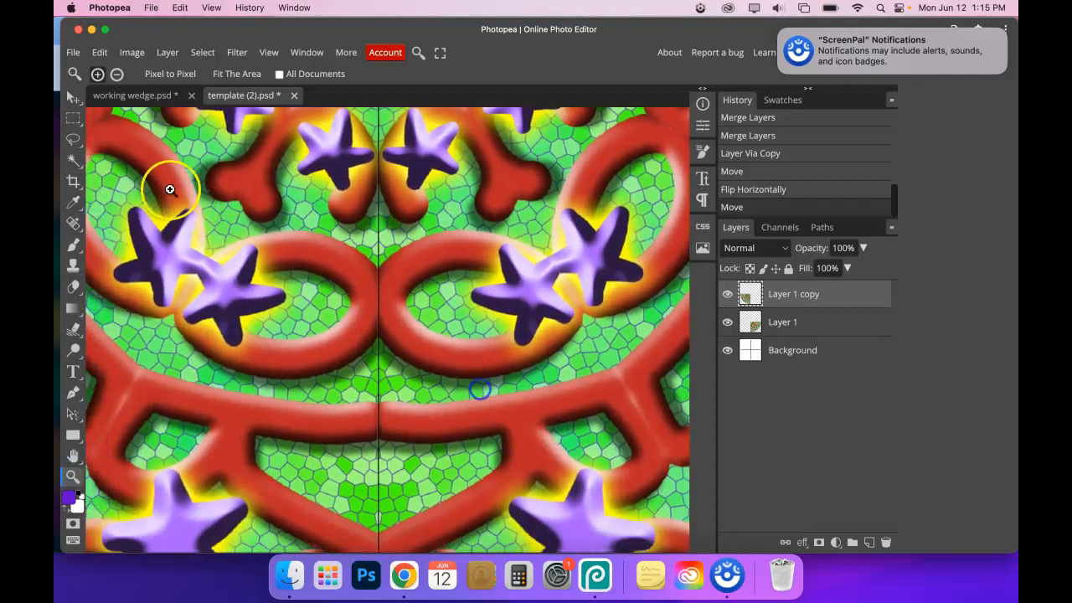
{"action": "left_click", "coordinate": [70, 98]}
{"action": "mouse_move", "coordinate": [270, 216]}
{"action": "left_mouse_down"}
{"action": "mouse_move", "coordinate": [280, 220]}
{"action": "mouse_move", "coordinate": [270, 217]}
{"action": "left_mouse_up"}
{"action": "key", "text": "Right"}
{"action": "key", "text": "Right"}
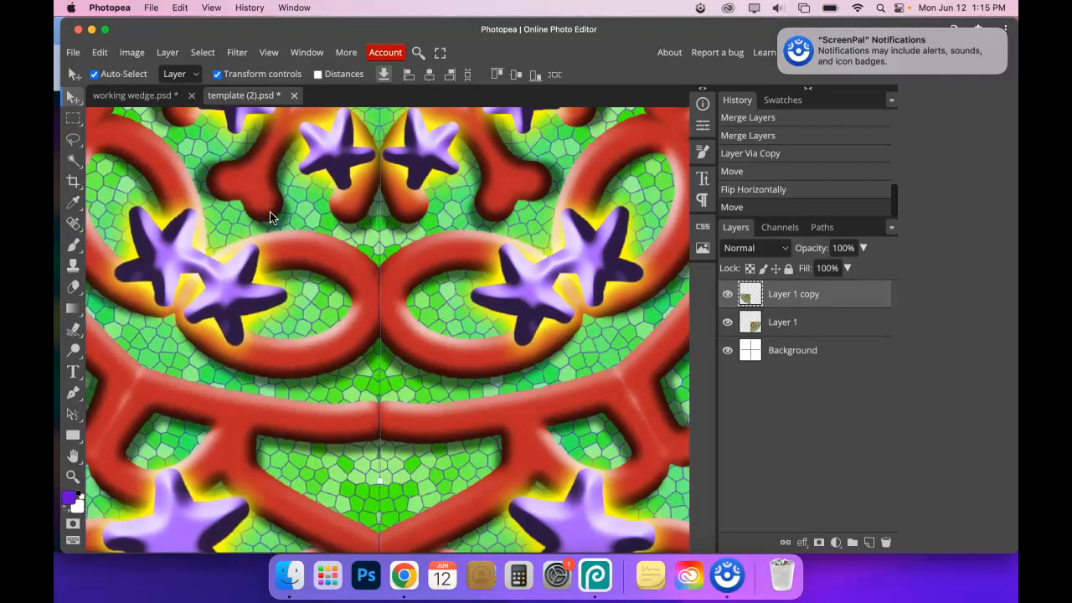
{"action": "key", "text": "Left"}
{"action": "key", "text": "Left"}
- Nudge the original quarter on Layer 1 left in small increments to tighten the vertical seam
{"action": "left_click", "coordinate": [384, 199]}
{"action": "left_click", "coordinate": [640, 223]}
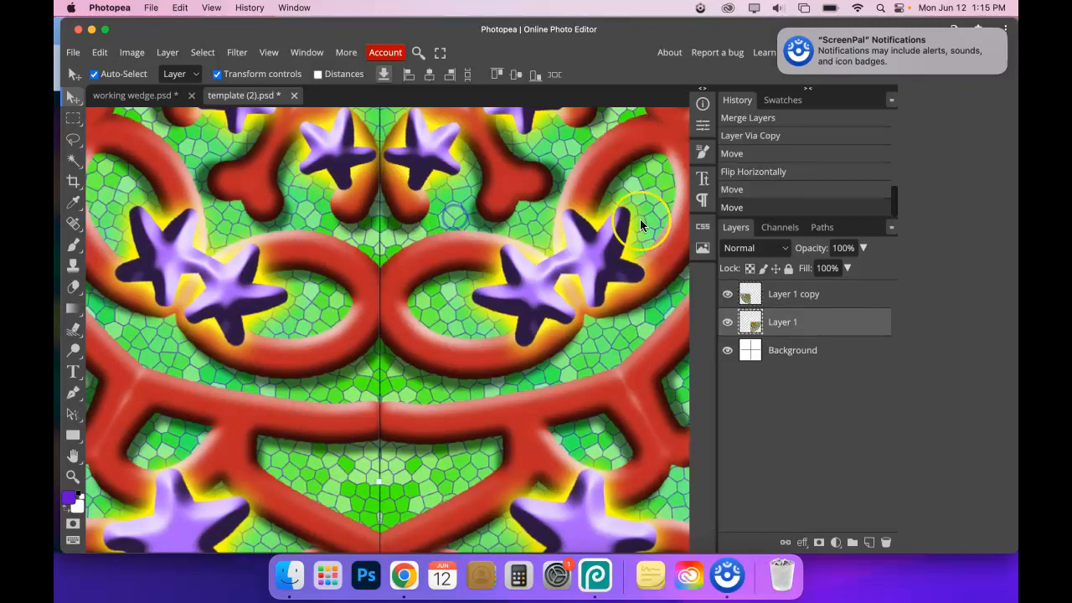
{"action": "key", "text": "Left"}
{"action": "key", "text": "Left"}
{"action": "key", "text": "Left"}
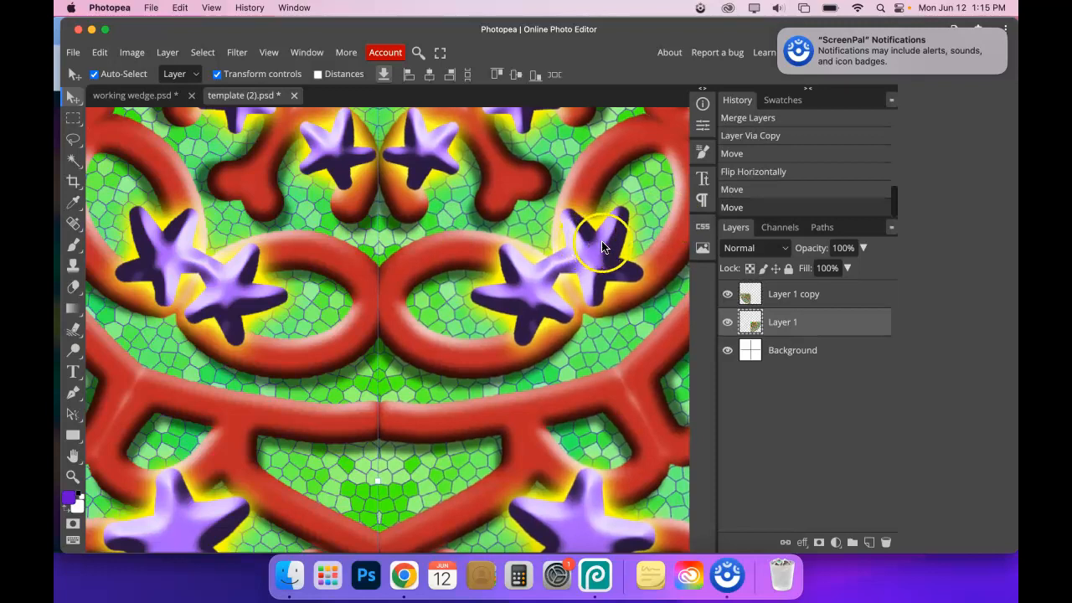
- Merge the two mirrored quarter-circle layers into a single half-circle layer, keeping the Background separate
{"action": "left_click", "coordinate": [802, 352]}
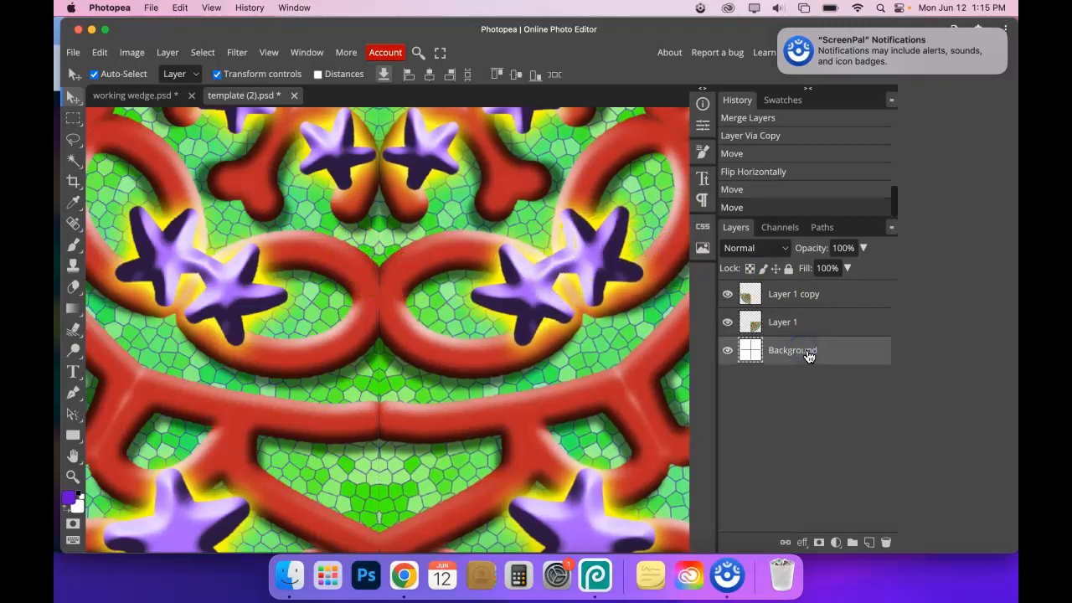
{"action": "key", "text": "super+0"}
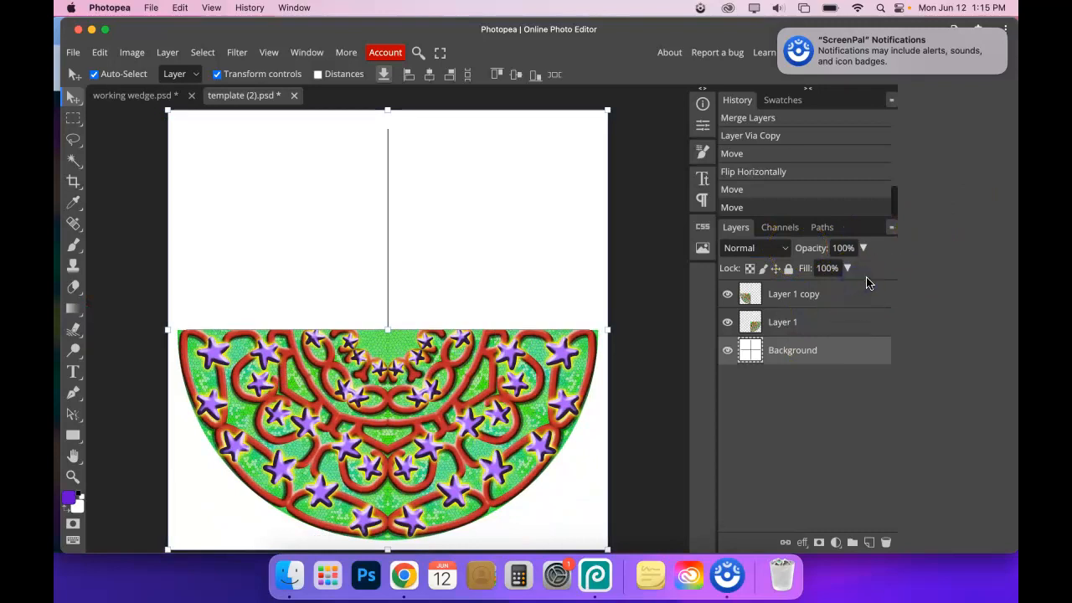
{"action": "left_click", "coordinate": [833, 298]}
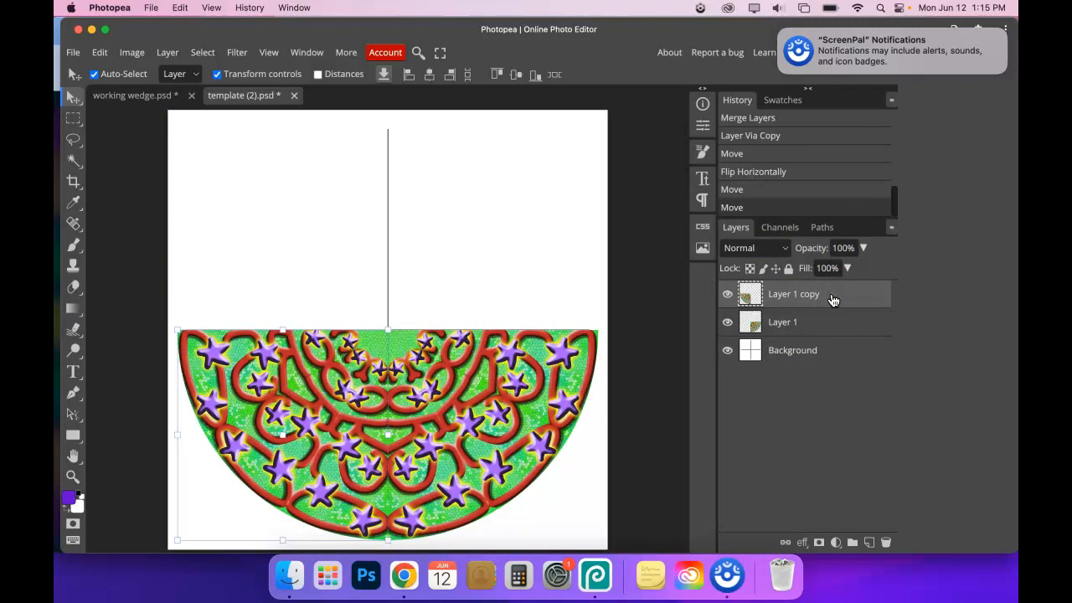
{"action": "key", "text": "super+e"}
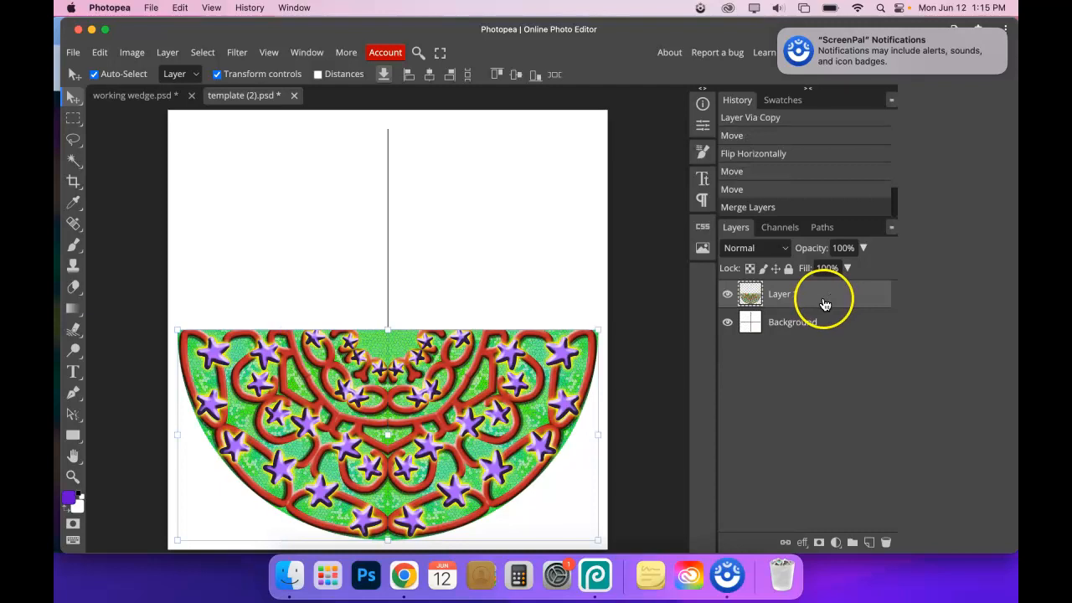
- Duplicate the half-circle layer, flip the copy vertically, and place it above the original along the horizontal centre line to complete the circle
{"action": "key", "text": "super+j"}
{"action": "left_click_drag", "start_coordinate": [591, 343], "coordinate": [600, 262]}
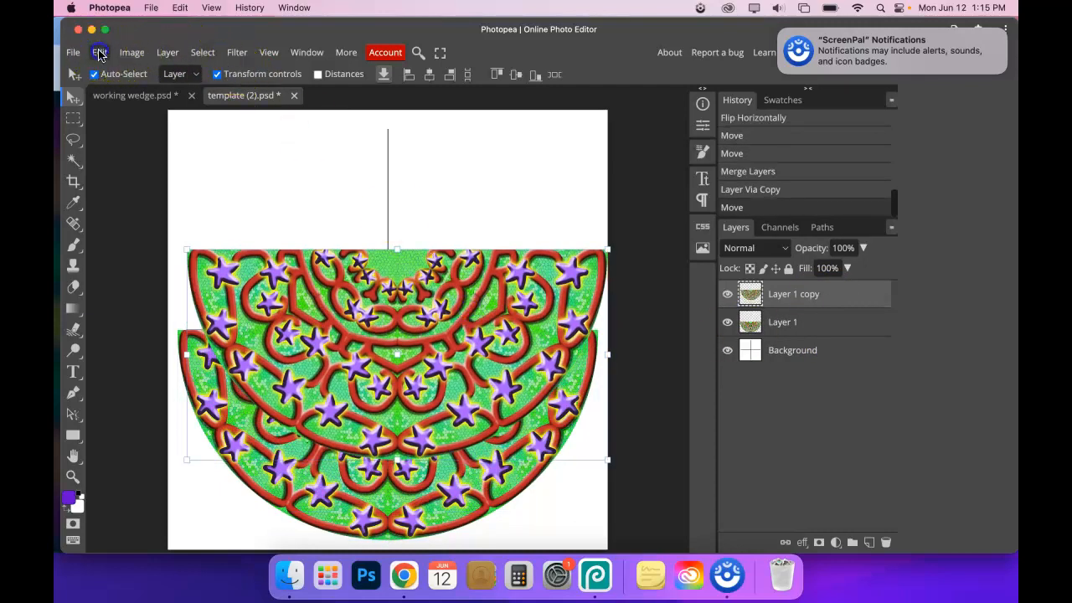
{"action": "left_click", "coordinate": [99, 53]}
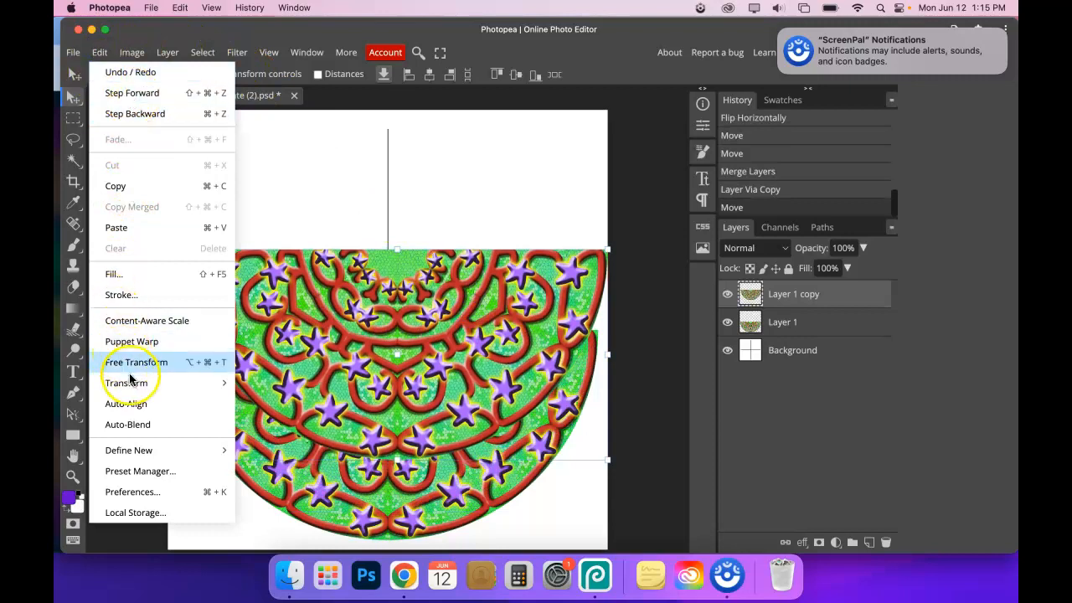
{"action": "mouse_move", "coordinate": [131, 383]}
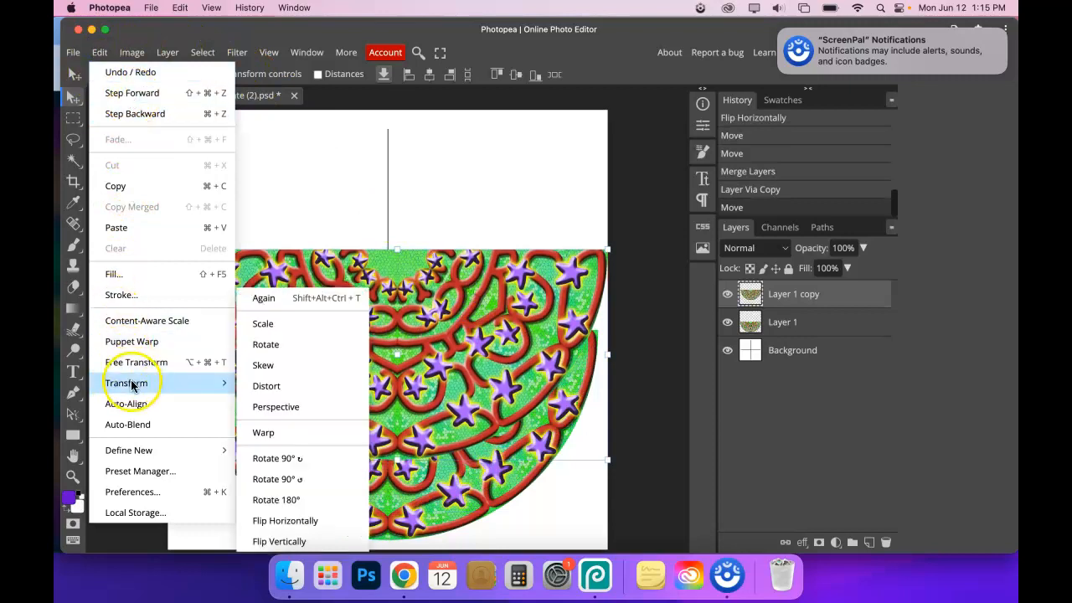
{"action": "left_click", "coordinate": [300, 540]}
{"action": "left_click_drag", "start_coordinate": [361, 391], "coordinate": [362, 269]}
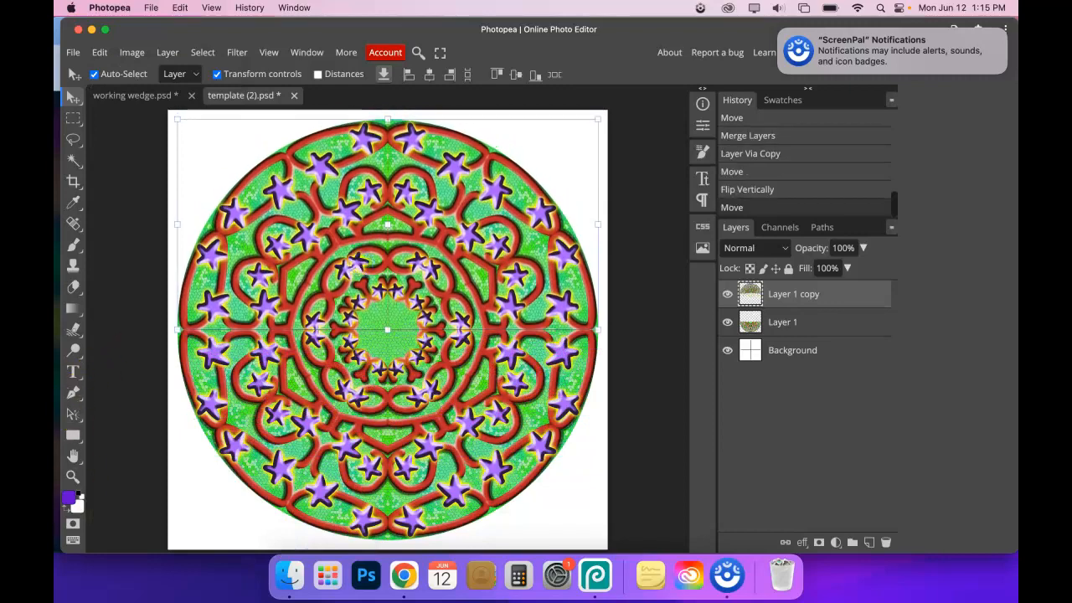
- Nudge the two half-circle layers together to tighten the horizontal seam, hiding the Background while checking the join and restoring it again
{"action": "left_click", "coordinate": [72, 476]}
{"action": "left_click", "coordinate": [469, 322]}
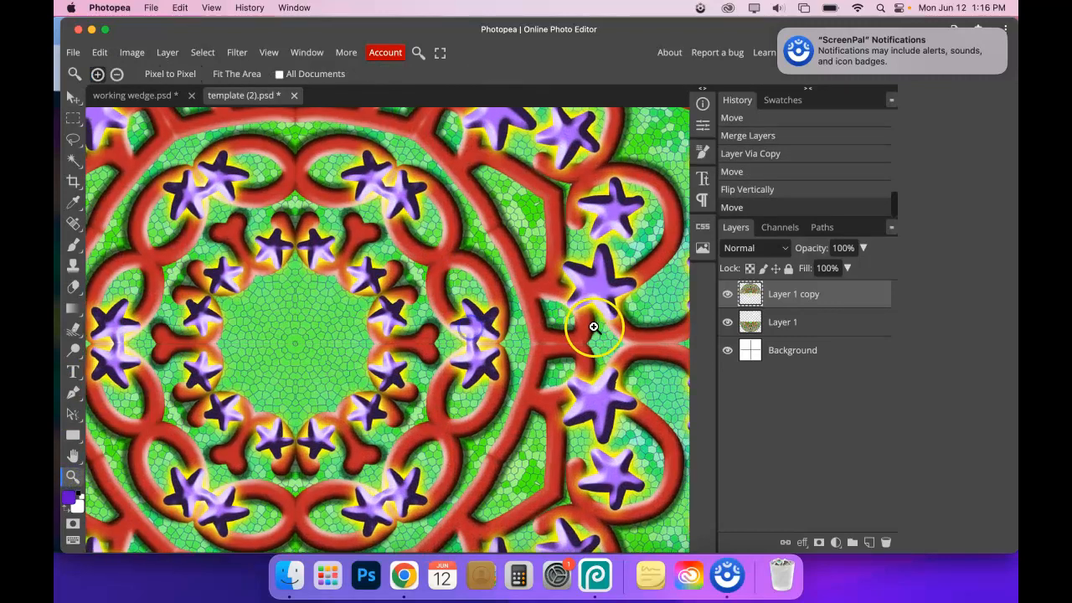
{"action": "left_click", "coordinate": [73, 98]}
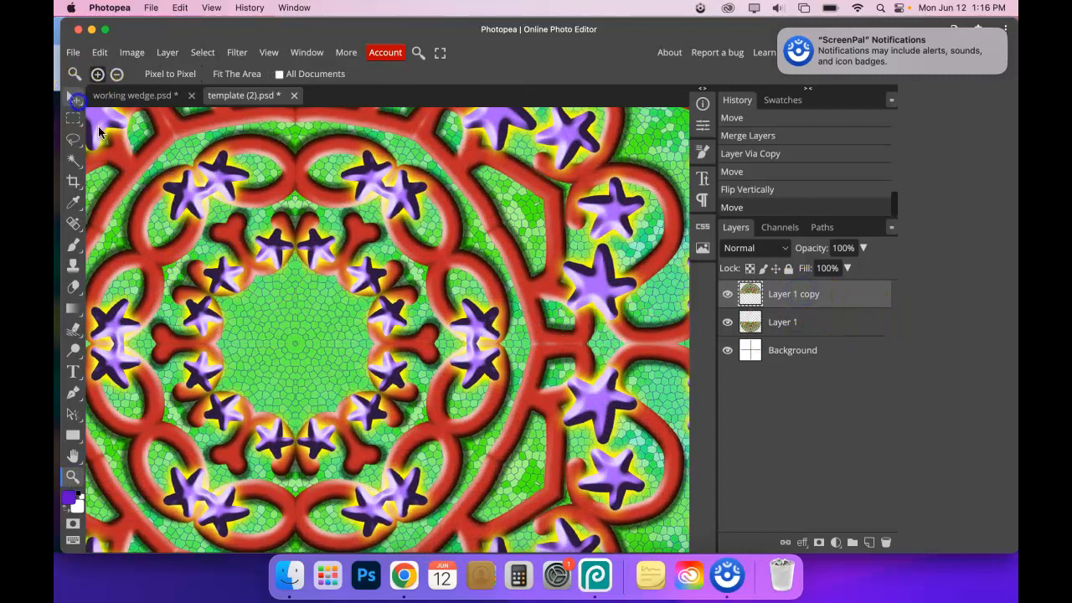
{"action": "left_click_drag", "start_coordinate": [346, 284], "coordinate": [346, 286]}
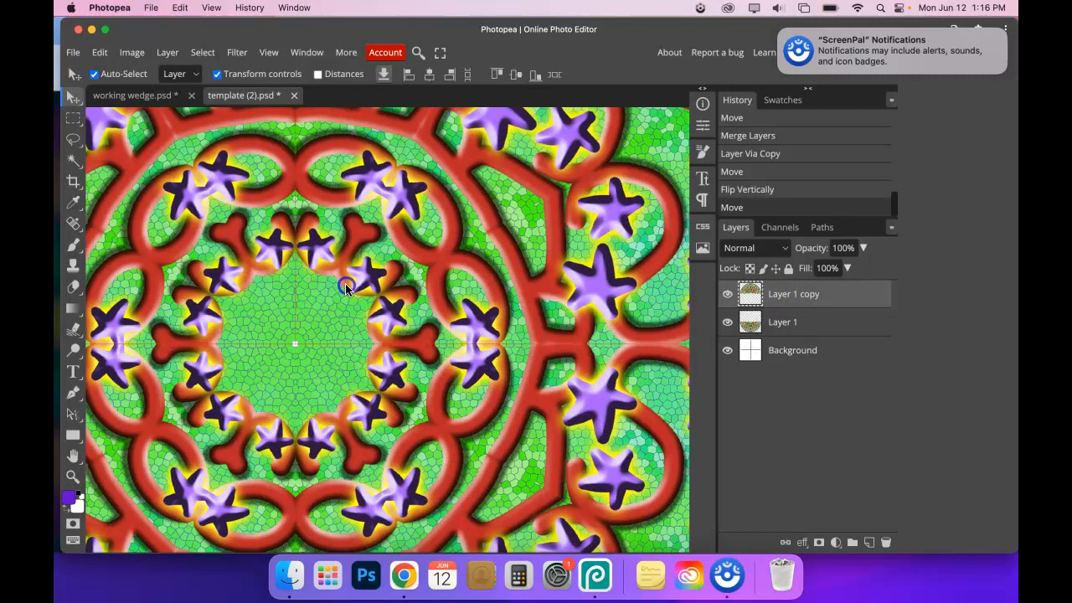
{"action": "left_click", "coordinate": [317, 428]}
{"action": "left_click", "coordinate": [727, 350]}
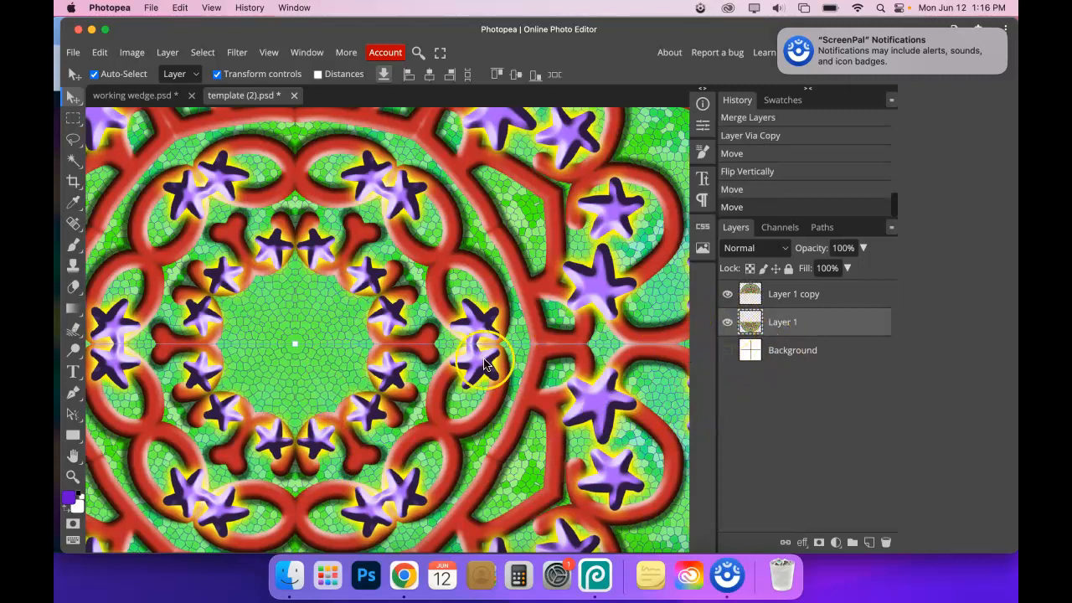
{"action": "left_click", "coordinate": [807, 352]}
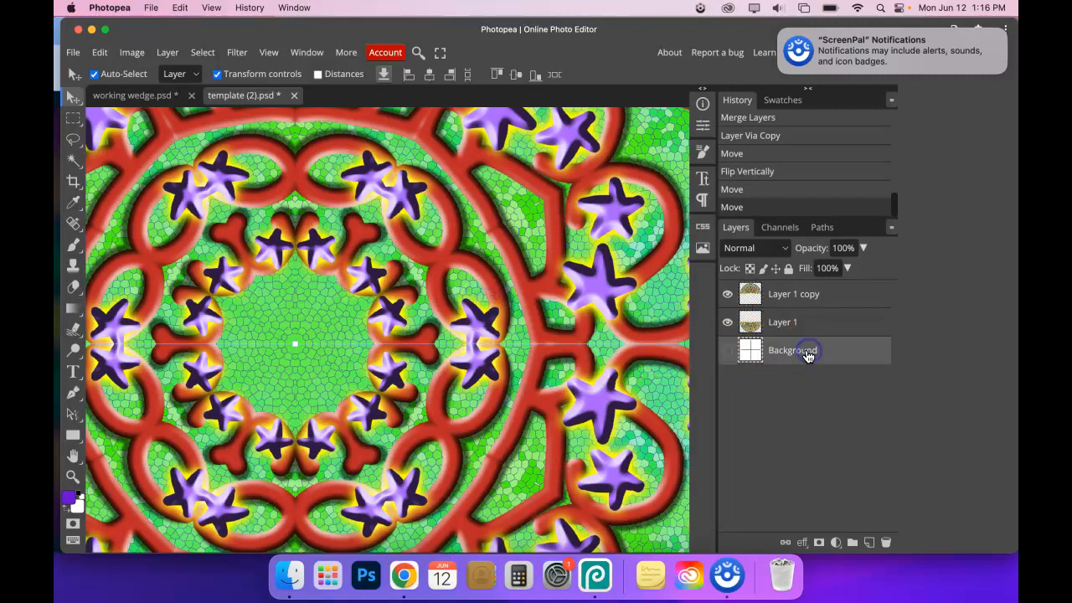
{"action": "left_click", "coordinate": [432, 277]}
{"action": "left_click", "coordinate": [432, 277]}
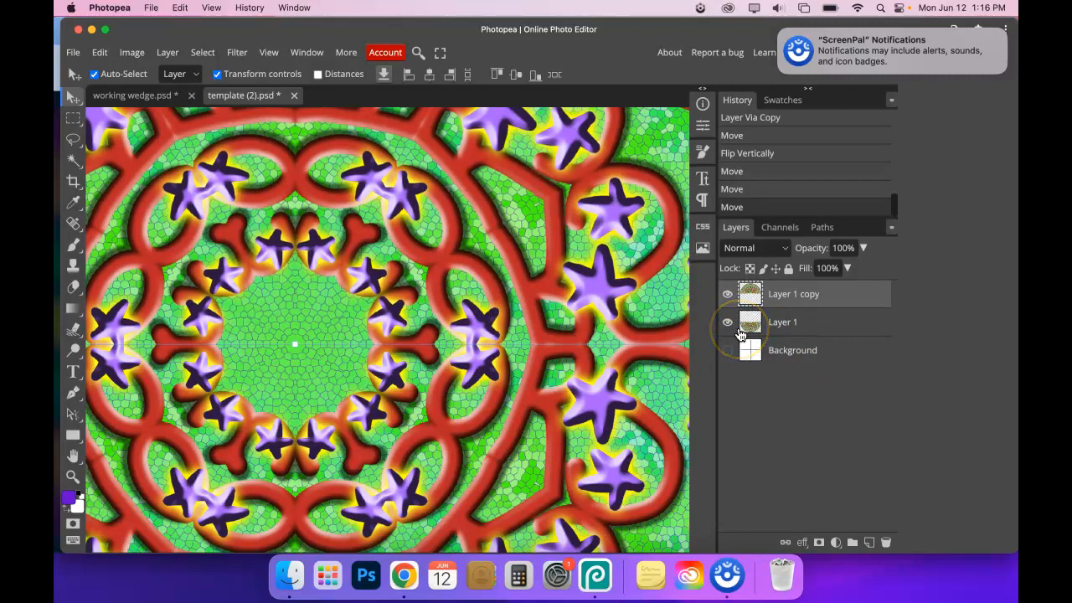
{"action": "left_click", "coordinate": [793, 350]}
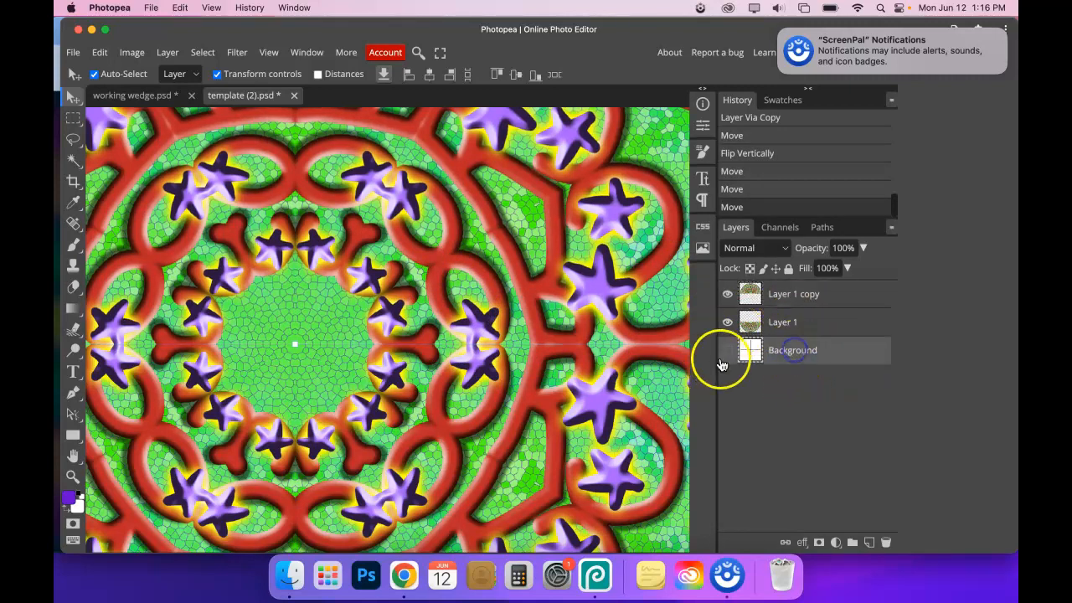
{"action": "key", "text": "super+0"}
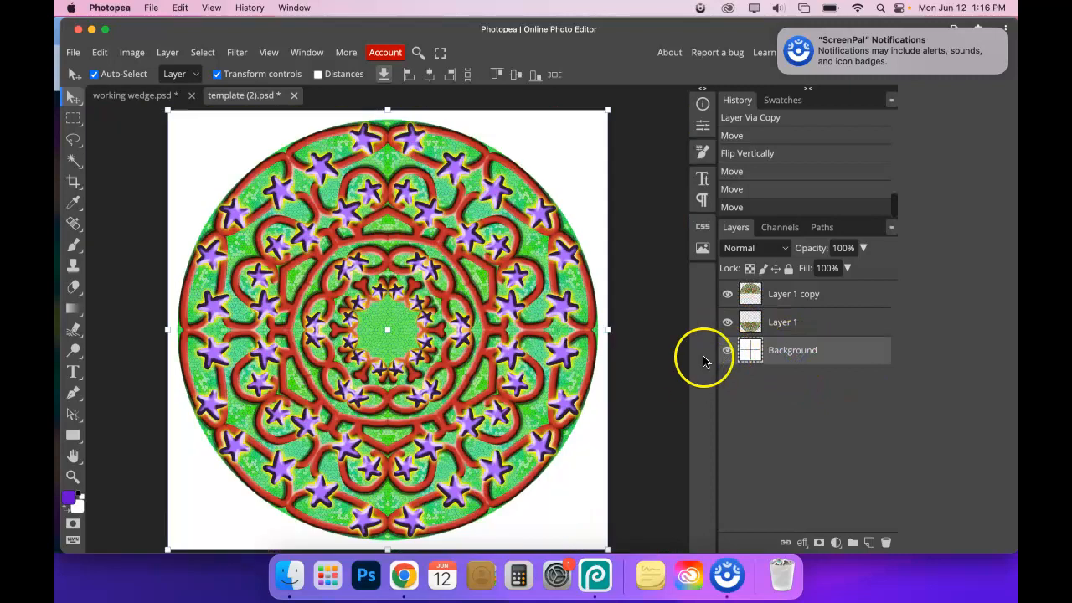
- Make two stacked duplicates of the upper half-circle layer in place
{"action": "left_click", "coordinate": [806, 298]}
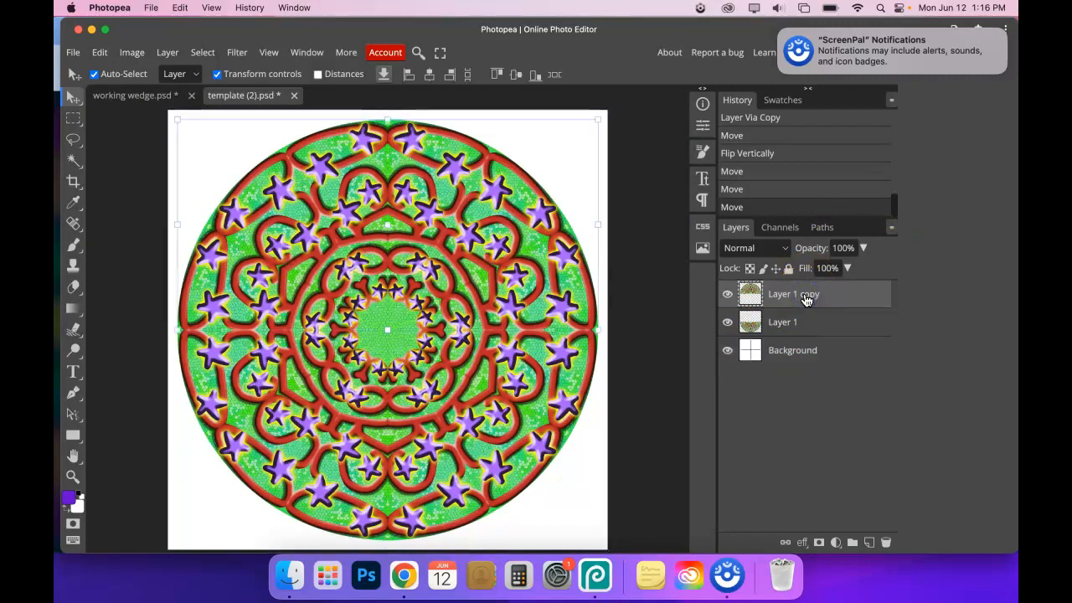
{"action": "key", "text": "super+j"}
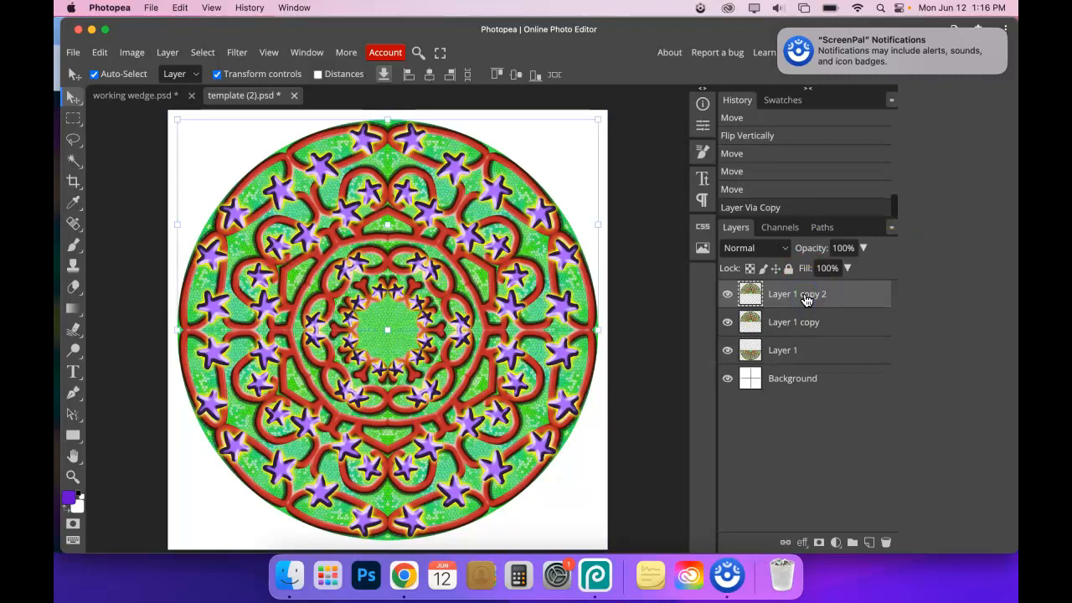
{"action": "key", "text": "super+j"}
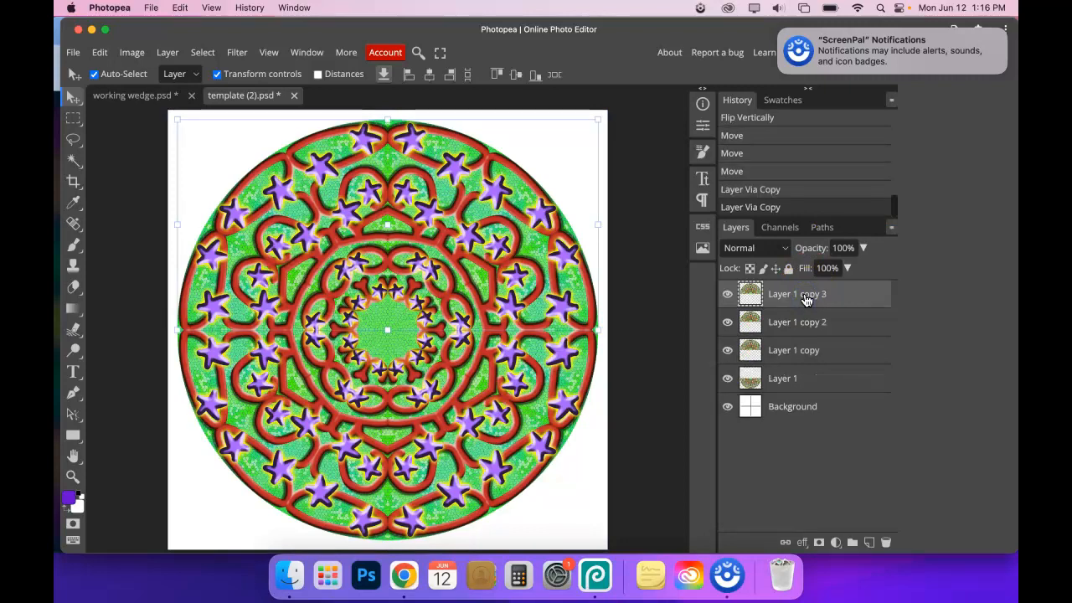
- Merge all the half-circle layers into one full-circle layer, keeping the Background separate
{"action": "key", "text": "super+e"}
{"action": "key", "text": "super+e"}
{"action": "key", "text": "super+e"}
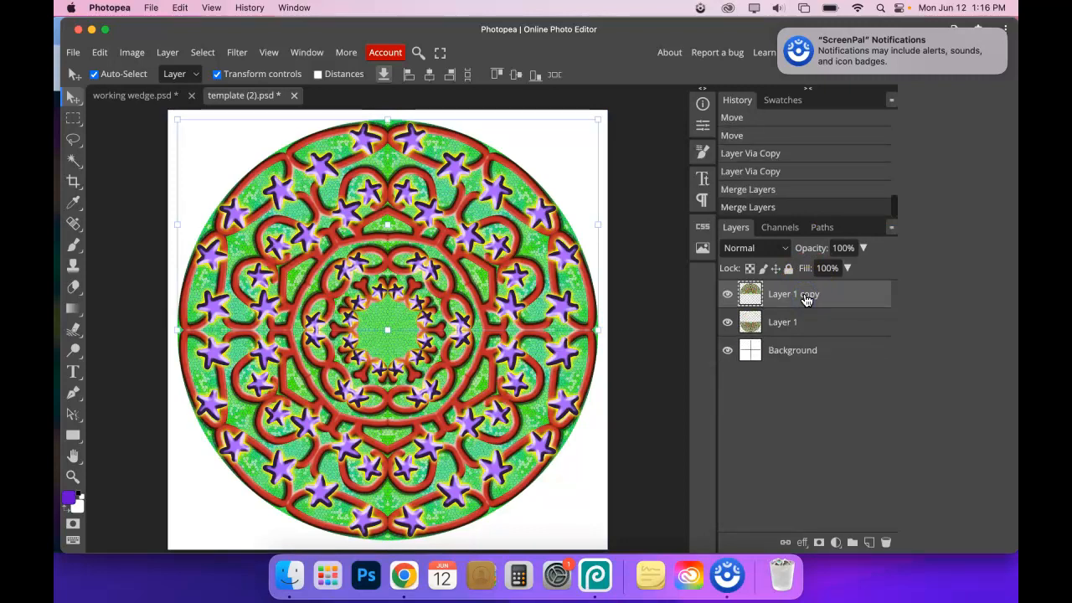
{"action": "left_click", "coordinate": [774, 297]}
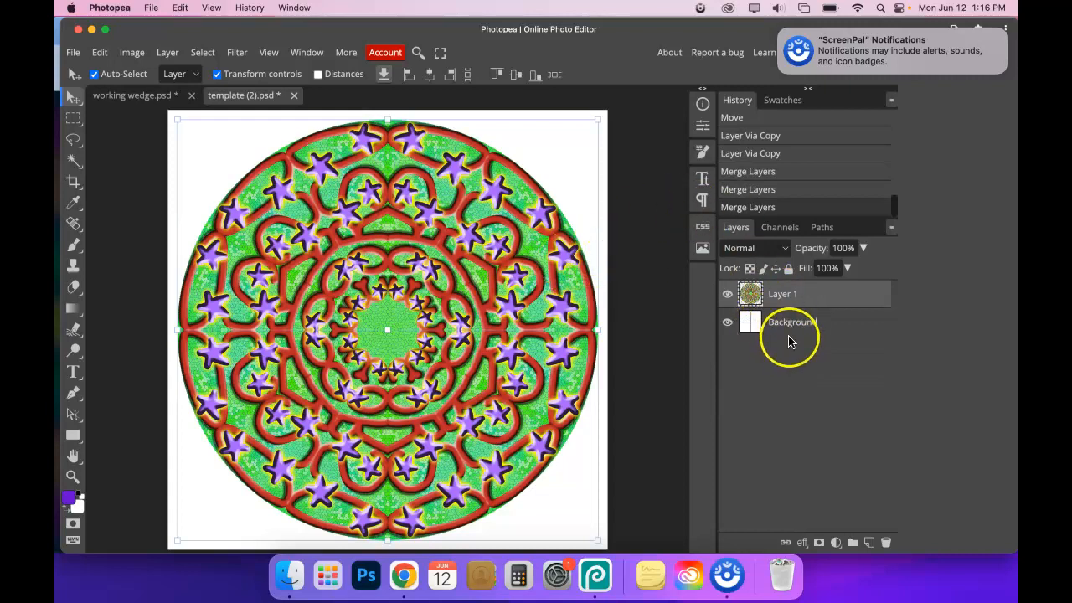
- Hide the Background template and add a new empty layer between it and the circular design
{"action": "left_click", "coordinate": [783, 323]}
{"action": "left_click", "coordinate": [724, 325]}
{"action": "left_click", "coordinate": [791, 324]}
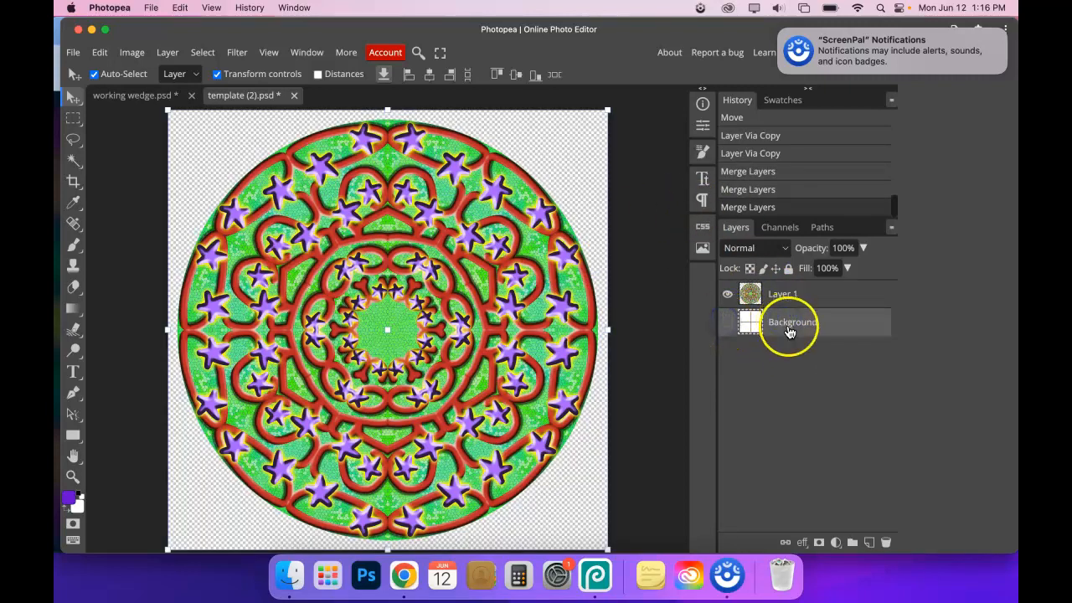
{"action": "left_click", "coordinate": [869, 542]}
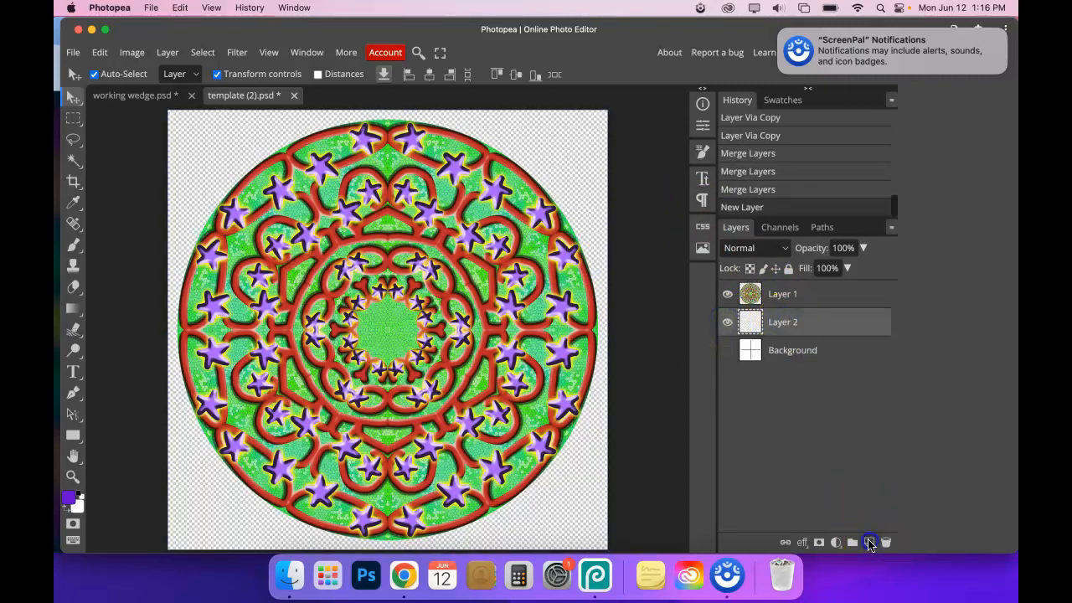
- Fill the new layer with a Radial purple-to-white gradient drawn from the centre of the circle out past the canvas edge
{"action": "left_click", "coordinate": [73, 308]}
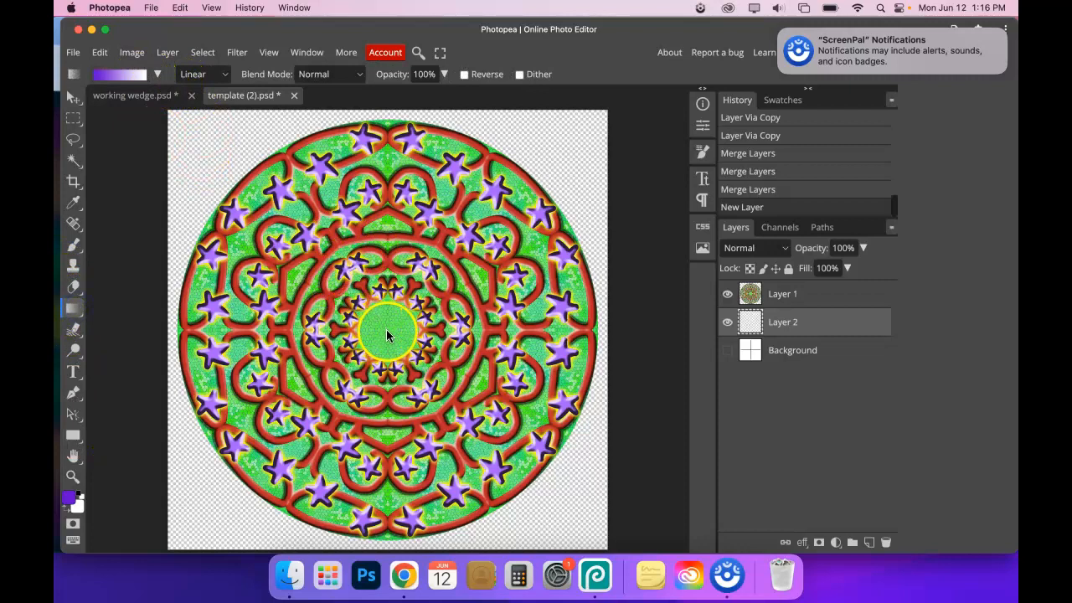
{"action": "left_click", "coordinate": [216, 73]}
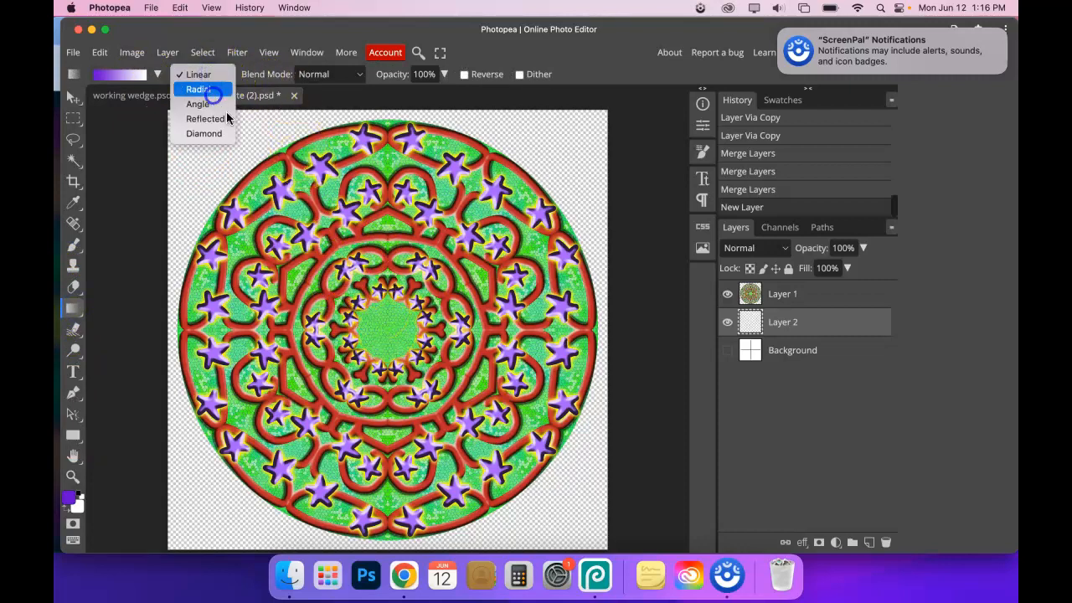
{"action": "left_click", "coordinate": [209, 90]}
{"action": "left_click_drag", "start_coordinate": [375, 316], "coordinate": [190, 286]}
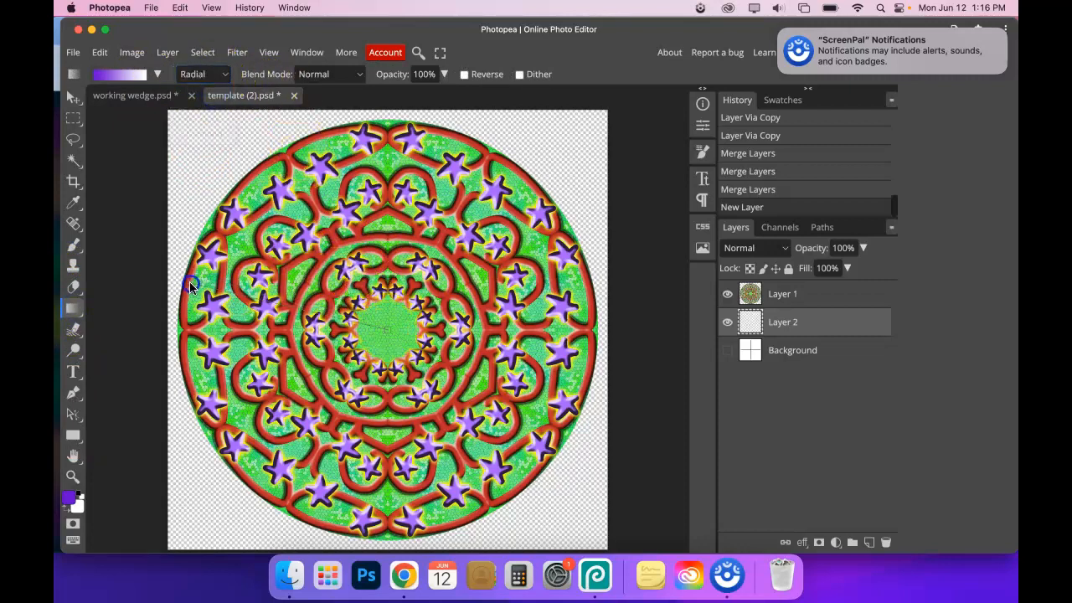
{"action": "left_click_drag", "start_coordinate": [121, 312], "coordinate": [122, 314]}
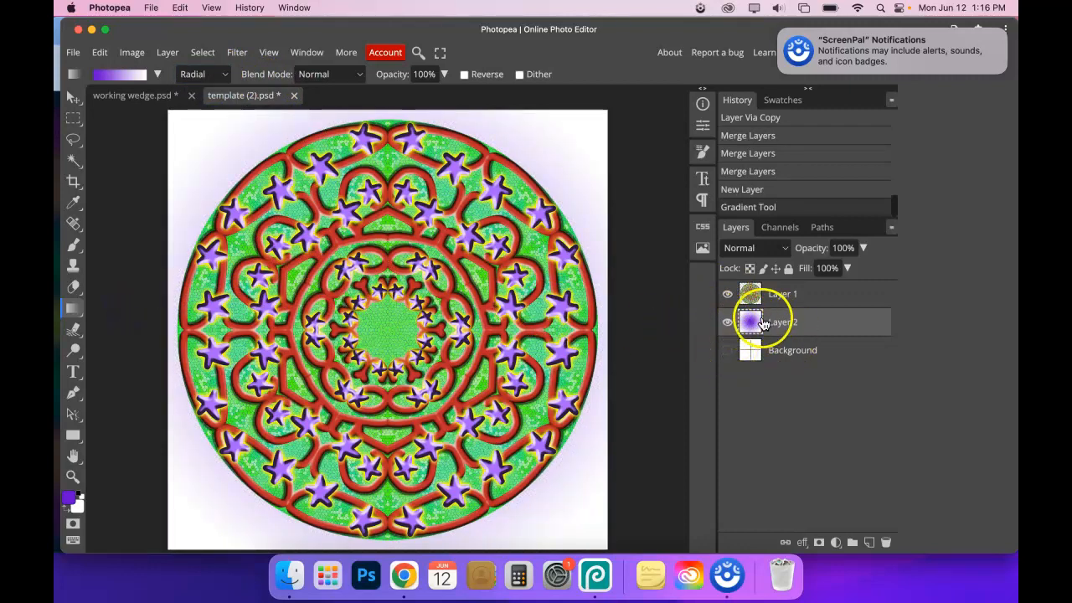
- Edit the gradient by moving its purple colour stop to about the middle of the ramp, leaving white at the outer end
{"action": "left_click", "coordinate": [126, 76]}
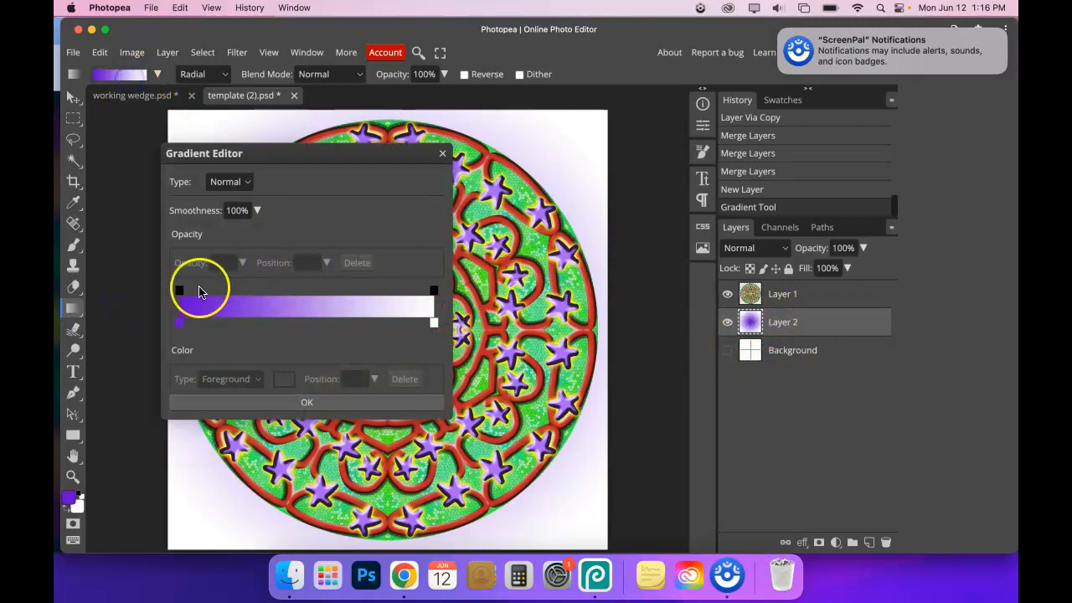
{"action": "mouse_move", "coordinate": [434, 325]}
{"action": "left_mouse_down"}
{"action": "mouse_move", "coordinate": [302, 327]}
{"action": "mouse_move", "coordinate": [441, 332]}
{"action": "left_mouse_up"}
{"action": "left_click_drag", "start_coordinate": [182, 330], "coordinate": [301, 327]}
{"action": "left_click", "coordinate": [289, 402]}
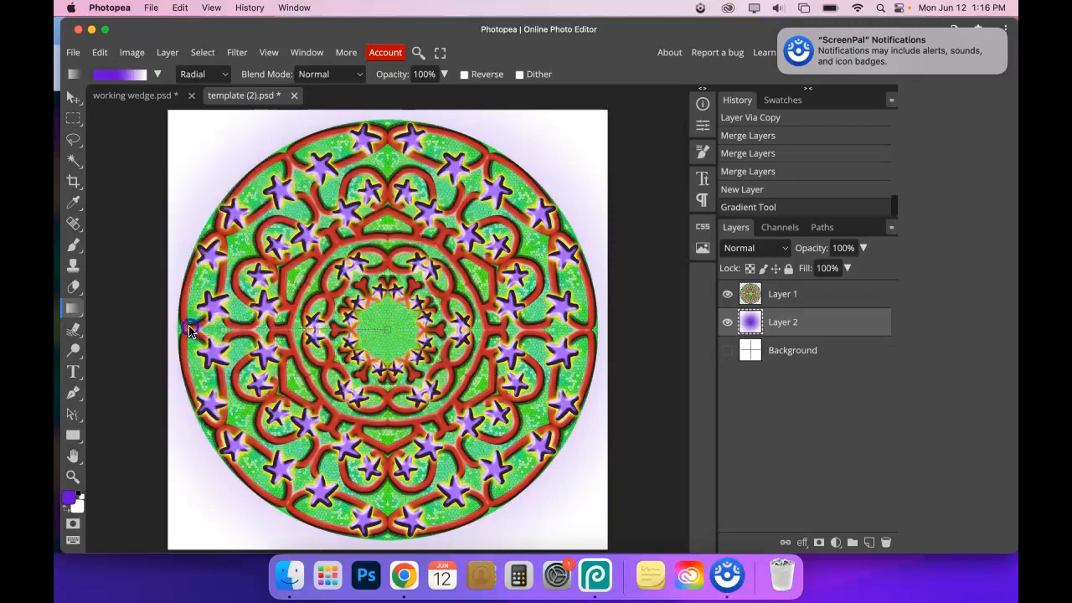
- Redraw the radial gradient on Layer 2 from the circle's centre, trying different lengths and ending beyond the canvas's upper-left edge
{"action": "left_click_drag", "start_coordinate": [189, 330], "coordinate": [139, 329]}
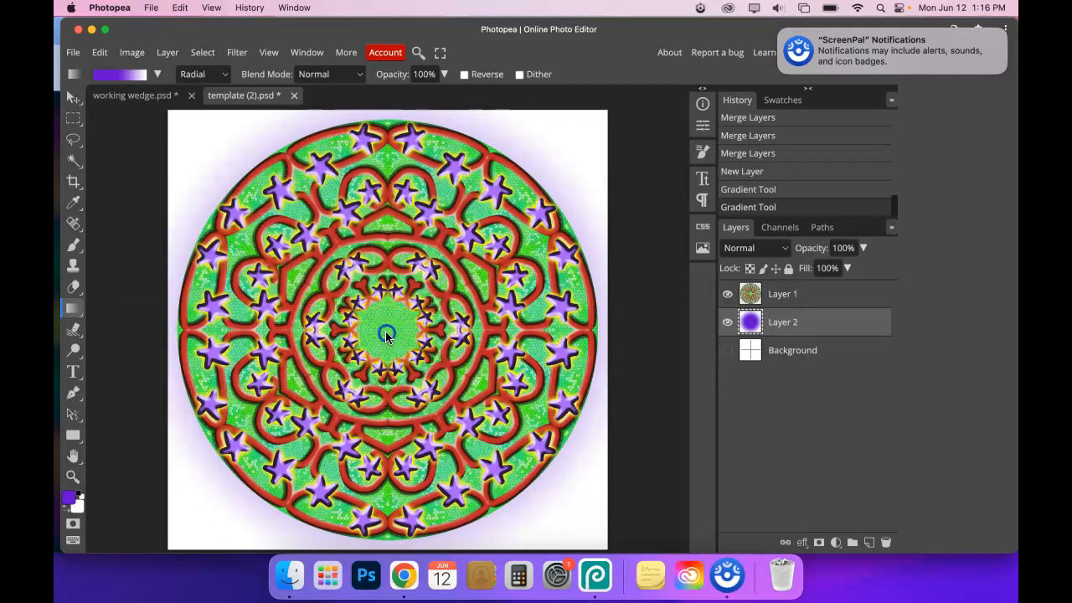
{"action": "left_click_drag", "start_coordinate": [90, 161], "coordinate": [91, 163]}
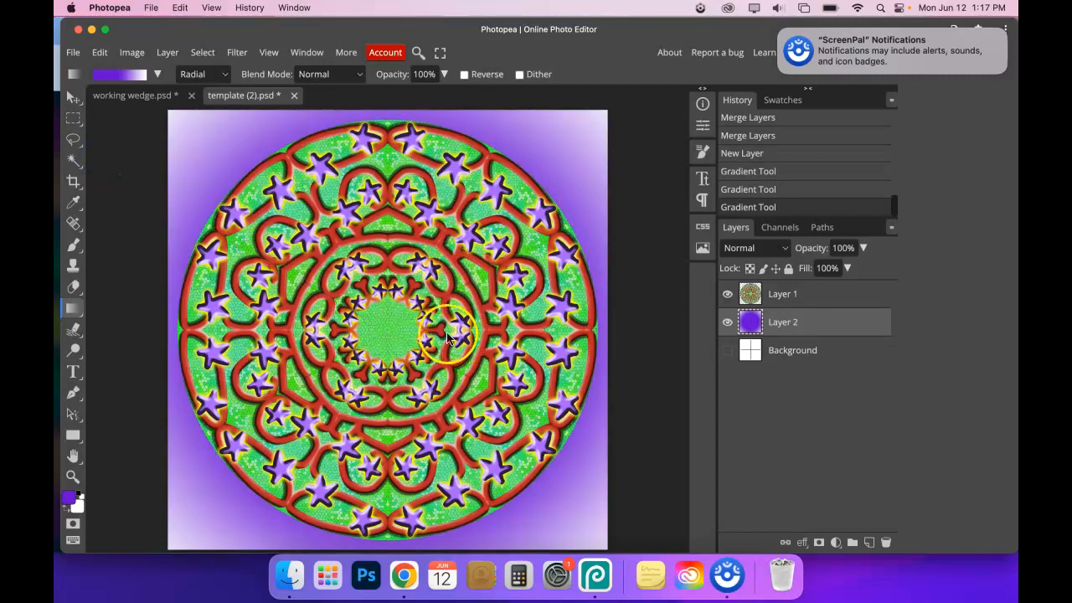
{"action": "left_click_drag", "start_coordinate": [388, 334], "coordinate": [106, 196]}
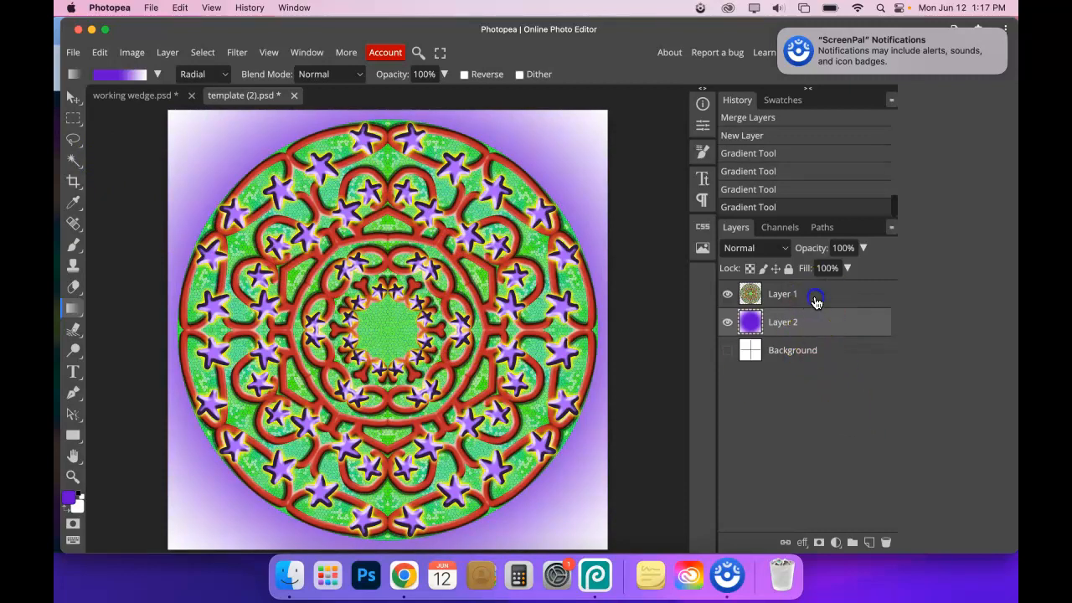
- Add an Outer Glow layer style to the circular design on Layer 1 and open the glow's settings
{"action": "double_click", "coordinate": [857, 292]}
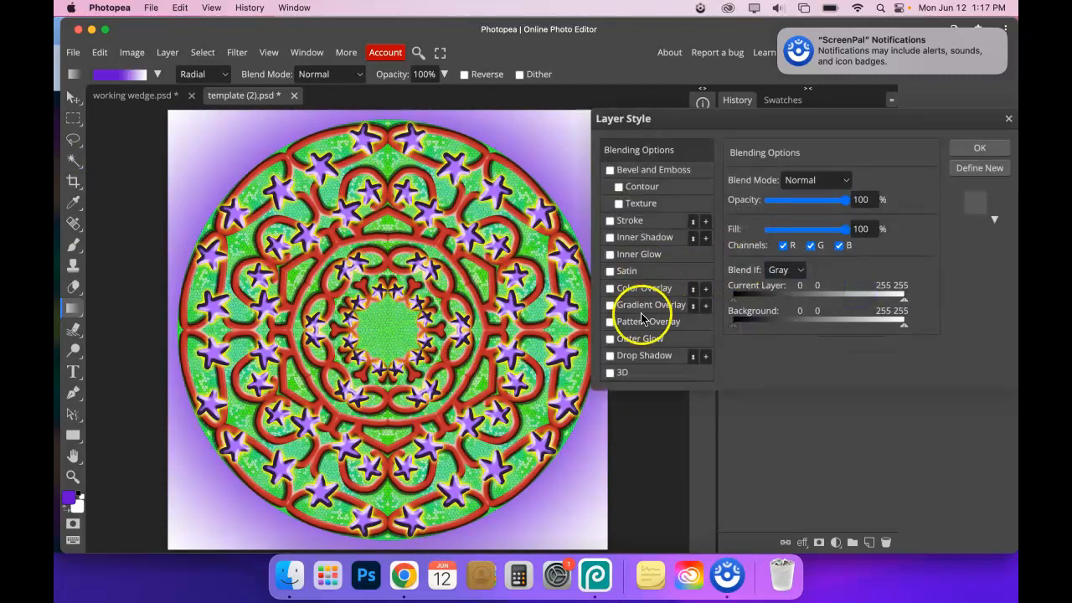
{"action": "left_click", "coordinate": [610, 339]}
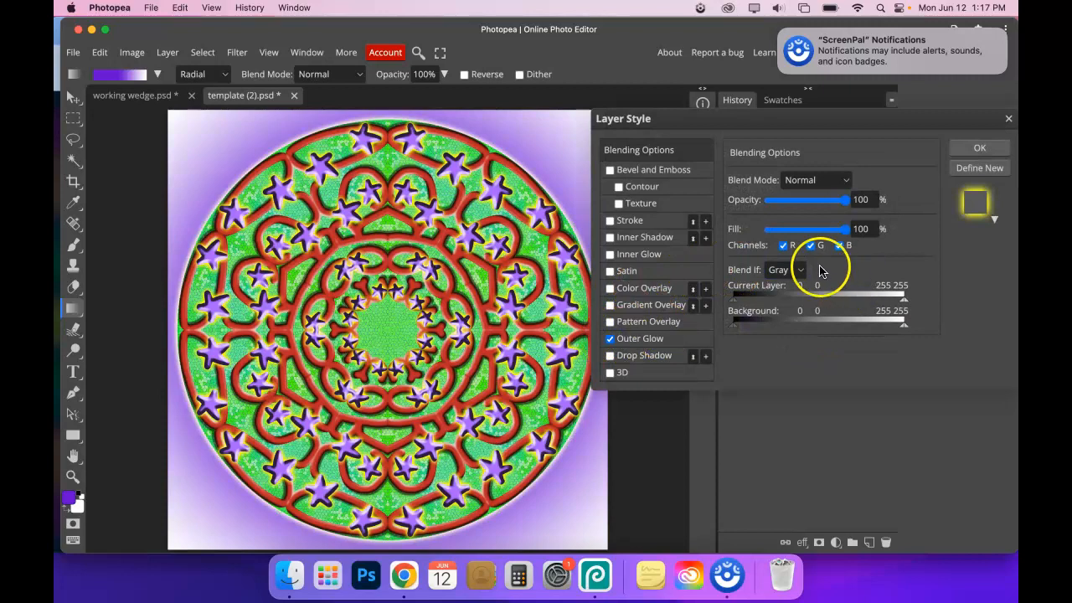
{"action": "left_click", "coordinate": [650, 338]}
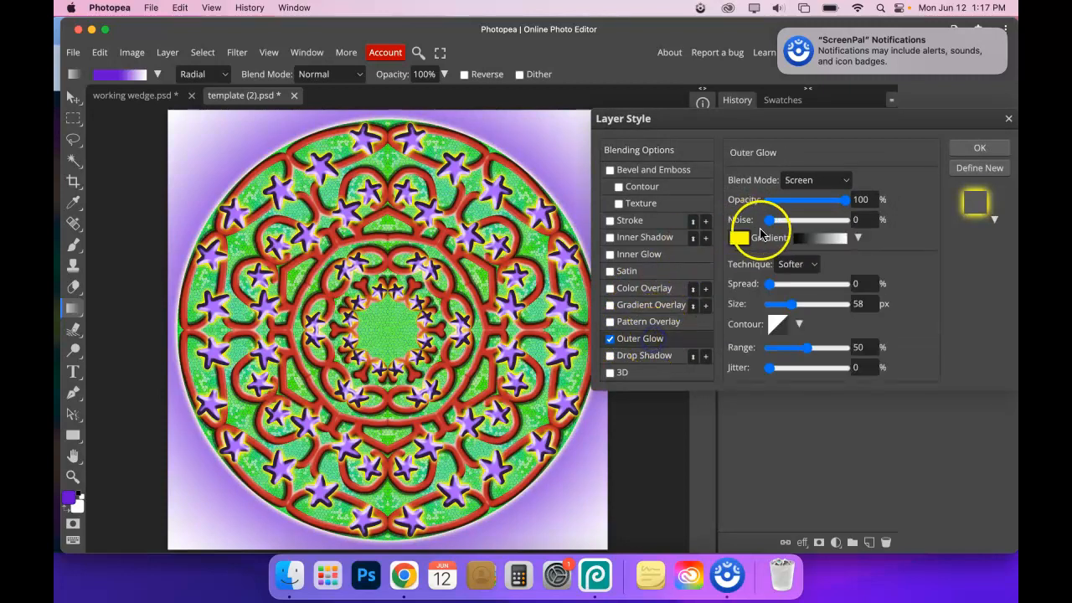
{"action": "left_click", "coordinate": [653, 338]}
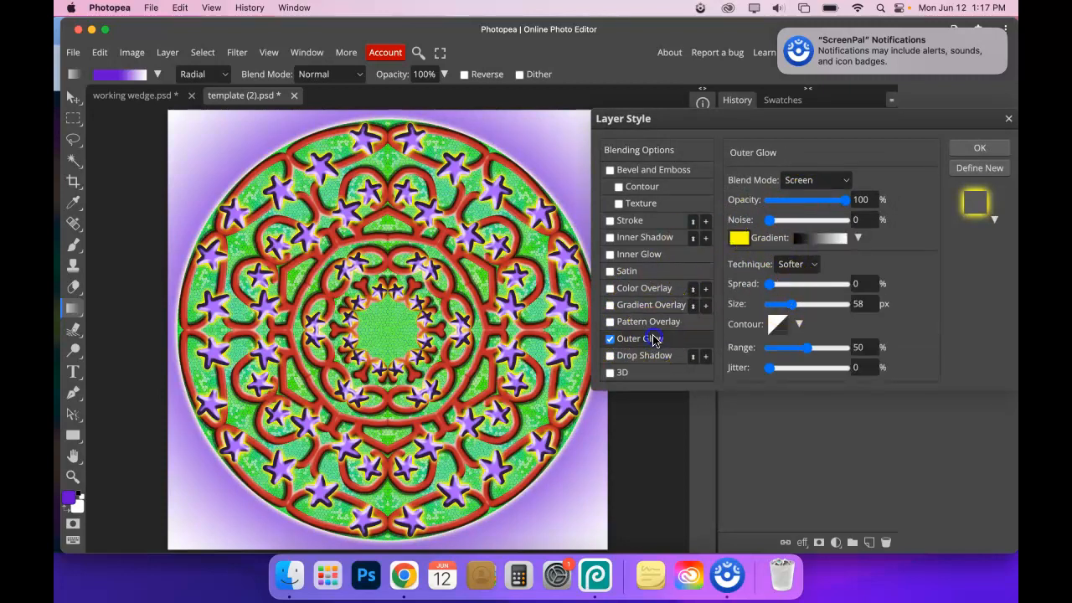
- Set the Outer Glow's spread to 22% and size to 95 px, and choose a blend mode giving a stronger yellow rim
{"action": "left_click", "coordinate": [772, 284]}
{"action": "left_click_drag", "start_coordinate": [787, 285], "coordinate": [788, 284]}
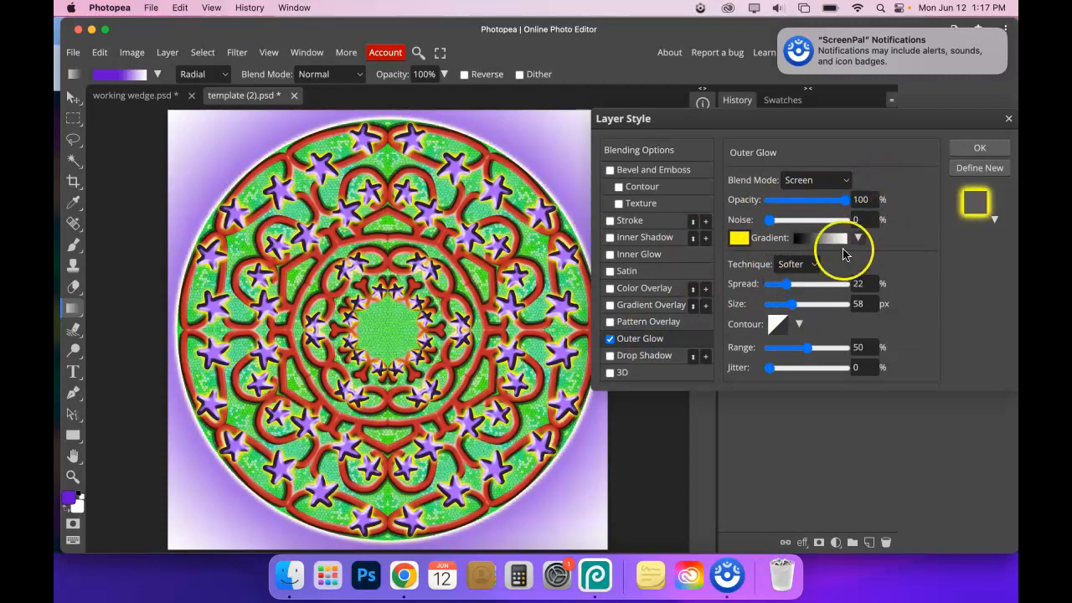
{"action": "left_click_drag", "start_coordinate": [807, 310], "coordinate": [802, 308]}
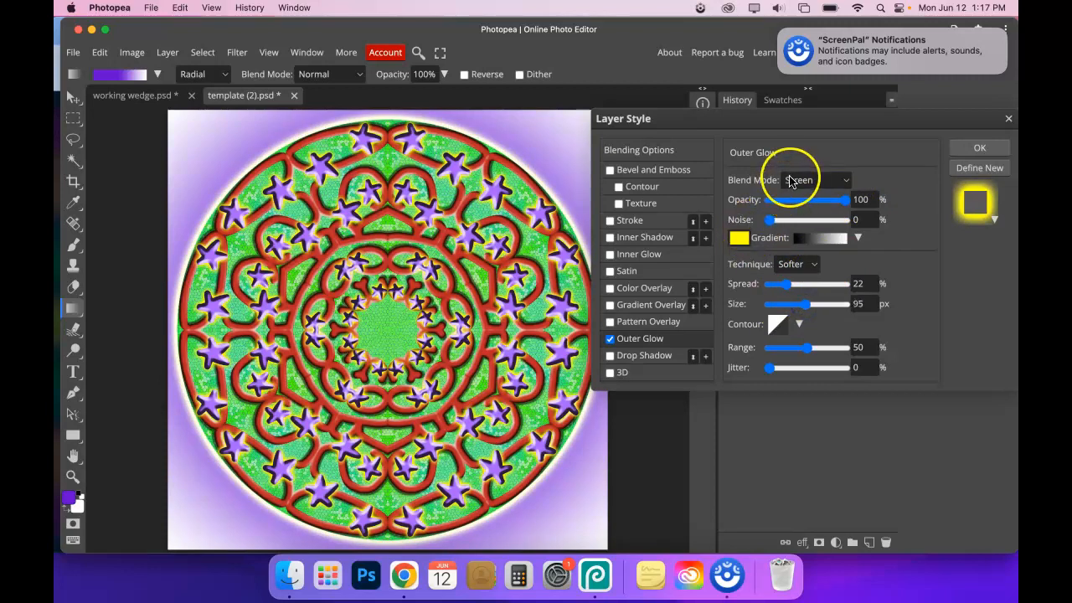
{"action": "left_click", "coordinate": [802, 182]}
{"action": "left_click", "coordinate": [807, 35]}
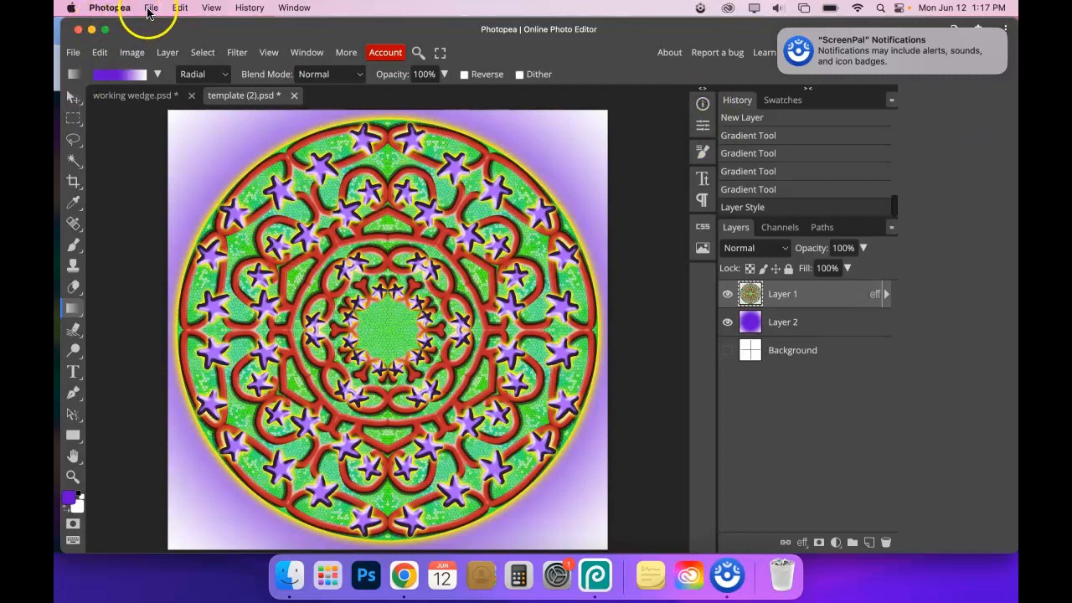
- Export the finished design as a JPG and save the file with the offered export settings
{"action": "left_click", "coordinate": [73, 52]}
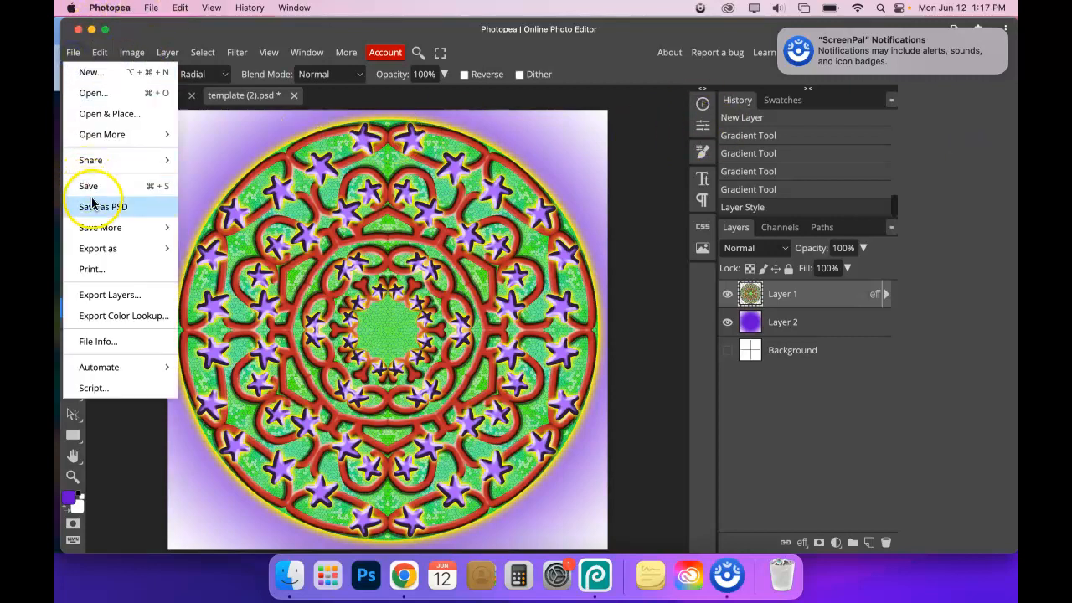
{"action": "mouse_move", "coordinate": [97, 246]}
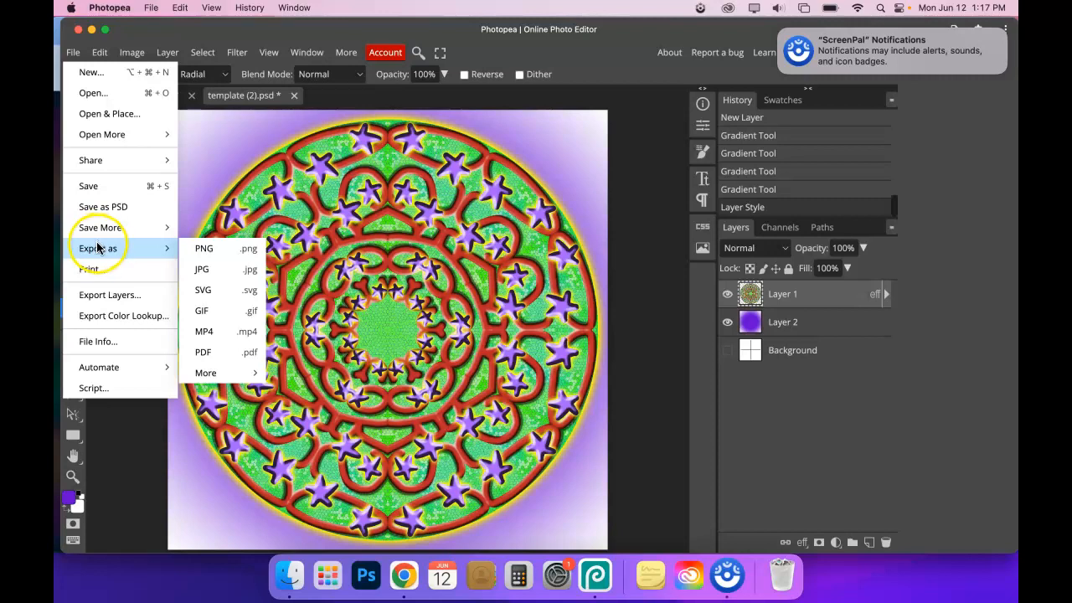
{"action": "left_click", "coordinate": [218, 270]}
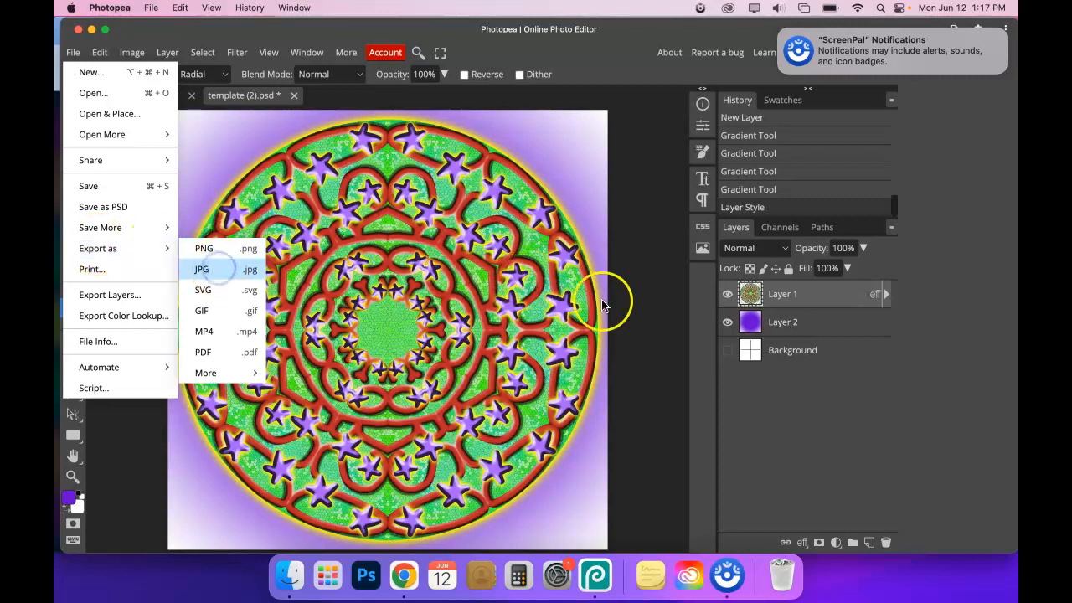
{"action": "left_click", "coordinate": [554, 280]}
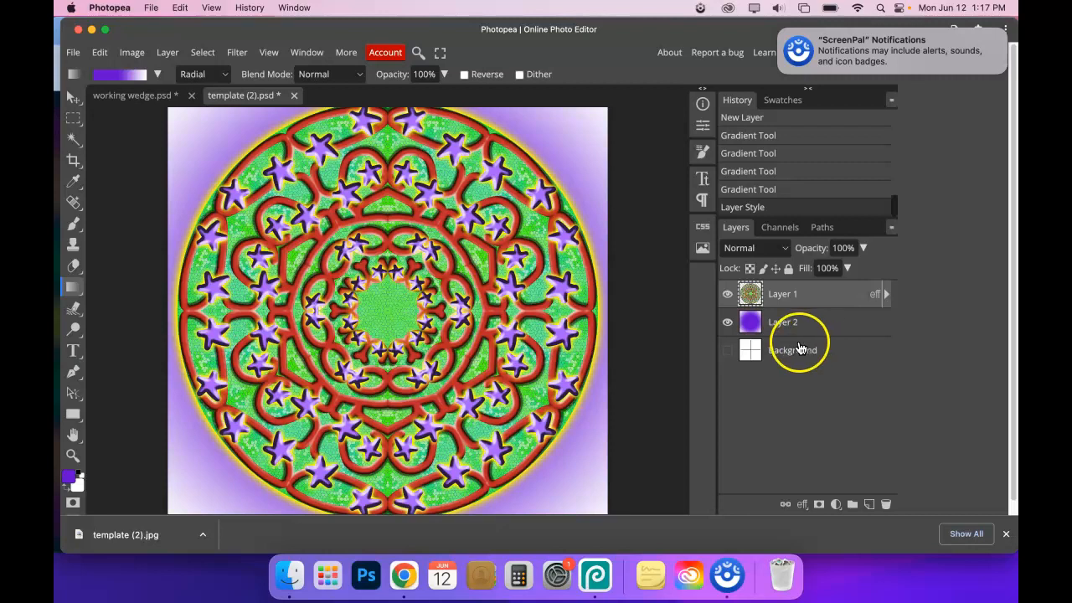
{"action": "left_click", "coordinate": [733, 576]}
{"action": "left_click", "coordinate": [721, 593]}
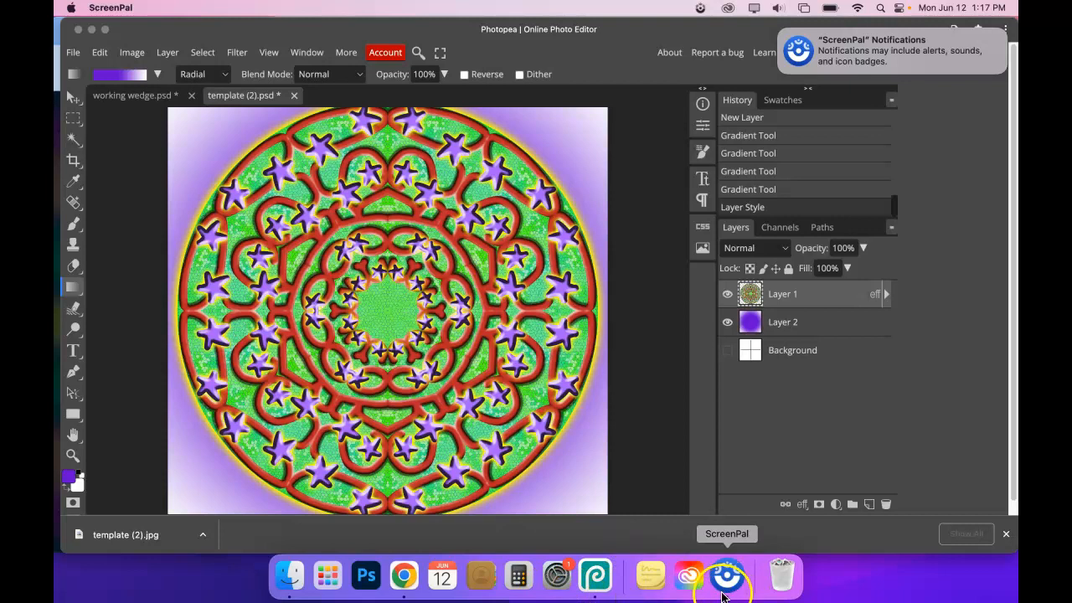